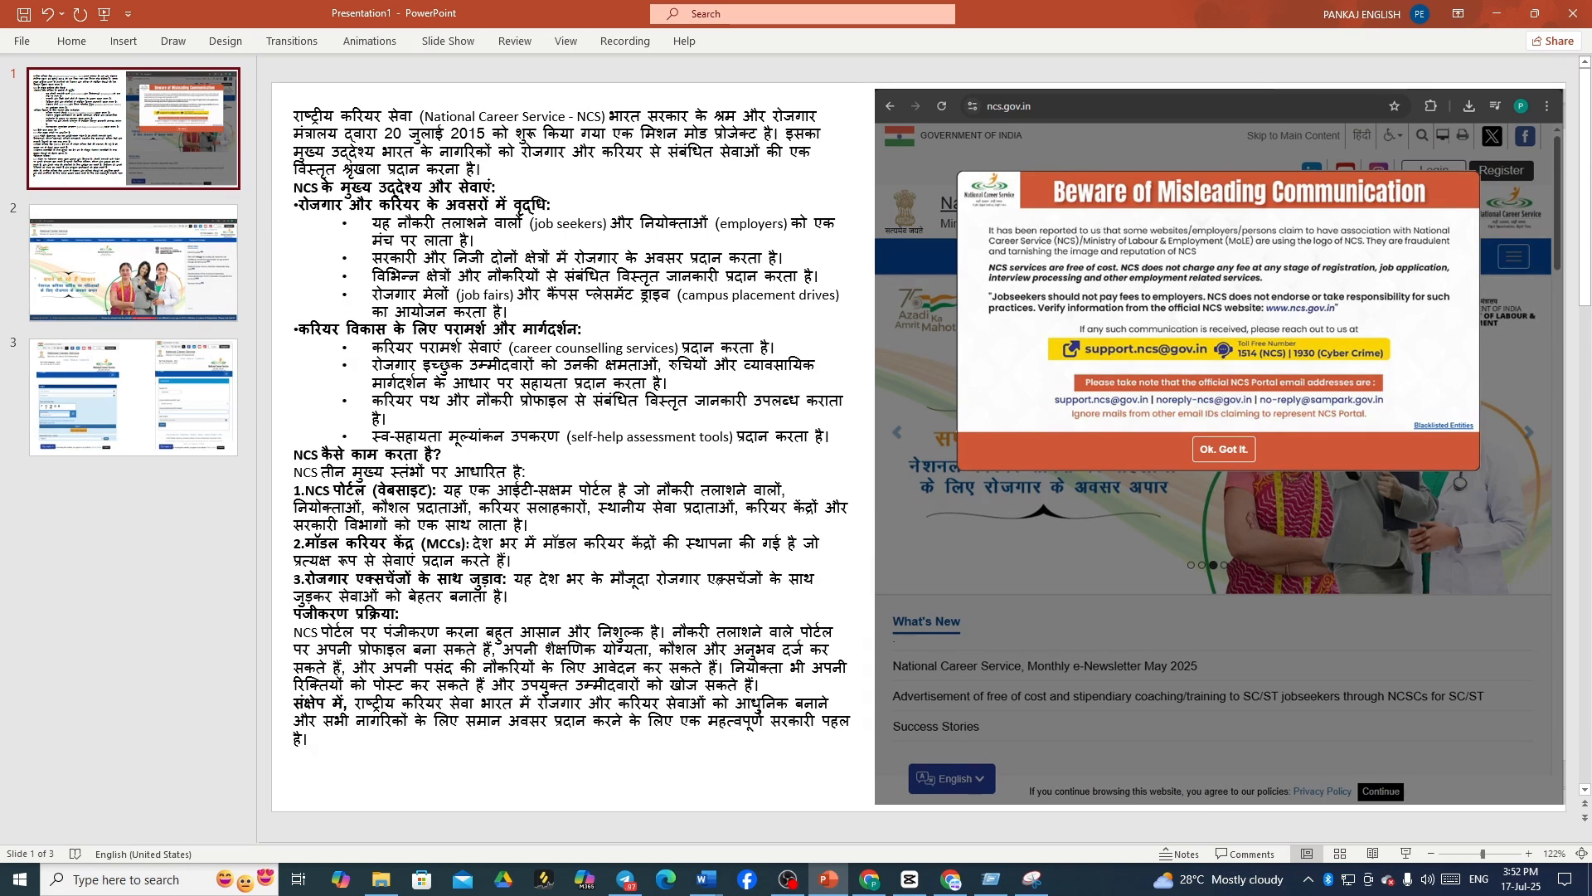
- Start the slide show from slide 1 and ink a red arc from job seekers to employers, plus a circled handwritten note
key(F5)
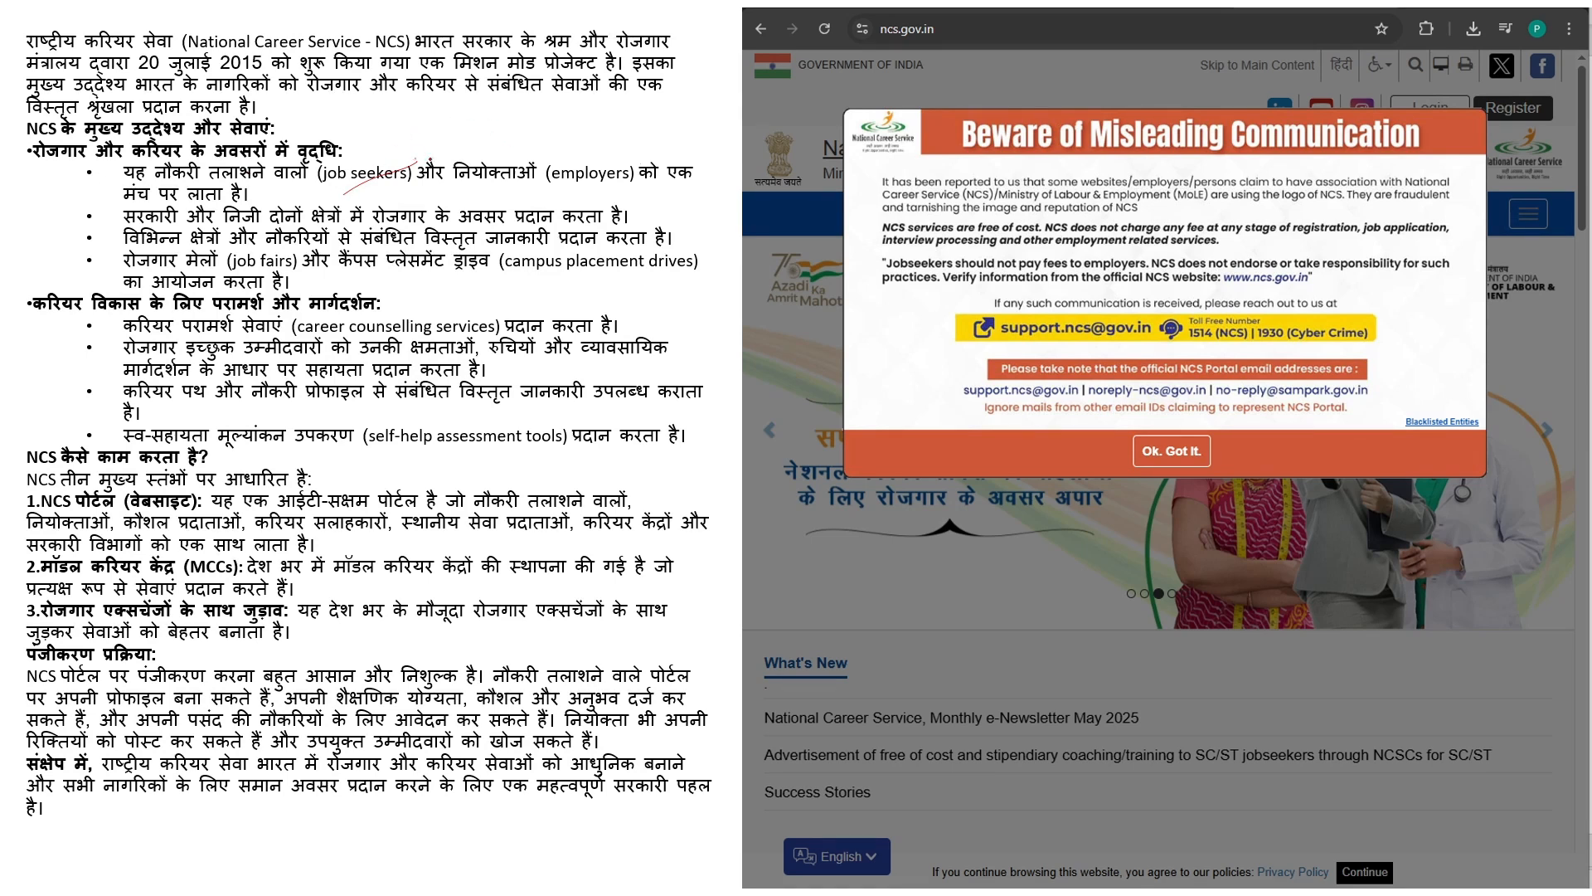
mouse_move(378, 175)
mouse_down()
mouse_move(497, 105)
mouse_move(600, 163)
mouse_move(470, 133)
mouse_move(403, 178)
mouse_up()
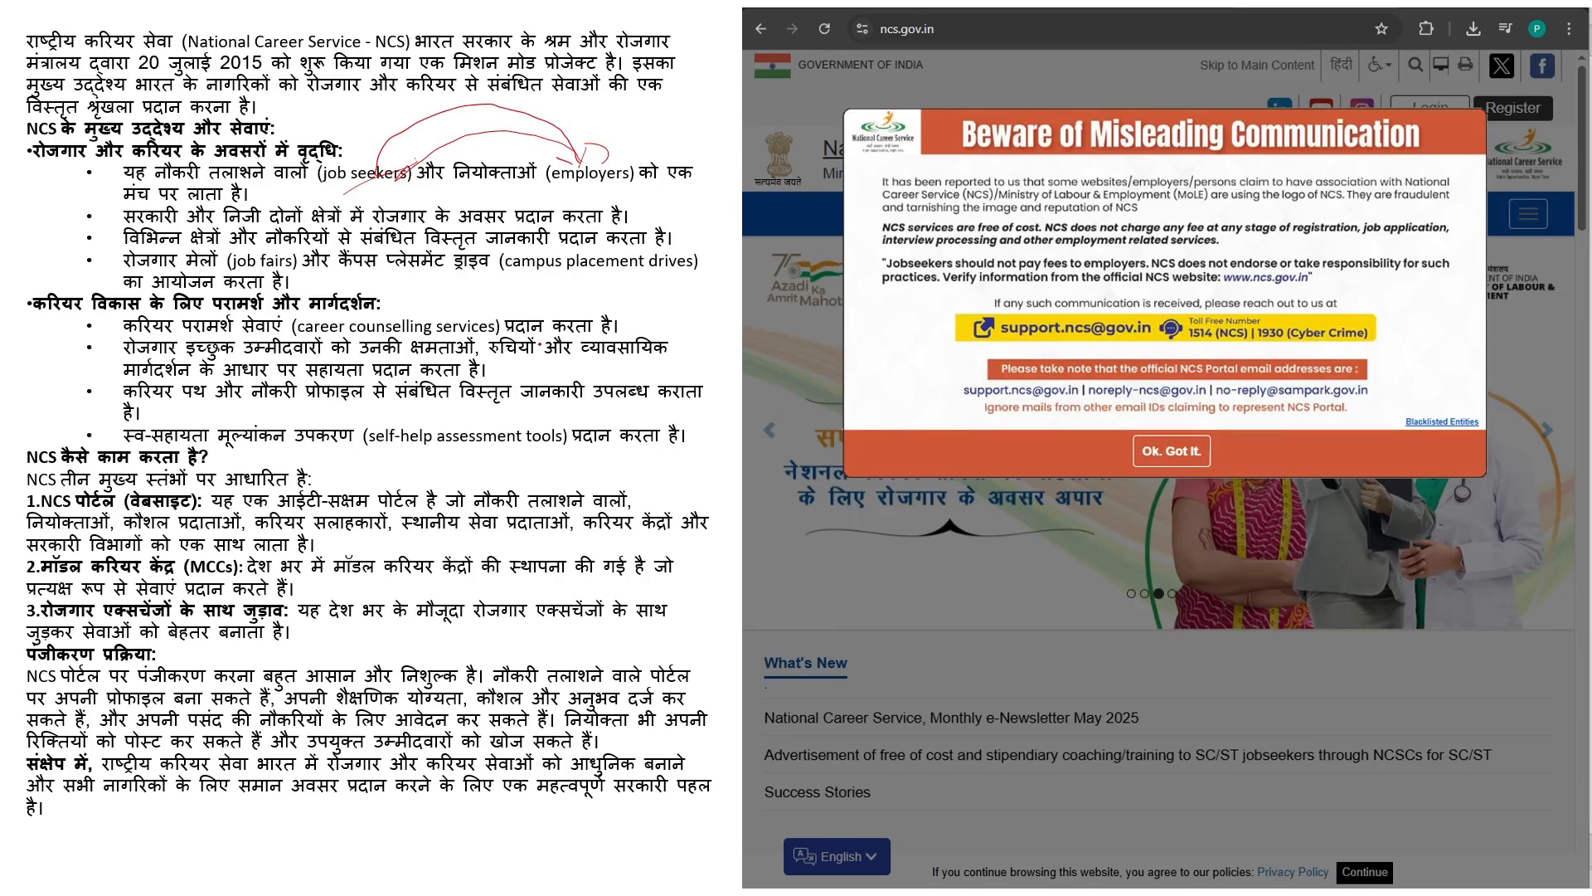
mouse_move(568, 363)
mouse_down()
mouse_move(574, 388)
mouse_move(657, 330)
mouse_move(657, 370)
mouse_move(707, 354)
mouse_move(730, 366)
mouse_up()
mouse_move(607, 326)
mouse_down()
mouse_move(672, 312)
mouse_move(585, 377)
mouse_up()
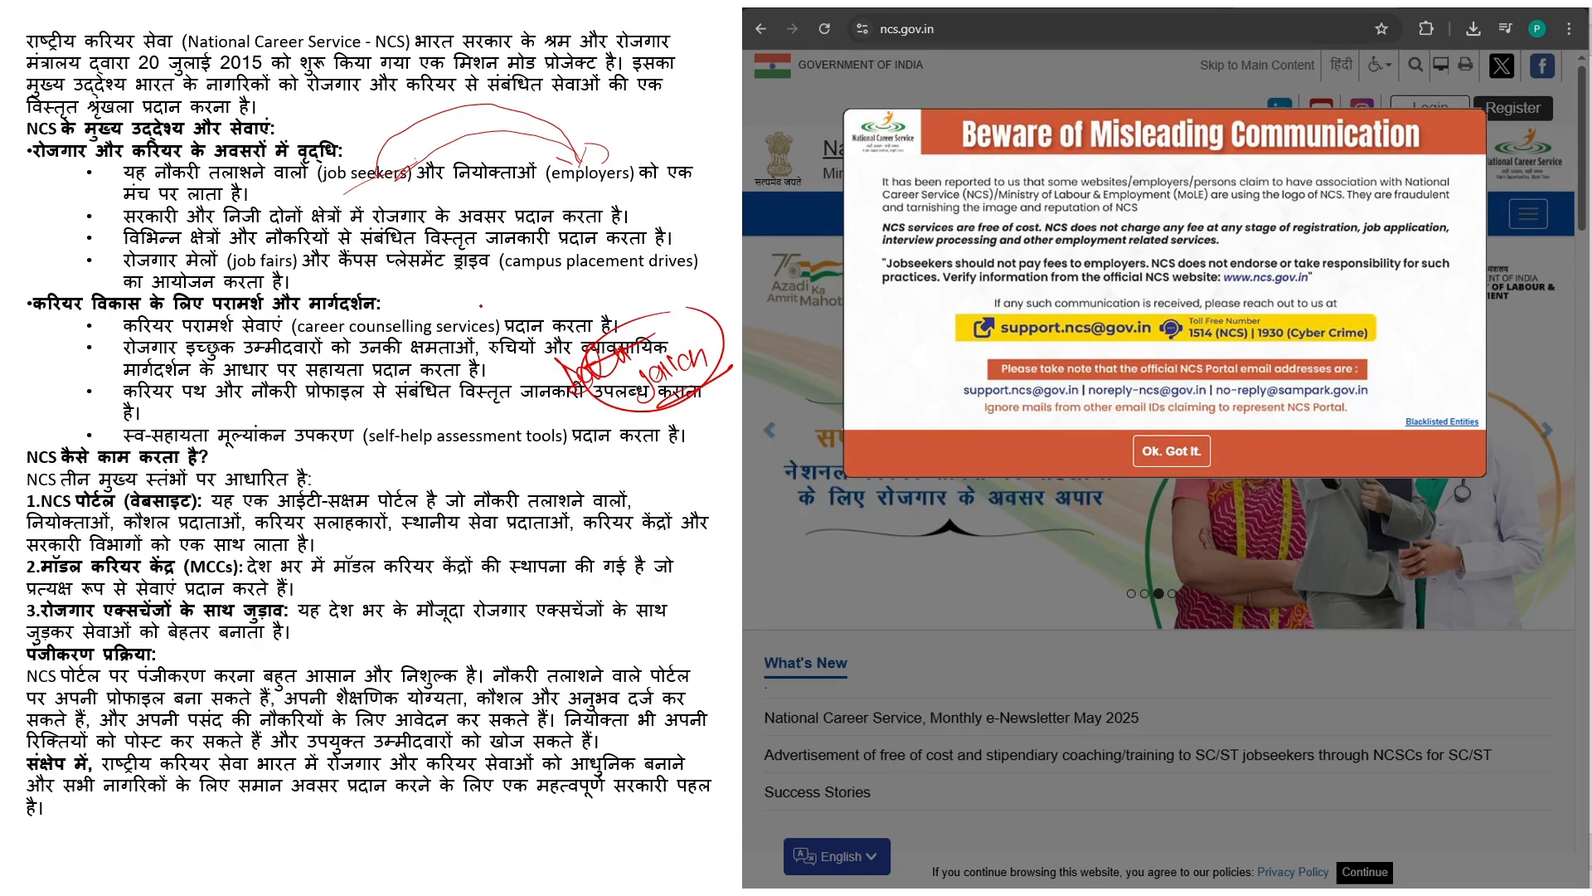
- Handwrite and underline a note beside the job fairs line, then ink over the NCS portal point
mouse_move(466, 298)
mouse_down()
mouse_move(460, 273)
mouse_move(485, 290)
mouse_move(541, 250)
mouse_move(592, 272)
mouse_move(594, 249)
mouse_move(639, 235)
mouse_up()
drag(553, 317, 656, 241)
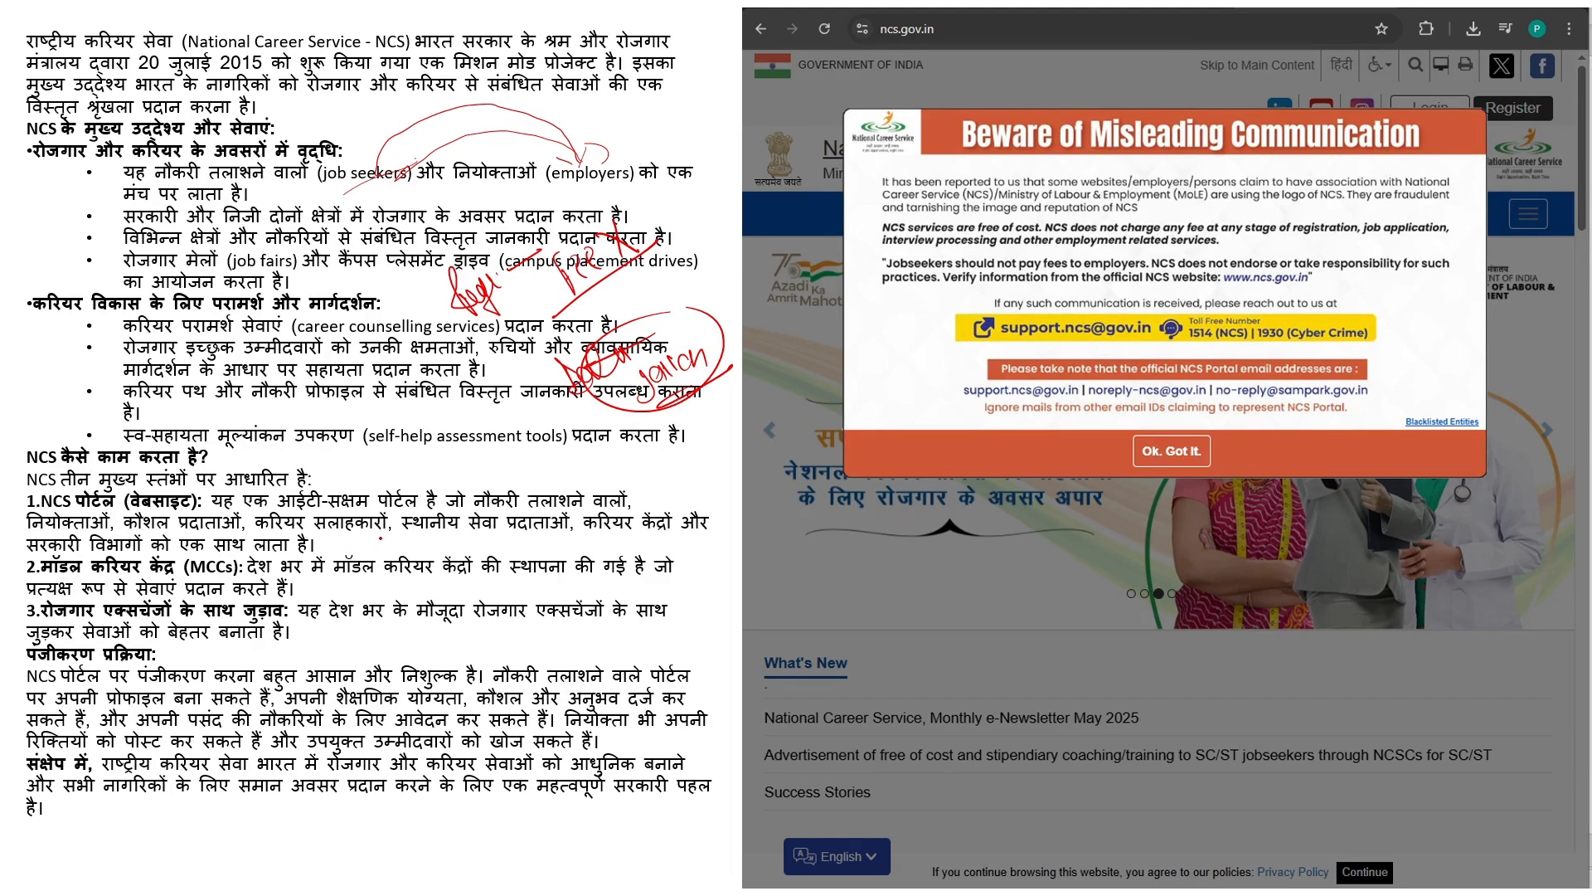
mouse_move(378, 537)
mouse_down()
mouse_move(402, 526)
mouse_move(390, 546)
mouse_move(459, 466)
mouse_up()
mouse_move(463, 520)
mouse_down()
mouse_move(485, 552)
mouse_move(524, 483)
mouse_move(498, 561)
mouse_move(506, 463)
mouse_up()
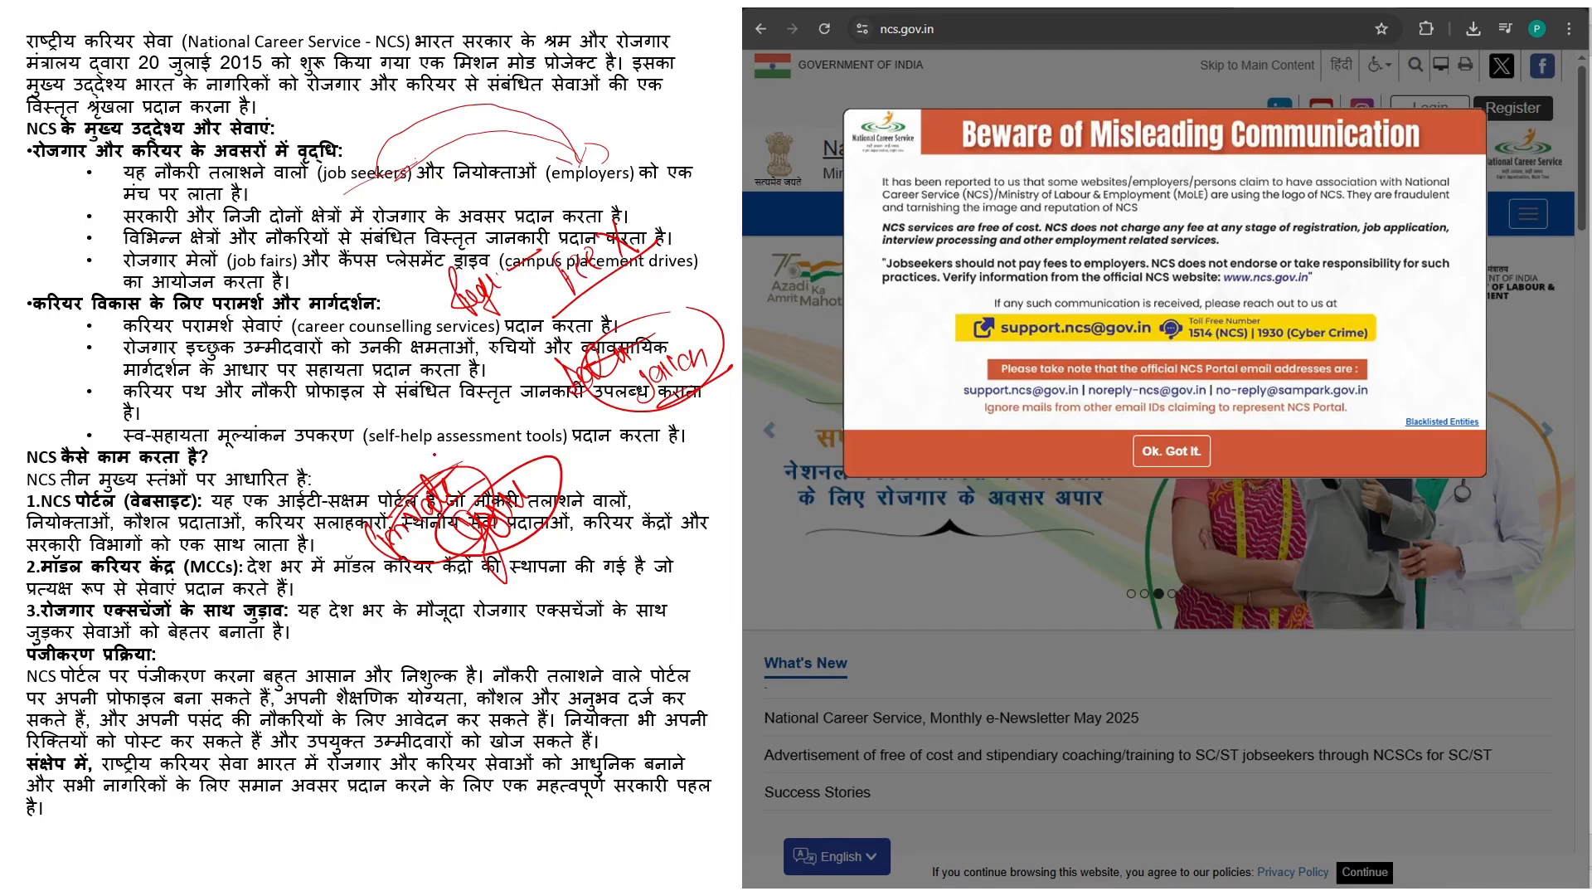
drag(503, 445, 406, 526)
- Tick the registration paragraph, underline निशुल्क, and add a red stroke to the lower paragraph
drag(90, 676, 225, 583)
drag(398, 687, 463, 678)
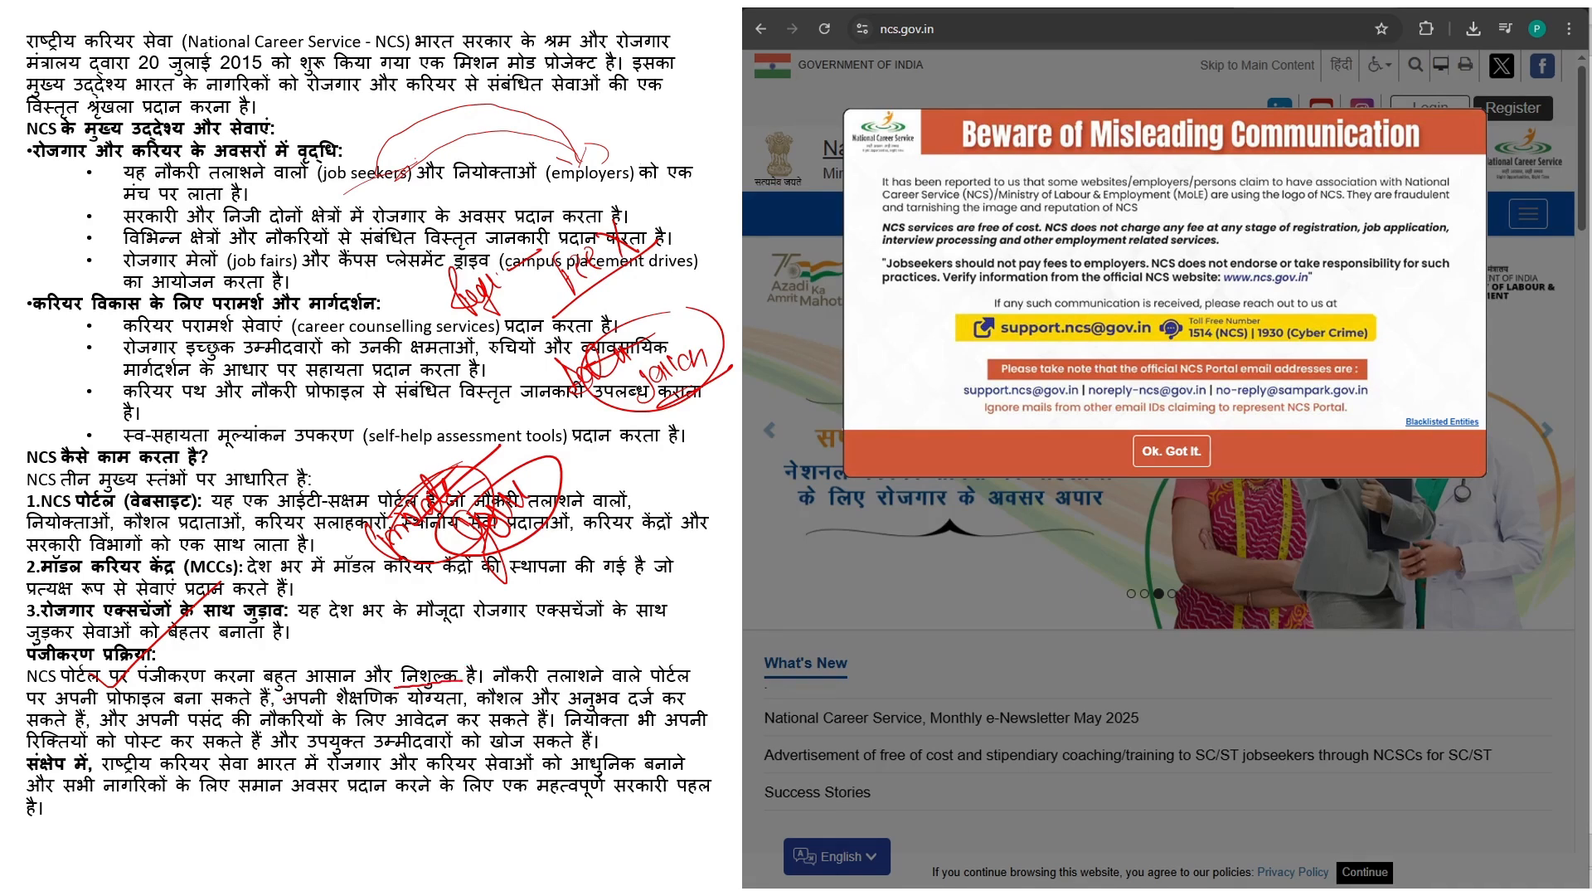
drag(282, 676, 219, 702)
- Mark the employers sentence, handwrite a note over the career centre point, and cross out words
drag(642, 685, 565, 728)
drag(589, 616, 607, 637)
mouse_move(569, 603)
mouse_down()
mouse_move(608, 637)
mouse_move(624, 615)
mouse_up()
mouse_move(612, 570)
mouse_down()
mouse_move(634, 612)
mouse_move(653, 584)
mouse_up()
mouse_move(611, 588)
mouse_down()
mouse_move(626, 581)
mouse_move(664, 636)
mouse_move(695, 580)
mouse_move(730, 581)
mouse_up()
drag(493, 585, 580, 513)
mouse_move(525, 640)
mouse_down()
mouse_move(540, 610)
mouse_move(637, 580)
mouse_up()
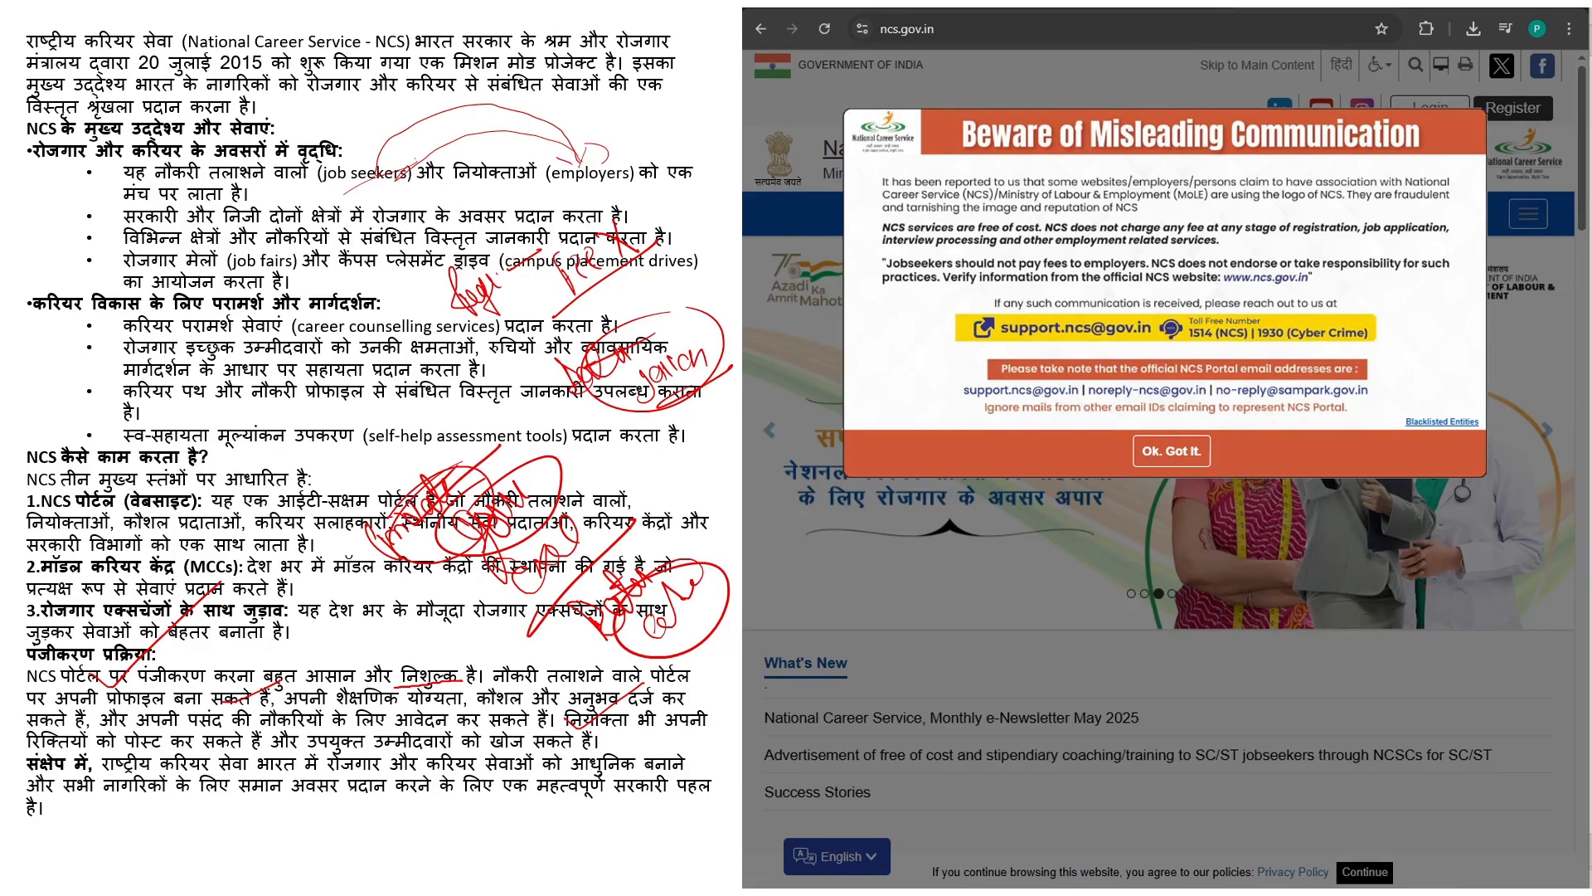
- Handwrite two underlined diagonal words across the slide middle and mark the Ok. Got It. text
mouse_move(463, 463)
mouse_down()
mouse_move(476, 432)
mouse_move(500, 448)
mouse_up()
mouse_move(468, 447)
mouse_down()
mouse_move(502, 403)
mouse_move(520, 407)
mouse_up()
mouse_move(508, 383)
mouse_down()
mouse_move(530, 408)
mouse_move(553, 378)
mouse_up()
drag(543, 364, 566, 393)
drag(442, 498, 583, 397)
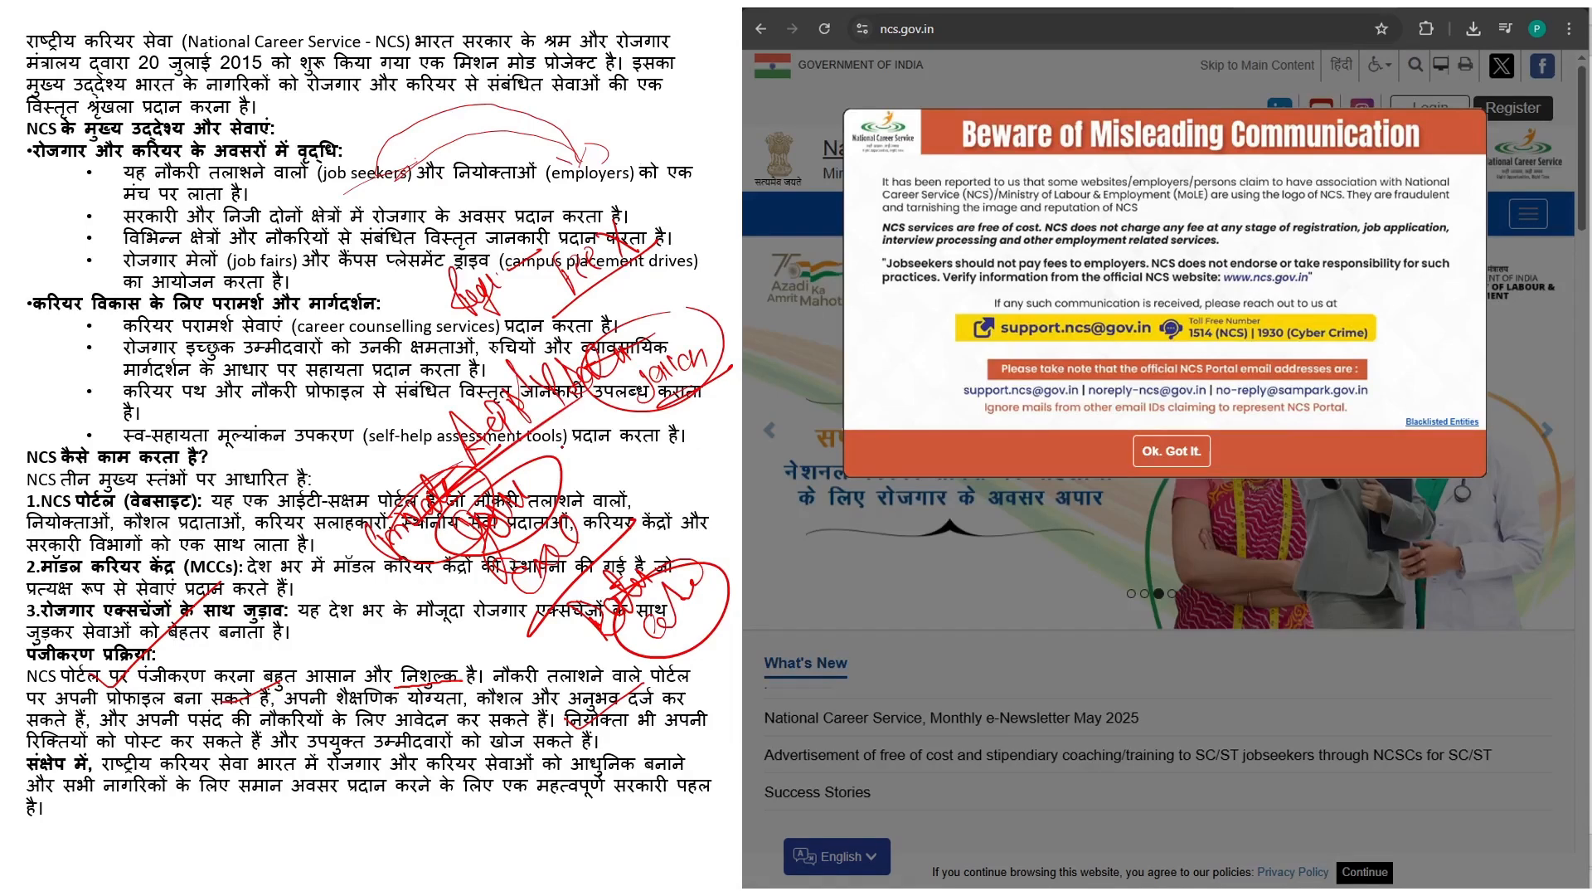
mouse_move(572, 452)
mouse_down()
mouse_move(631, 403)
mouse_move(657, 418)
mouse_up()
mouse_move(661, 408)
mouse_down()
mouse_move(680, 376)
mouse_move(673, 394)
mouse_up()
mouse_move(569, 488)
mouse_down()
mouse_move(686, 420)
mouse_move(660, 483)
mouse_up()
mouse_move(670, 443)
mouse_down()
mouse_move(676, 456)
mouse_move(727, 404)
mouse_up()
mouse_move(628, 516)
mouse_down()
mouse_move(743, 446)
mouse_move(759, 397)
mouse_move(846, 367)
mouse_up()
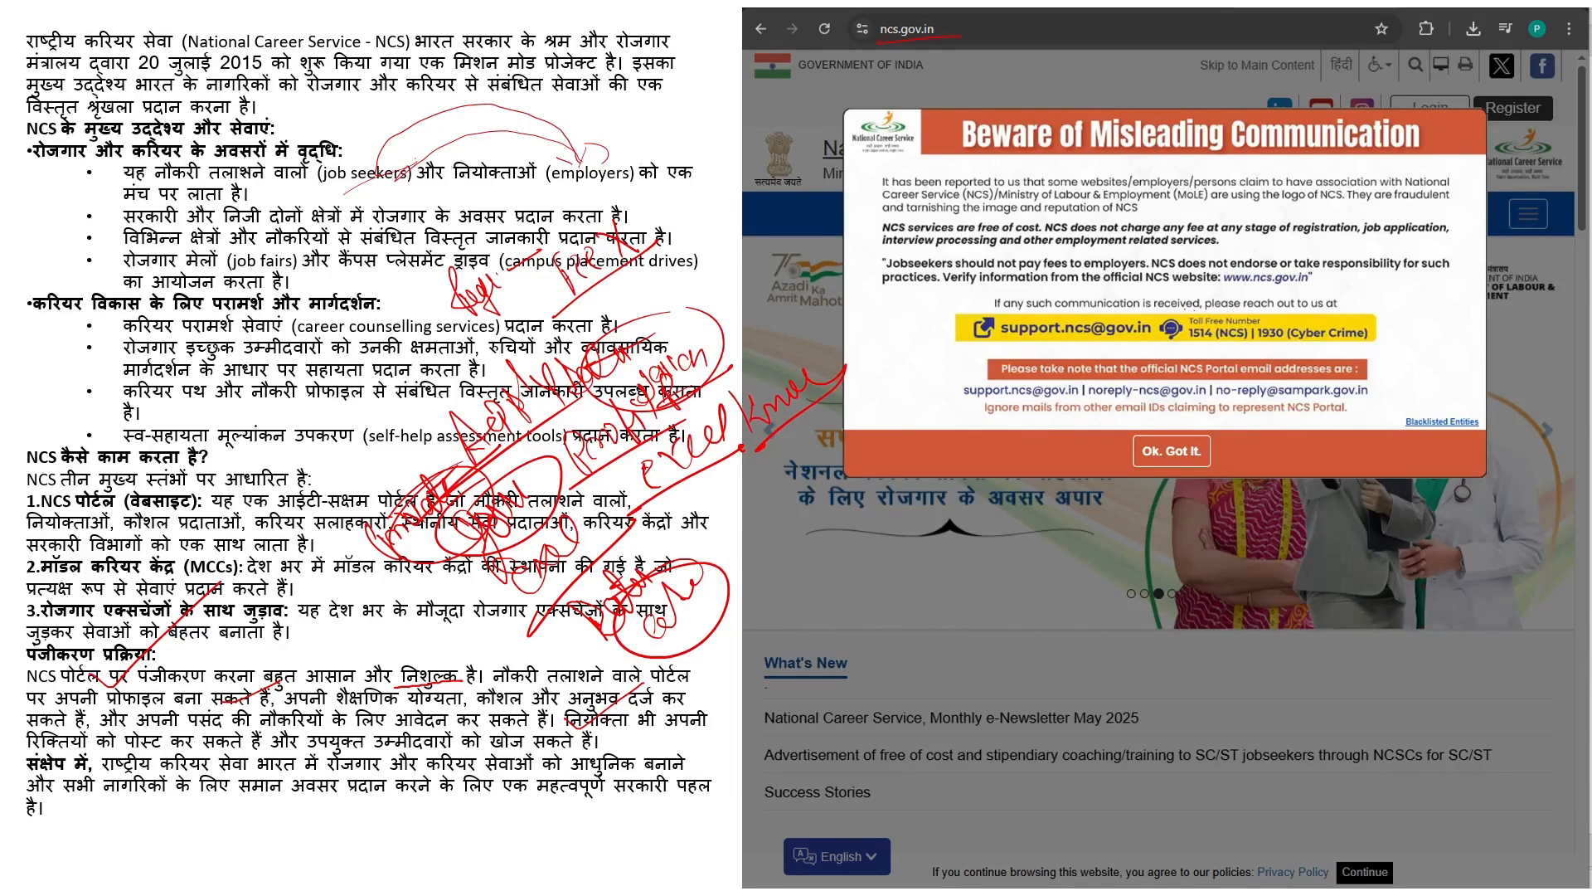
drag(1142, 452, 1172, 460)
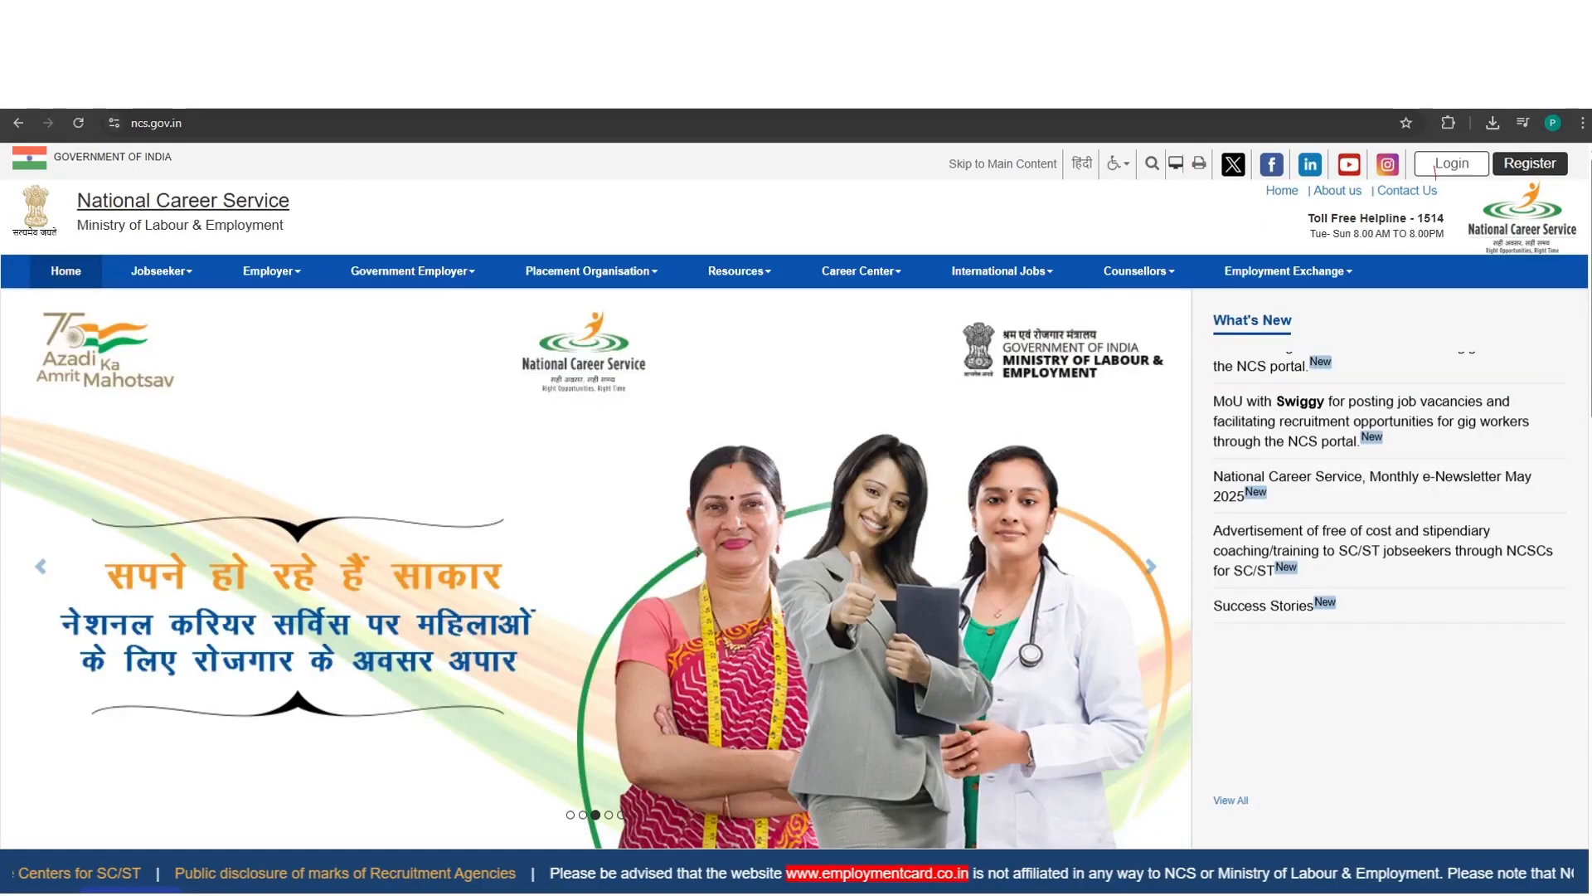
- Underline Login on the NCS home page slide and draw a red line over to Register
drag(1435, 174, 1542, 175)
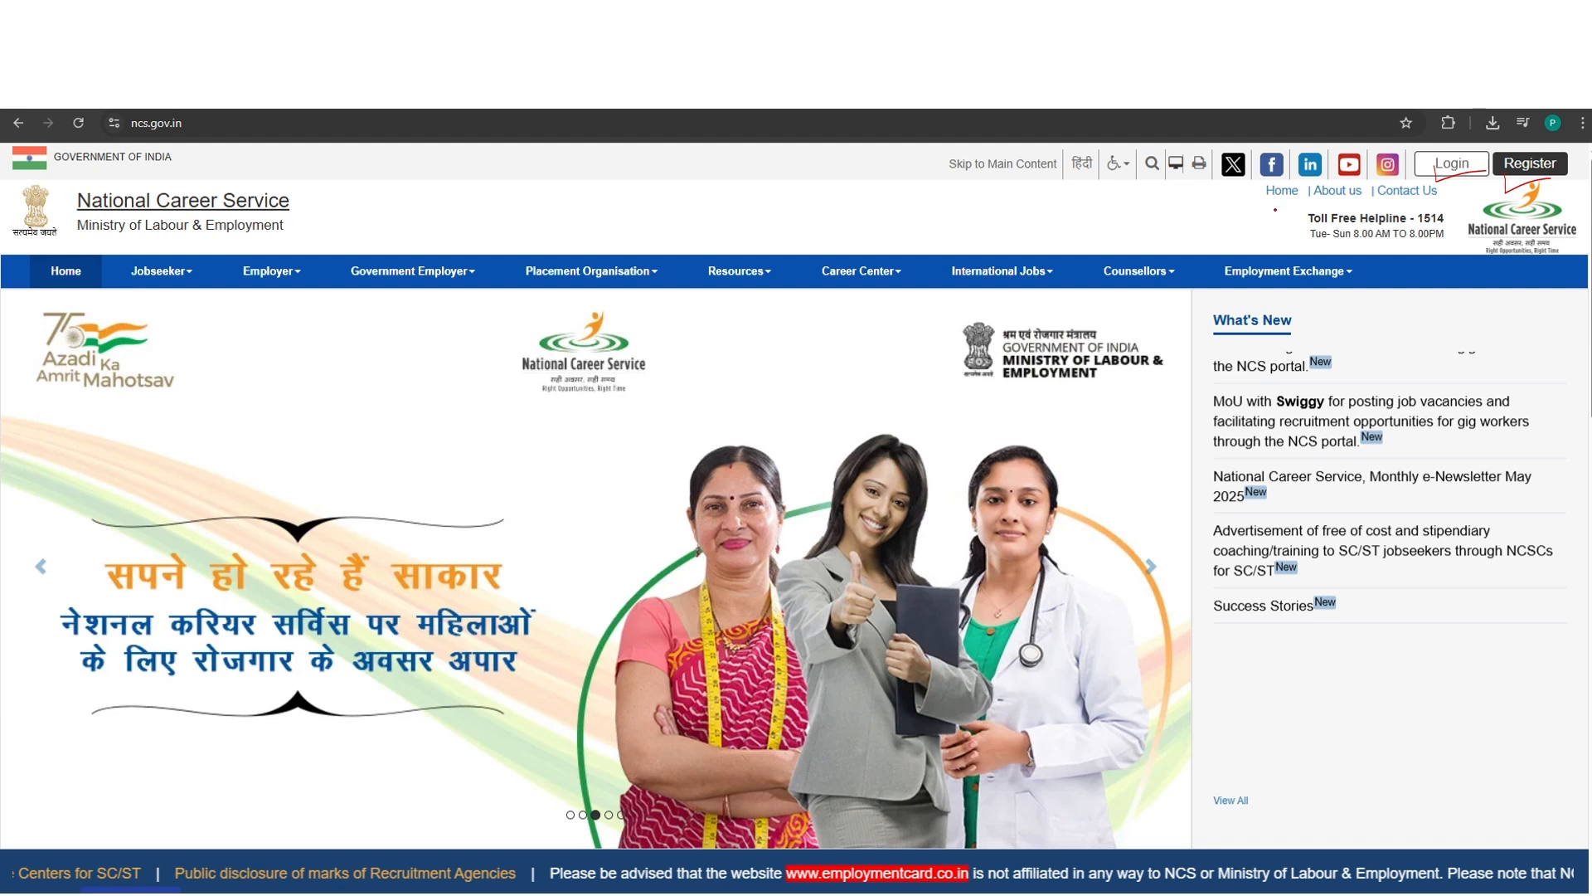
drag(1428, 169, 1582, 170)
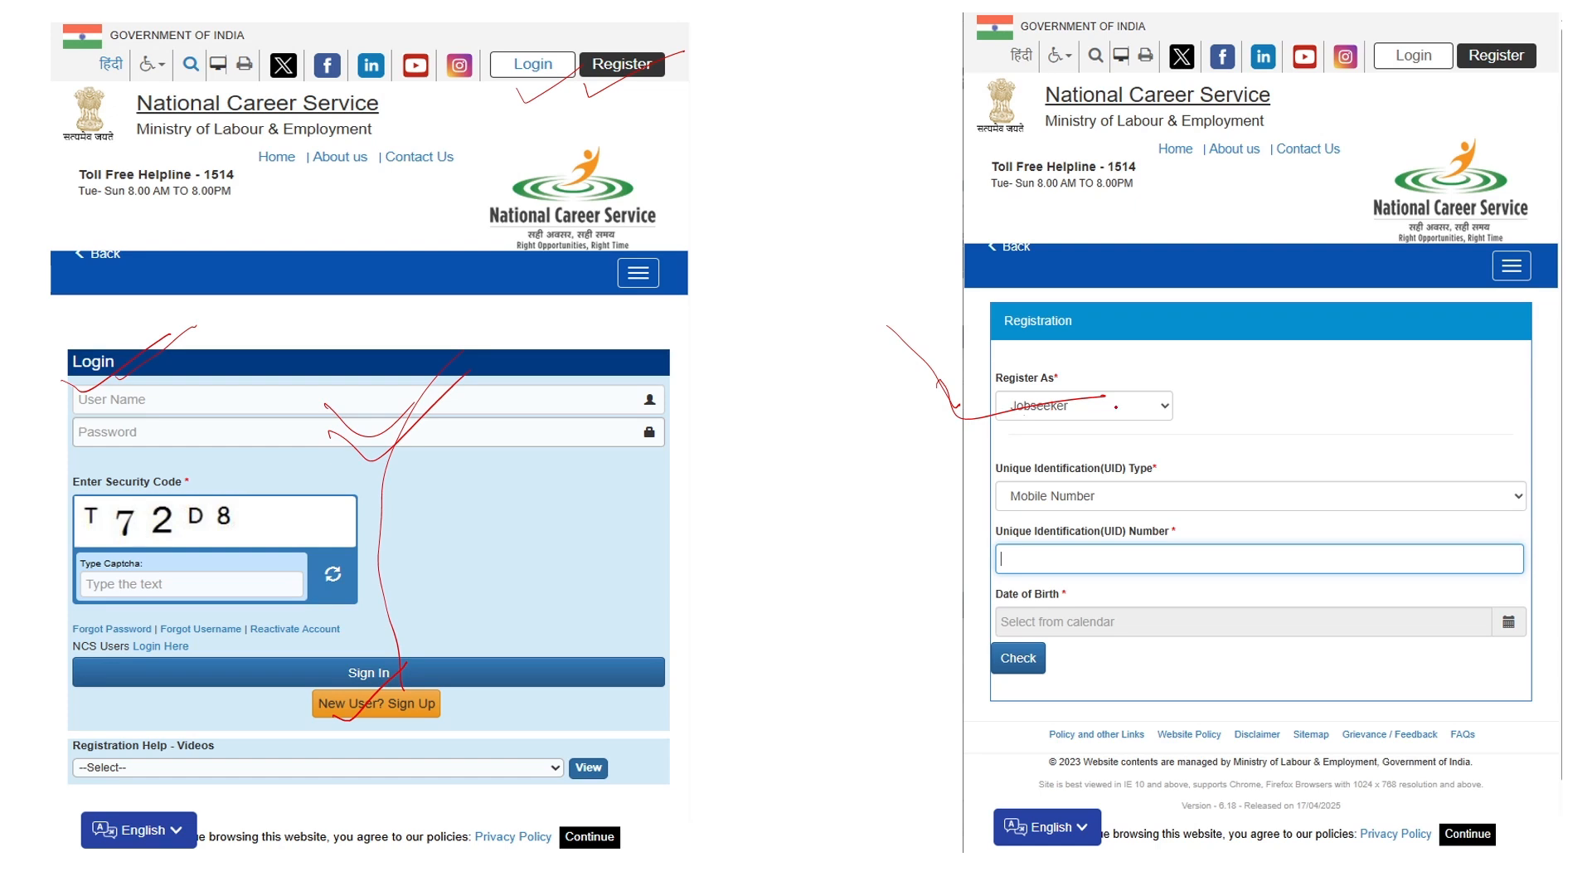
- Mark the Date of Birth field and Check button on the registration slide in red ink
right_click(1116, 407)
click(1037, 489)
drag(1020, 618, 1098, 603)
- End the slide show and keep the ink annotations
key(Right)
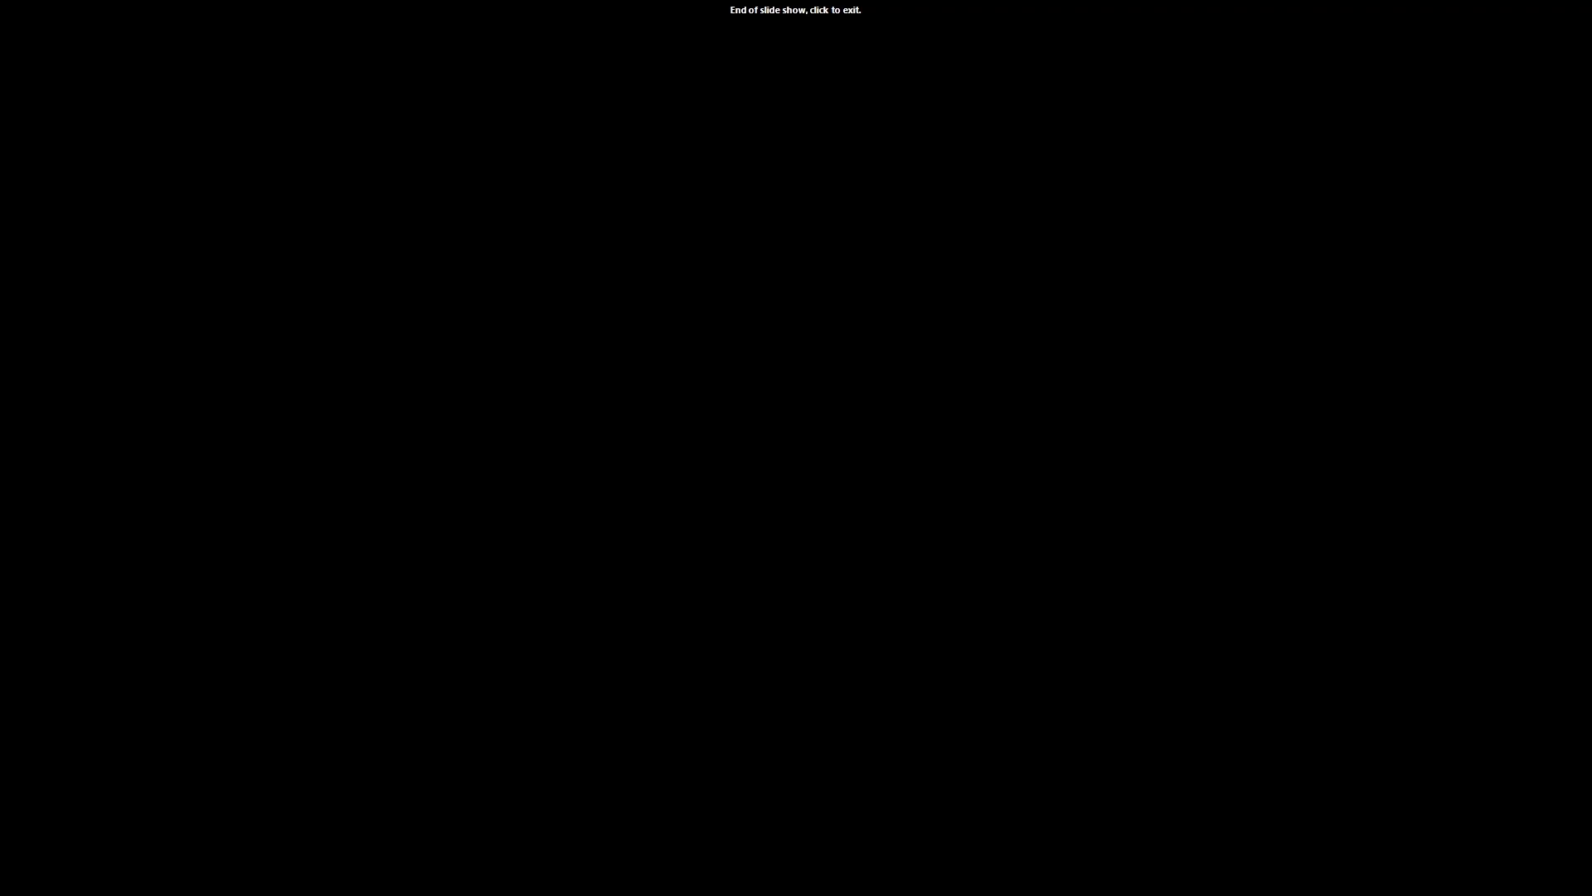
key(Right)
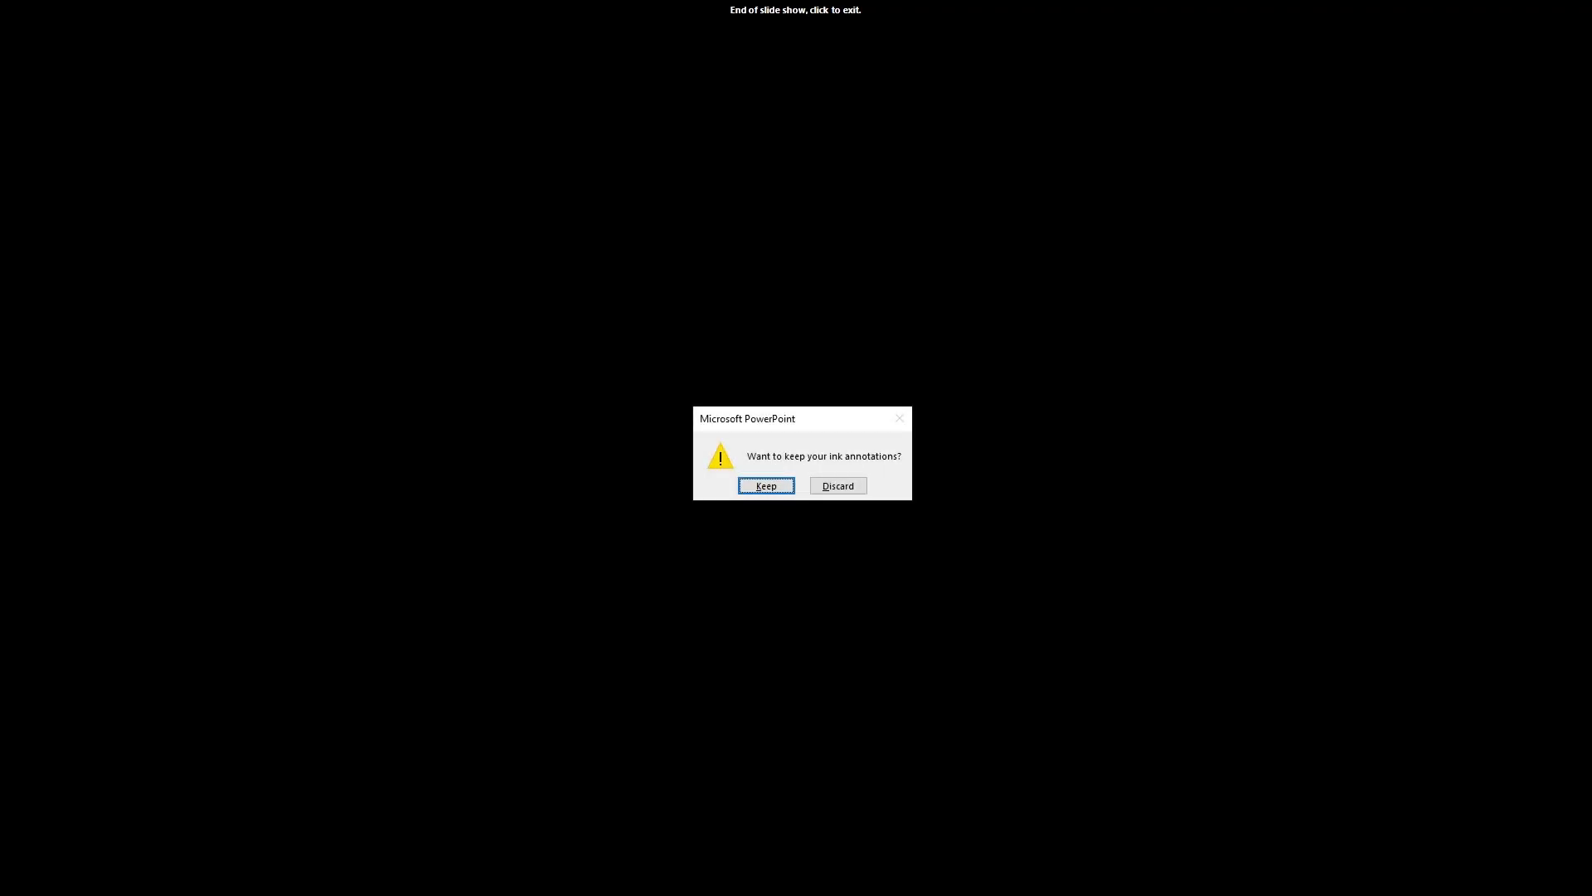
key(Return)
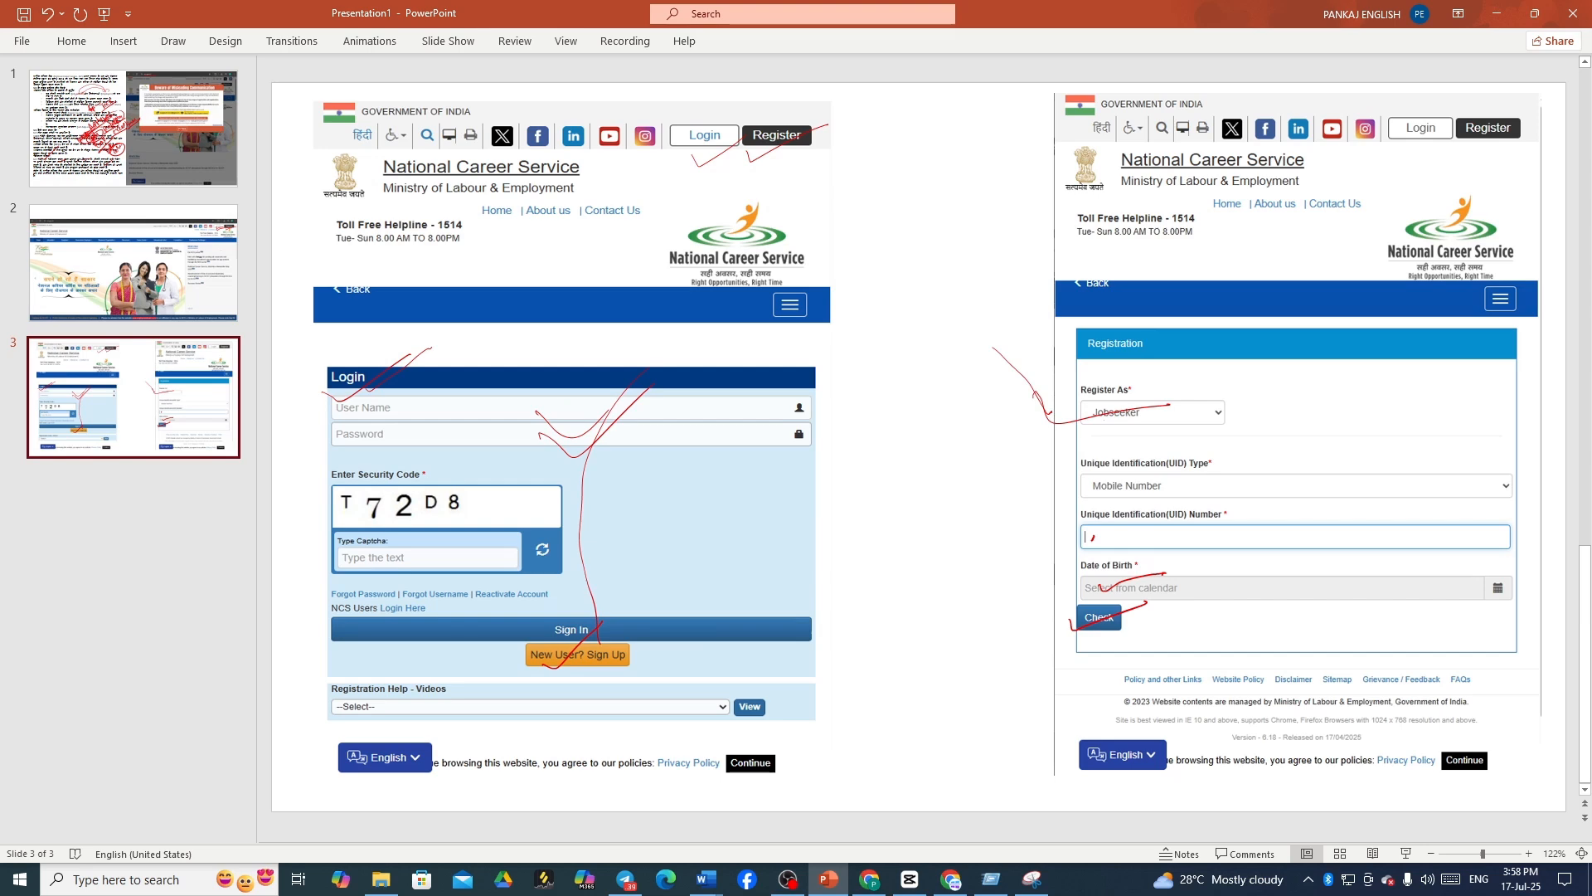
- Switch to the browser's NCS jobseeker registration page tab
click(869, 879)
click(327, 15)
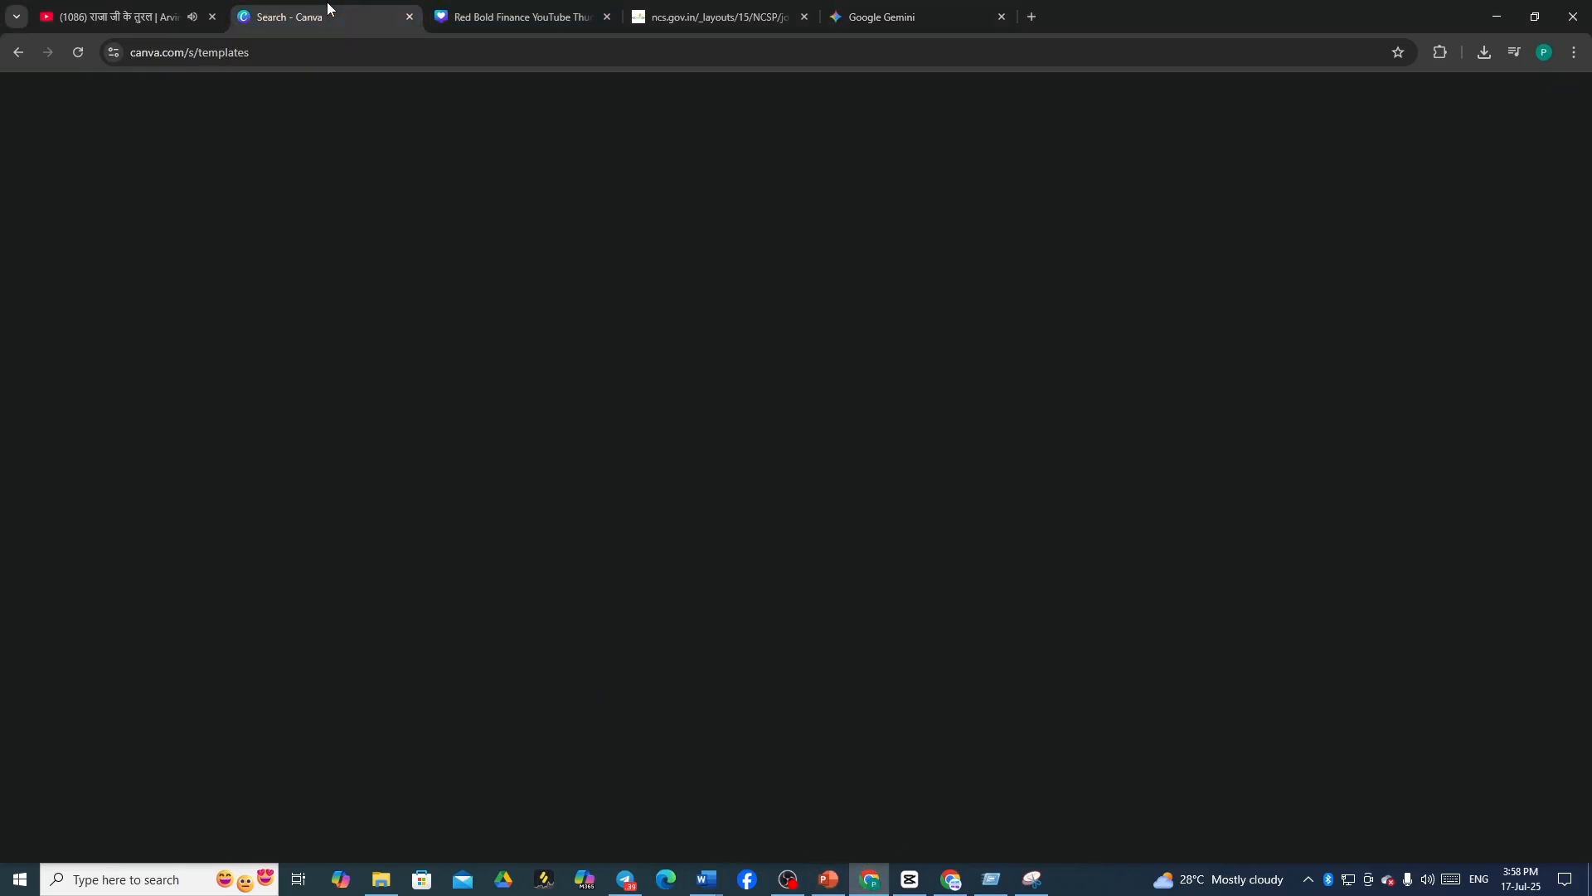
click(715, 22)
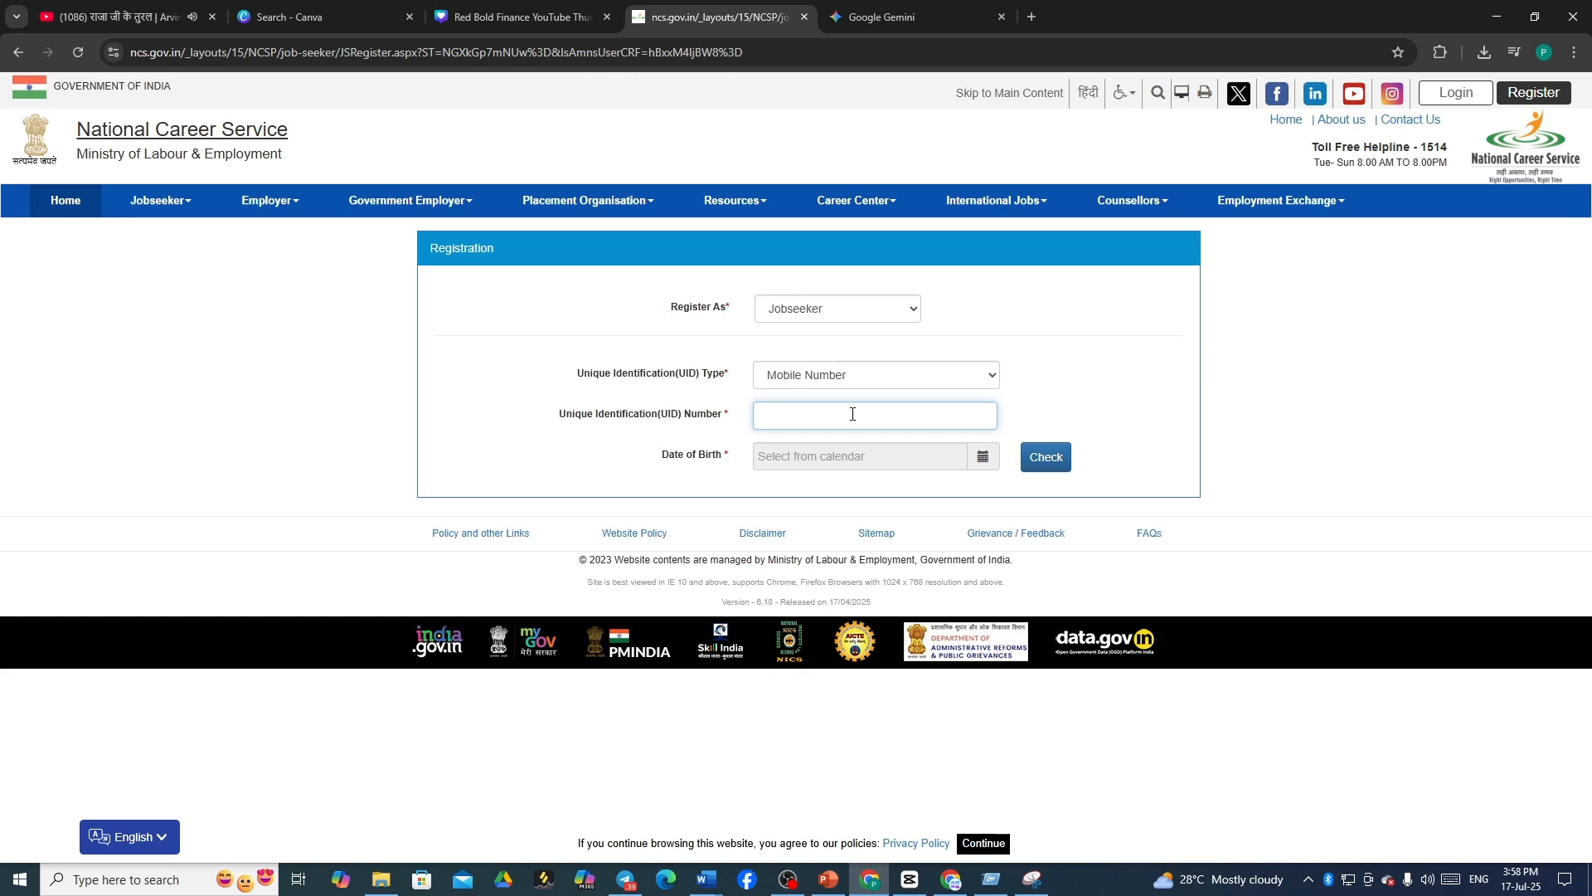
click(983, 456)
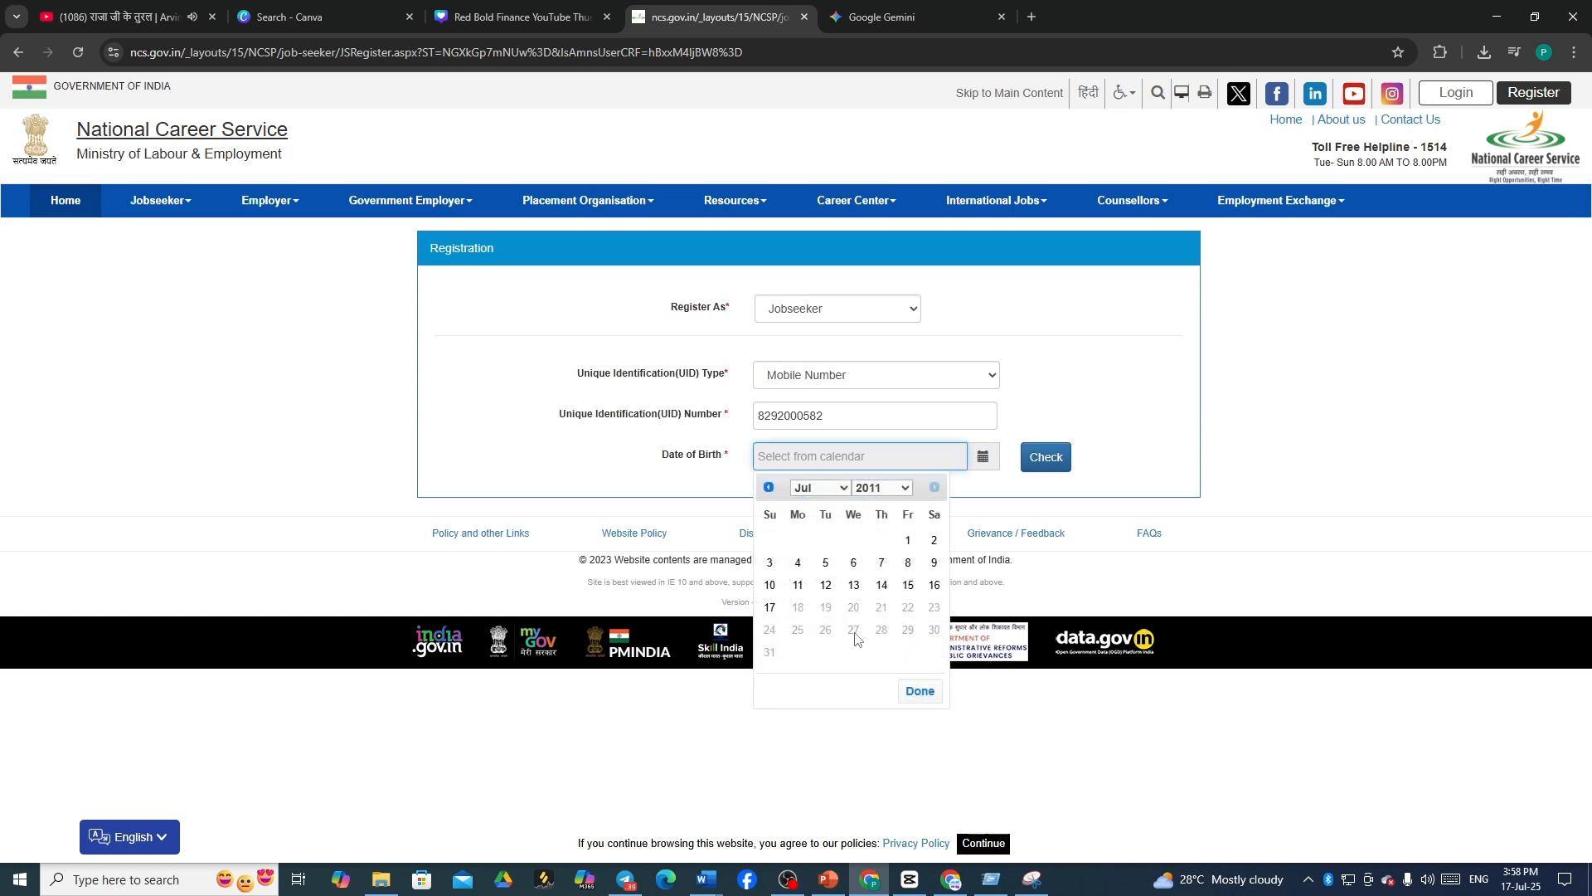
click(894, 489)
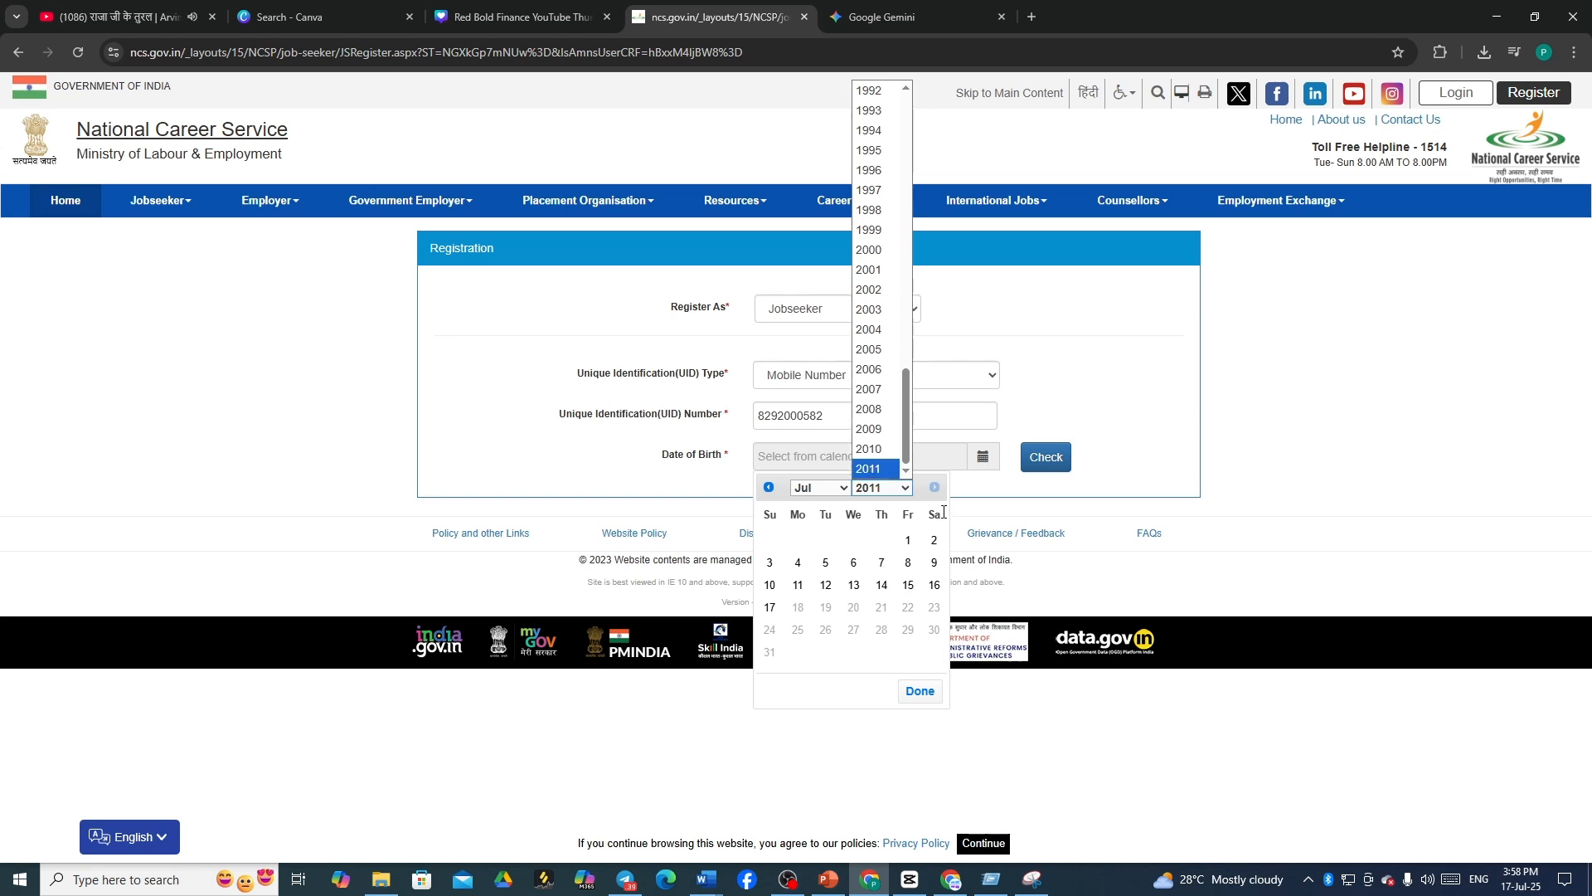
click(1130, 471)
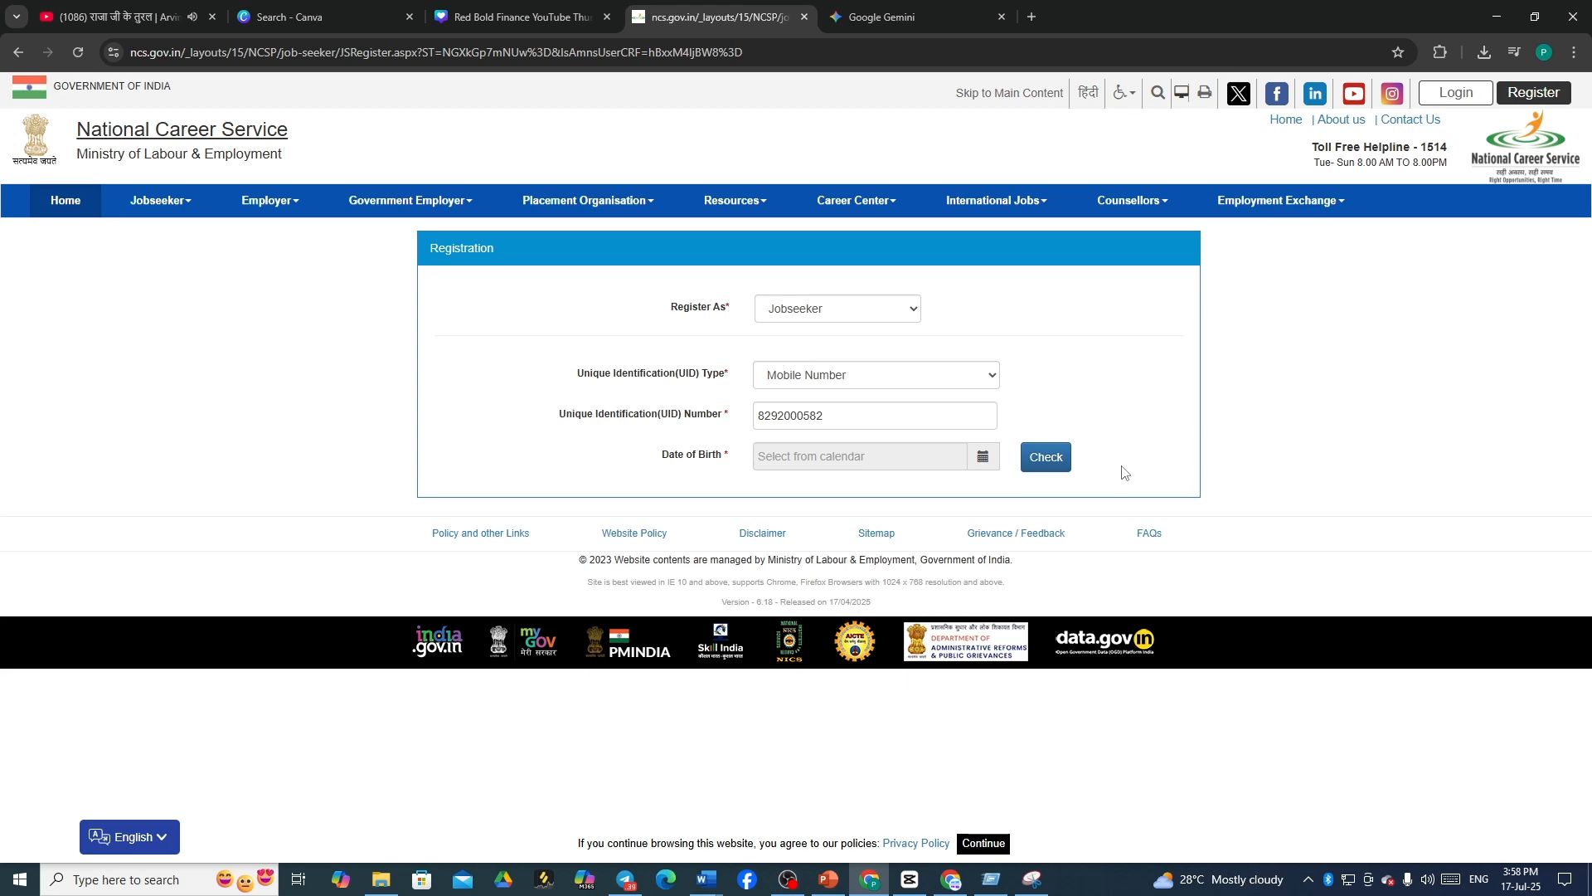
drag(942, 420, 628, 416)
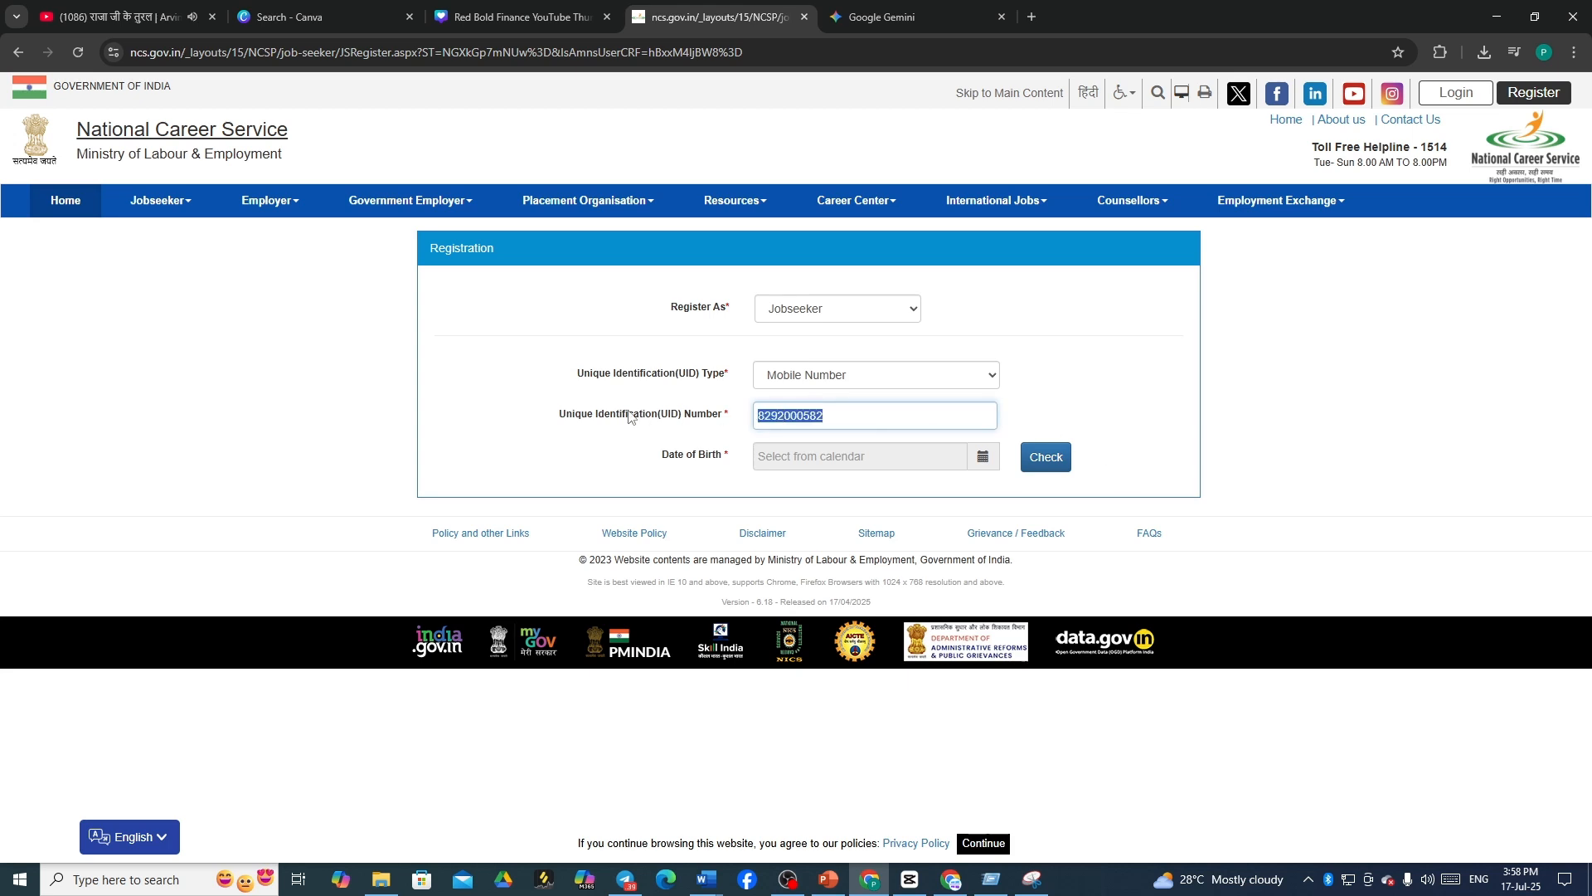
key(BackSpace)
click(951, 879)
- Load ncs.gov.in and dismiss its misleading-communication warning
click(524, 52)
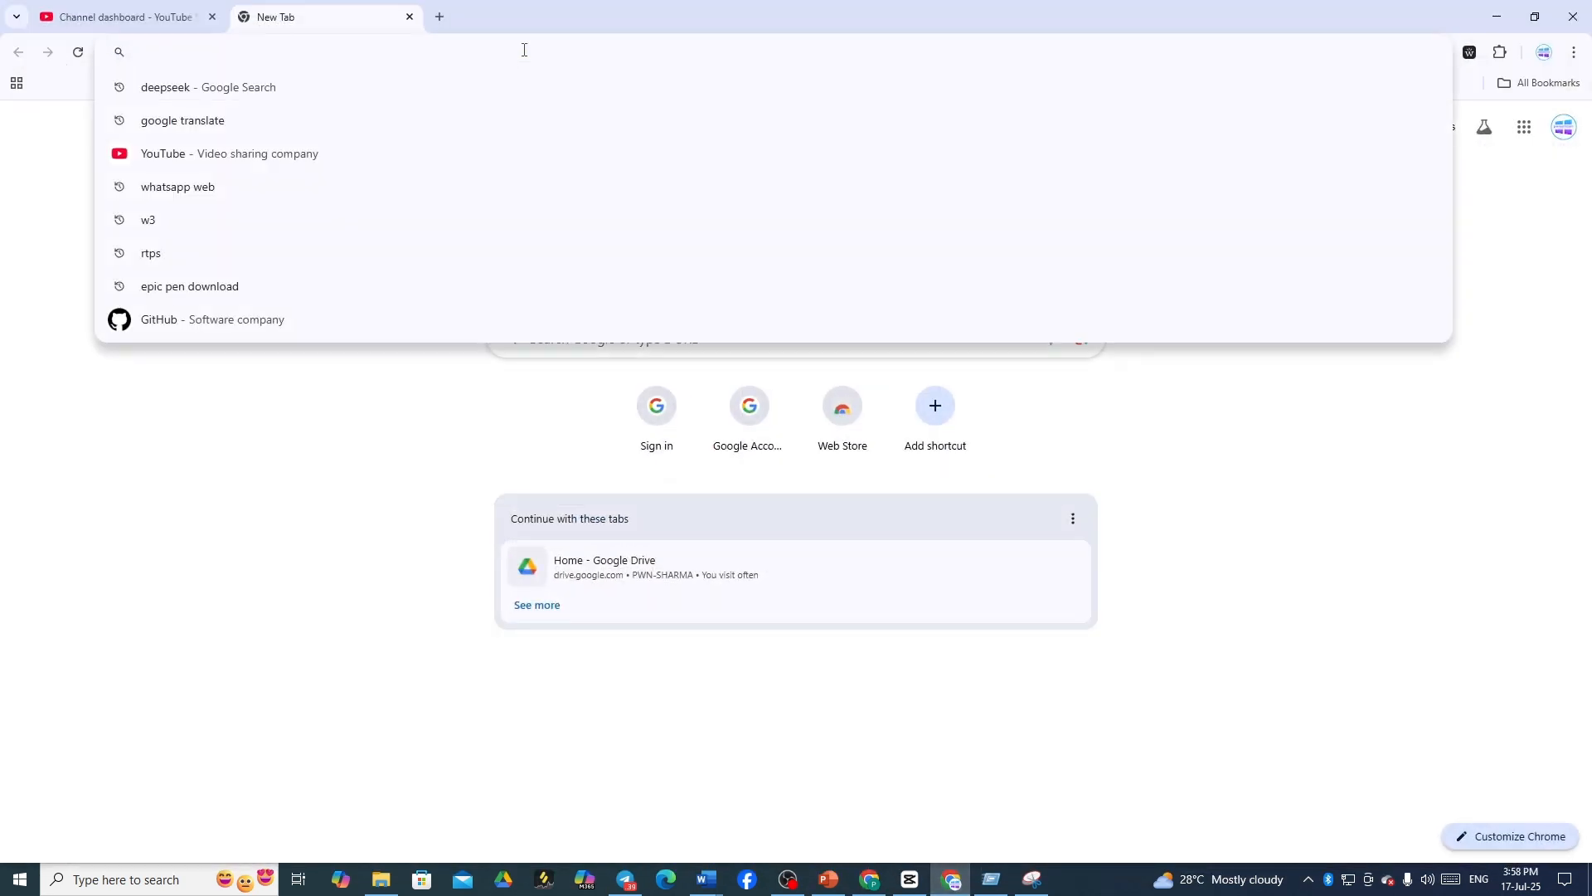
text(ncs)
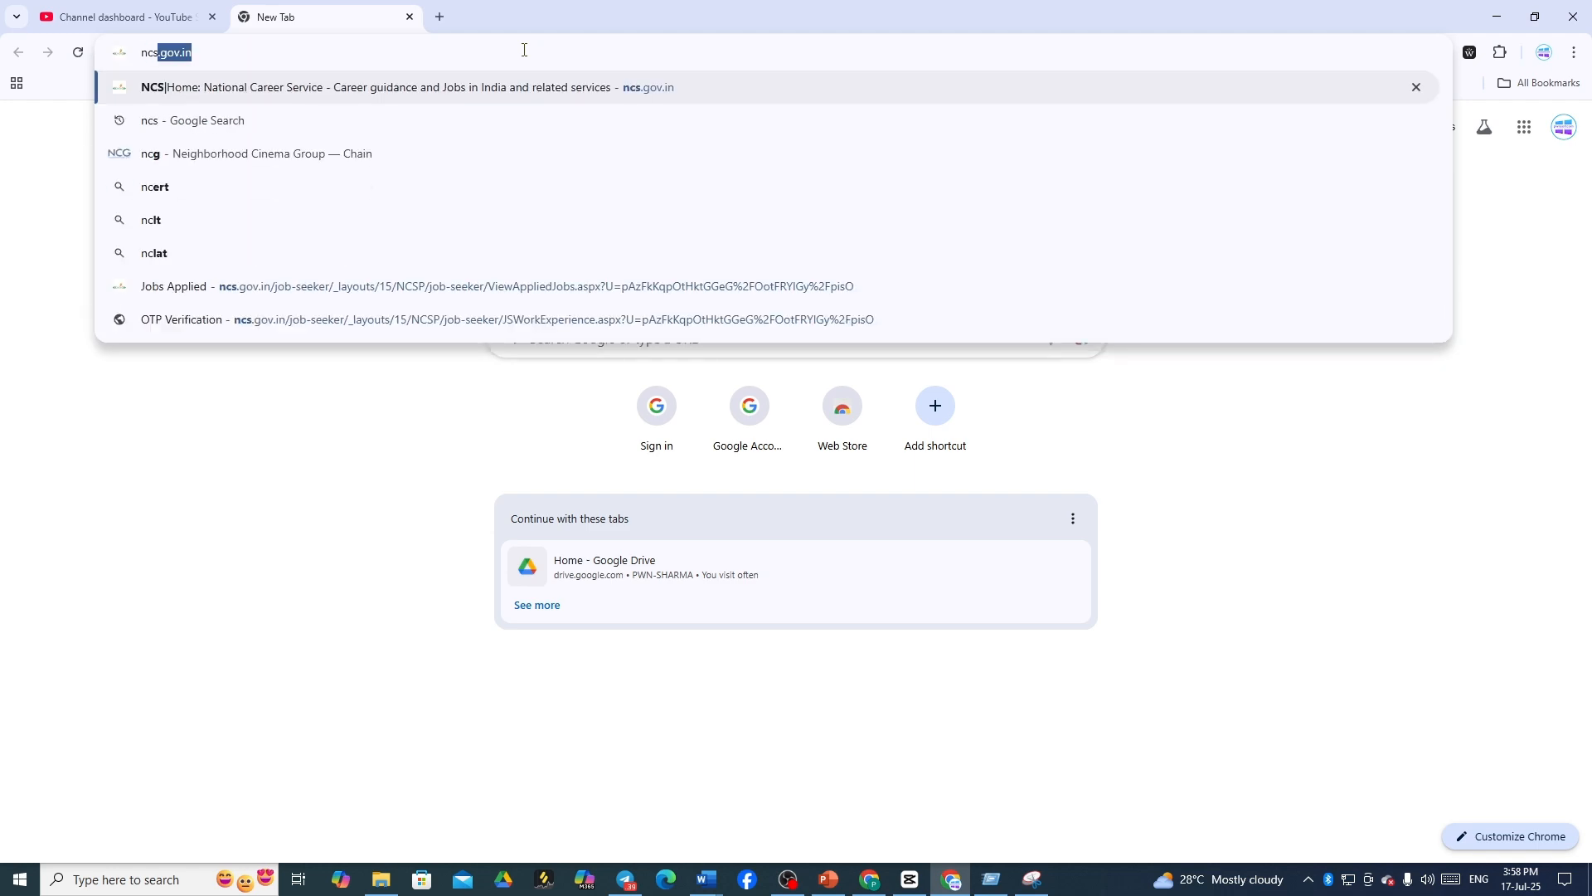
key(Return)
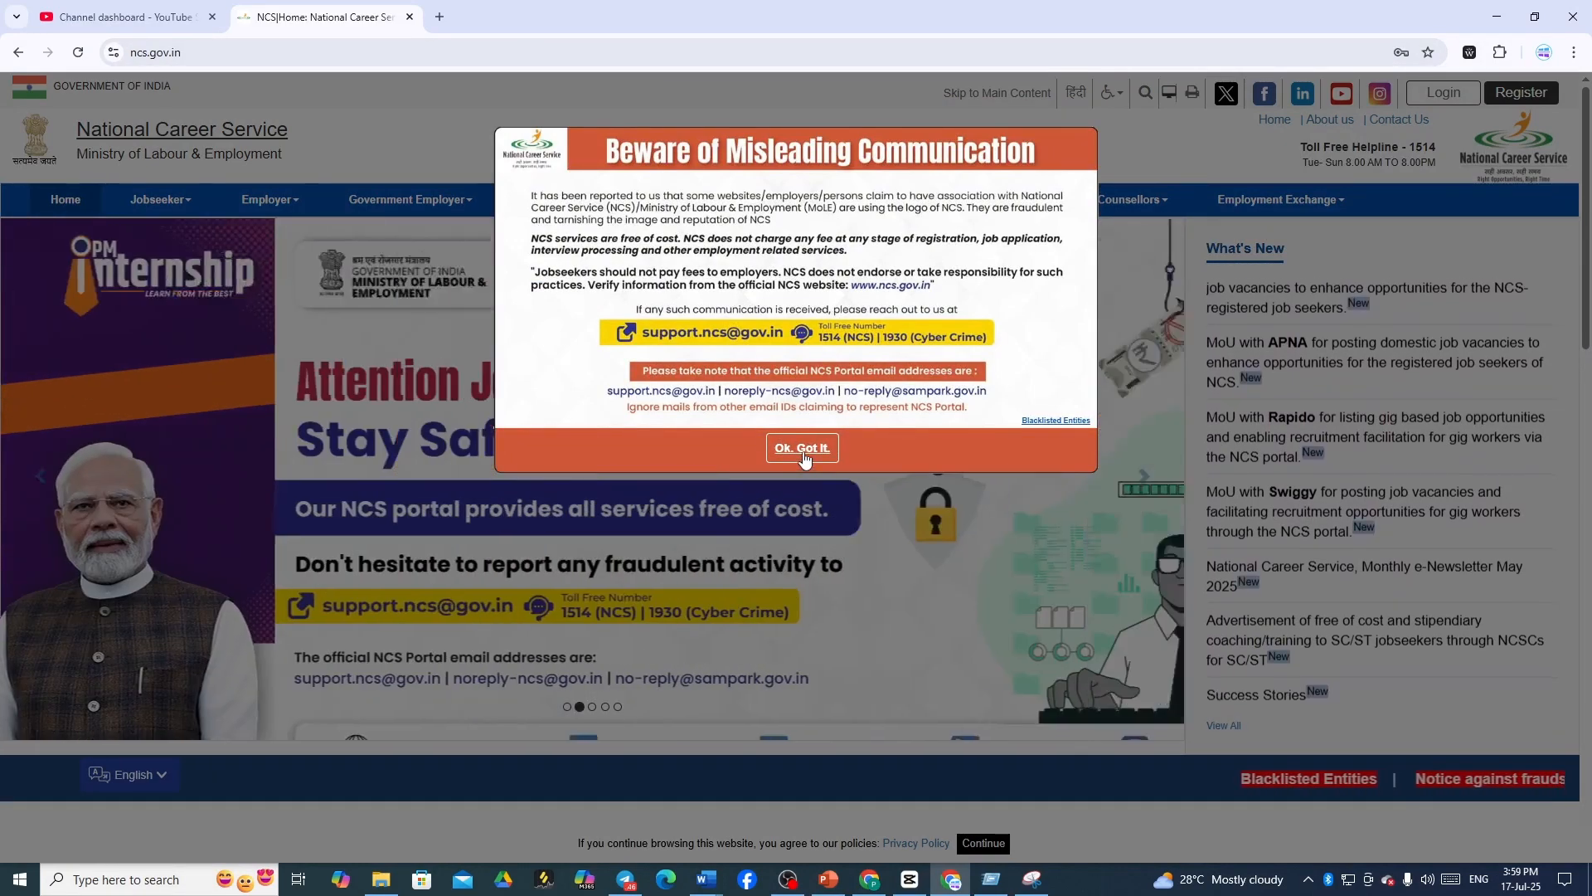
click(802, 449)
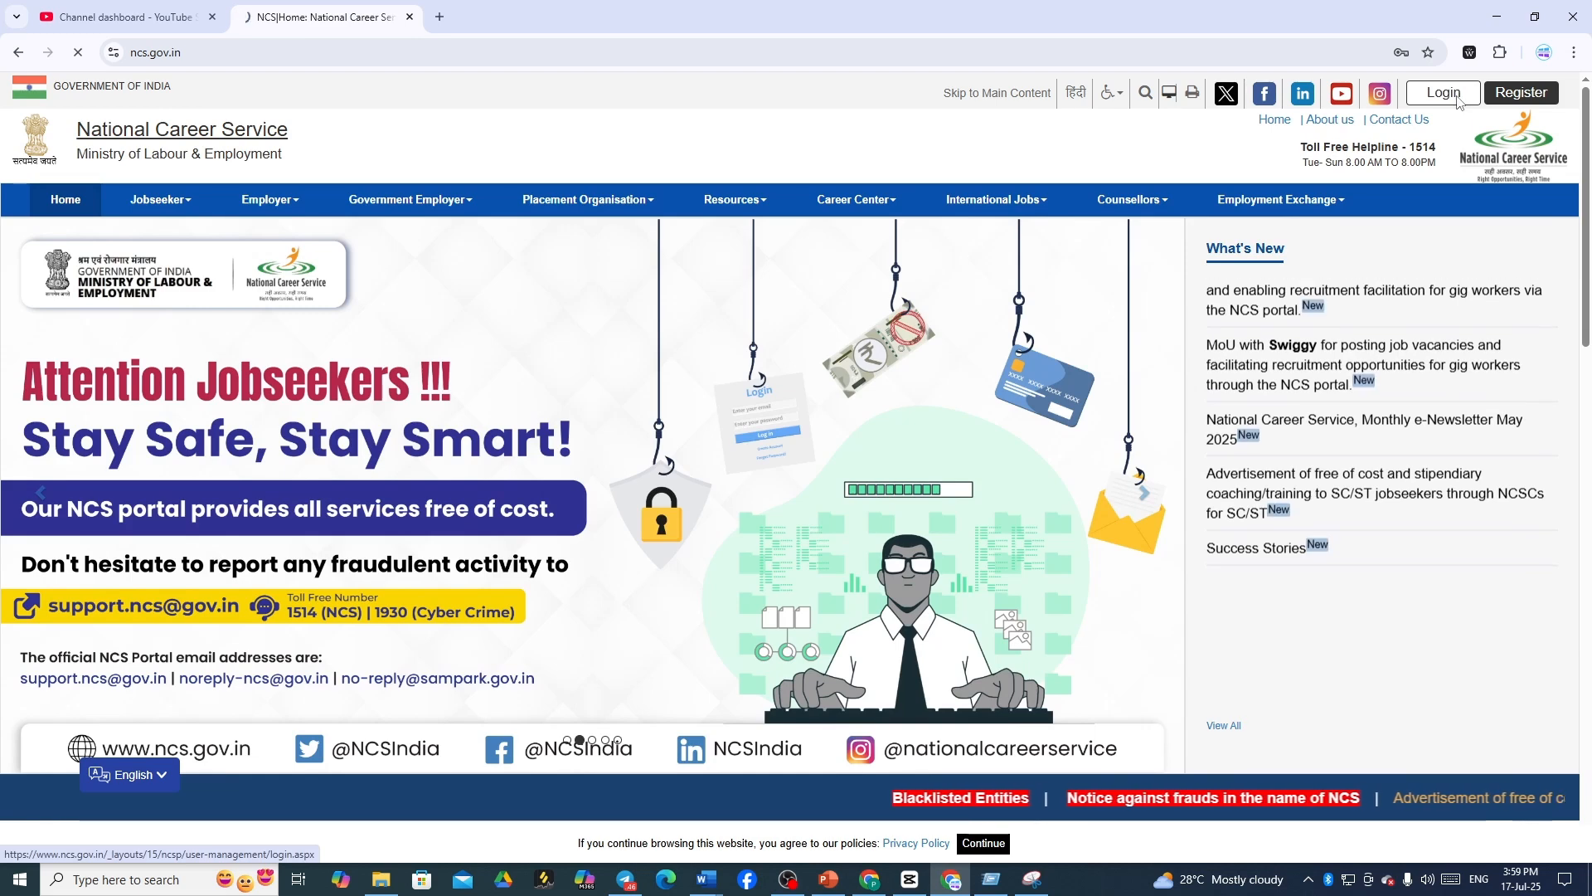
- Sign in with the saved Chrome credential, the Windows PIN, and the captcha code
click(1458, 99)
click(702, 314)
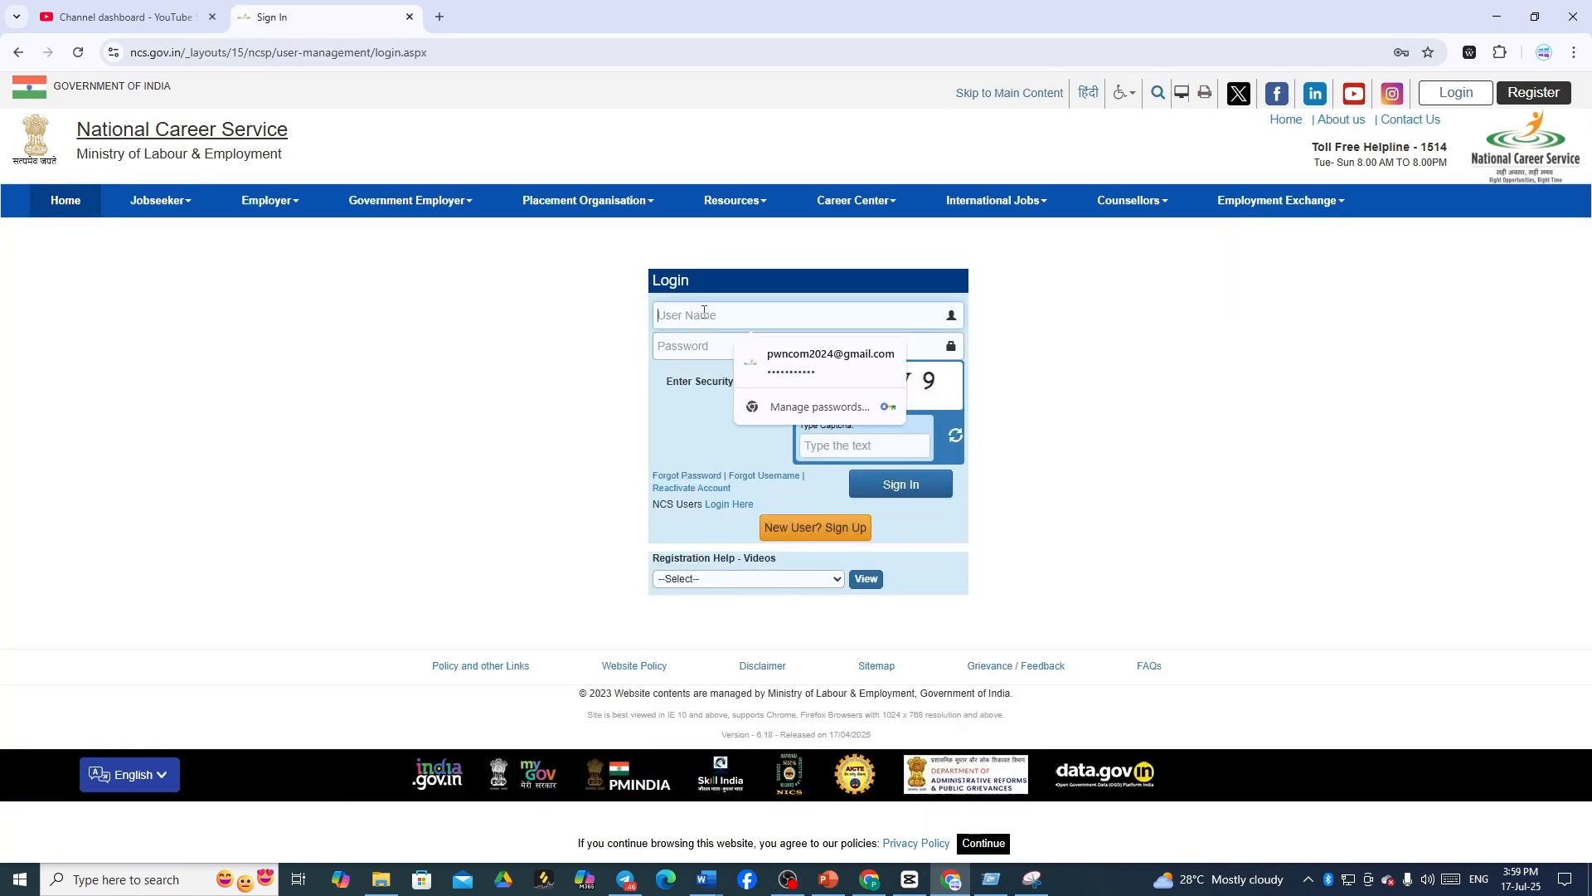
click(789, 365)
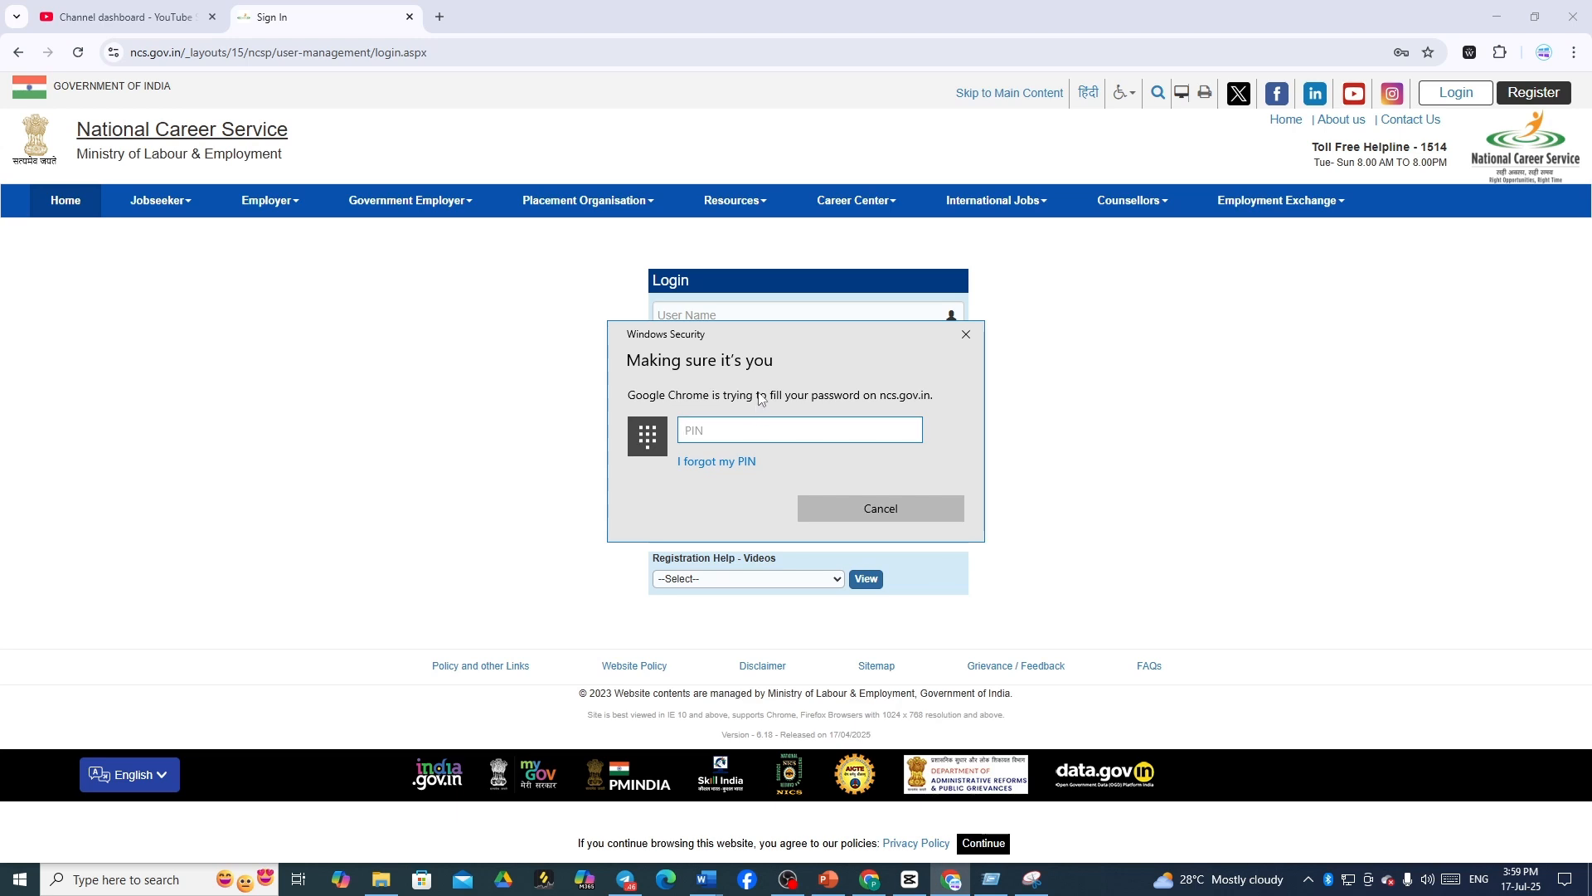
text(••••••)
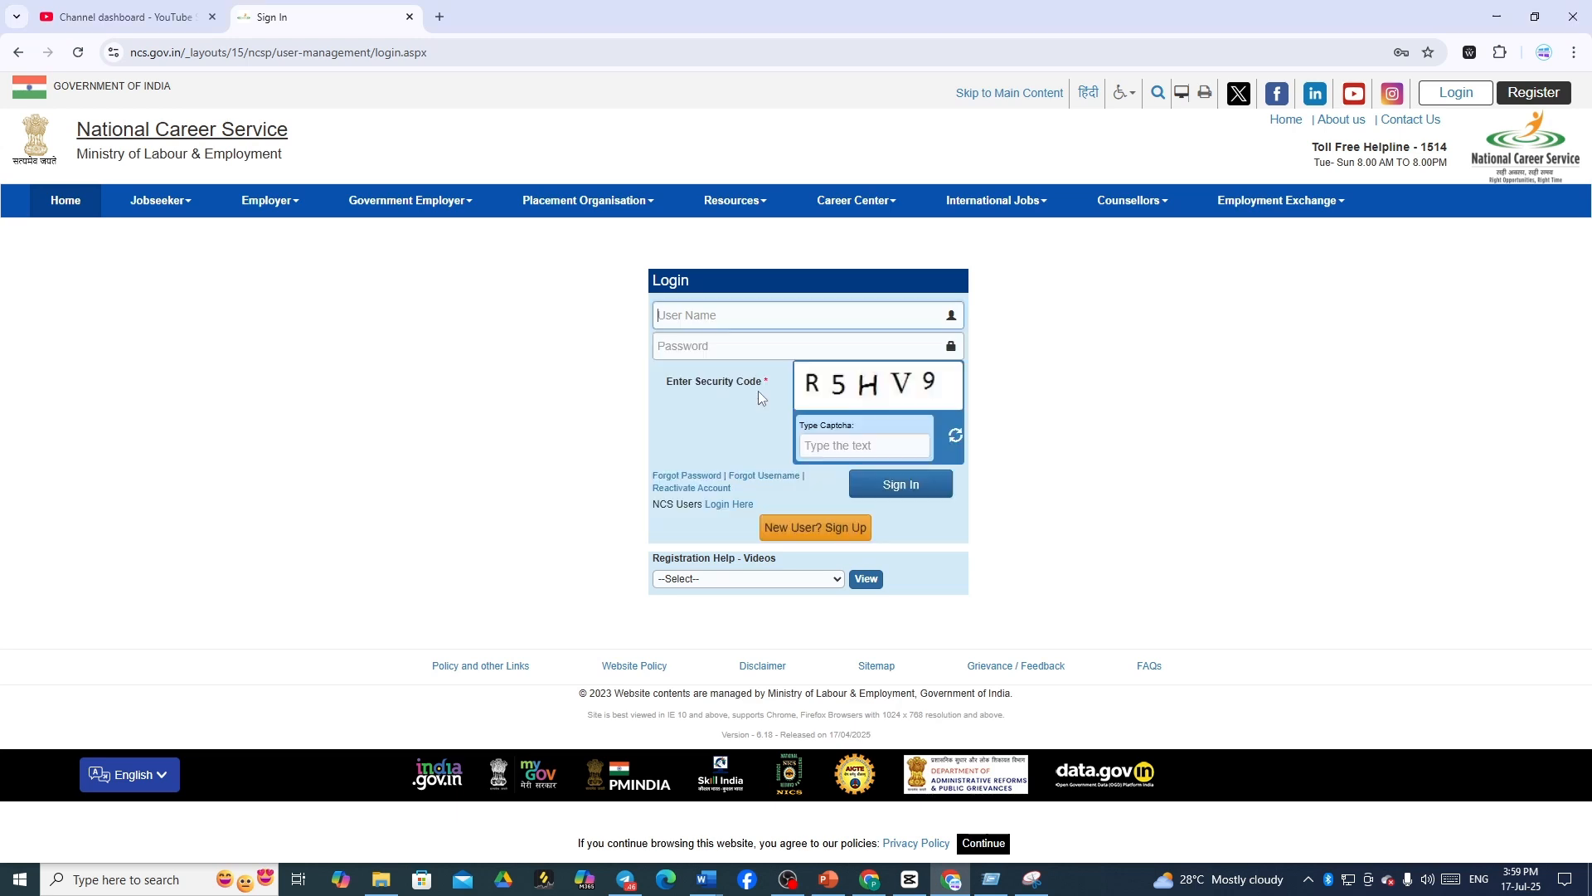
click(833, 448)
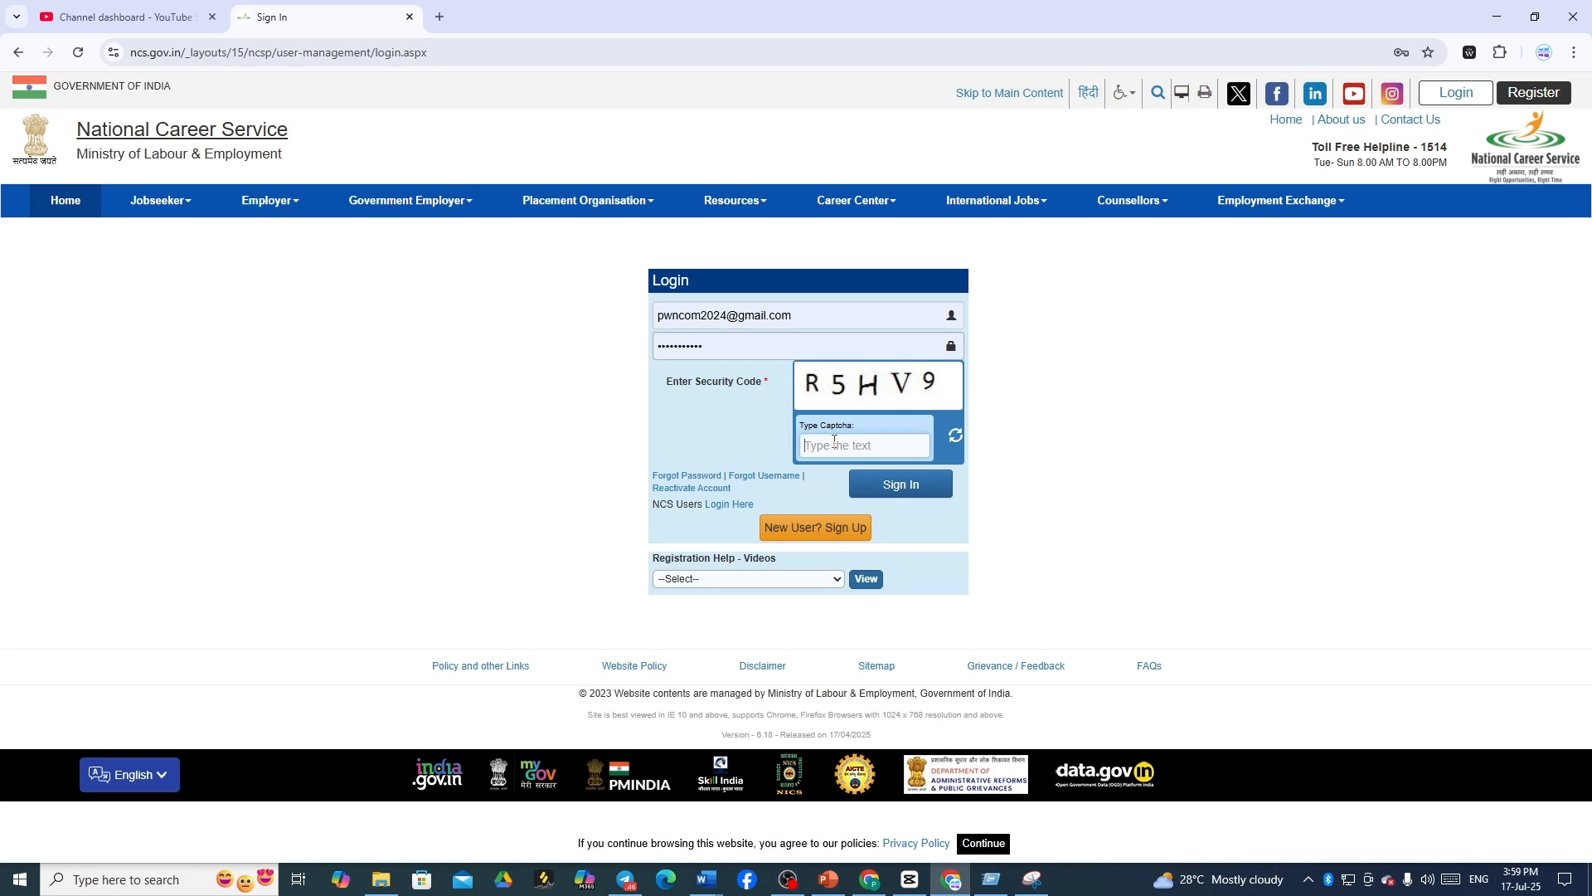
text(R5HV9)
click(905, 486)
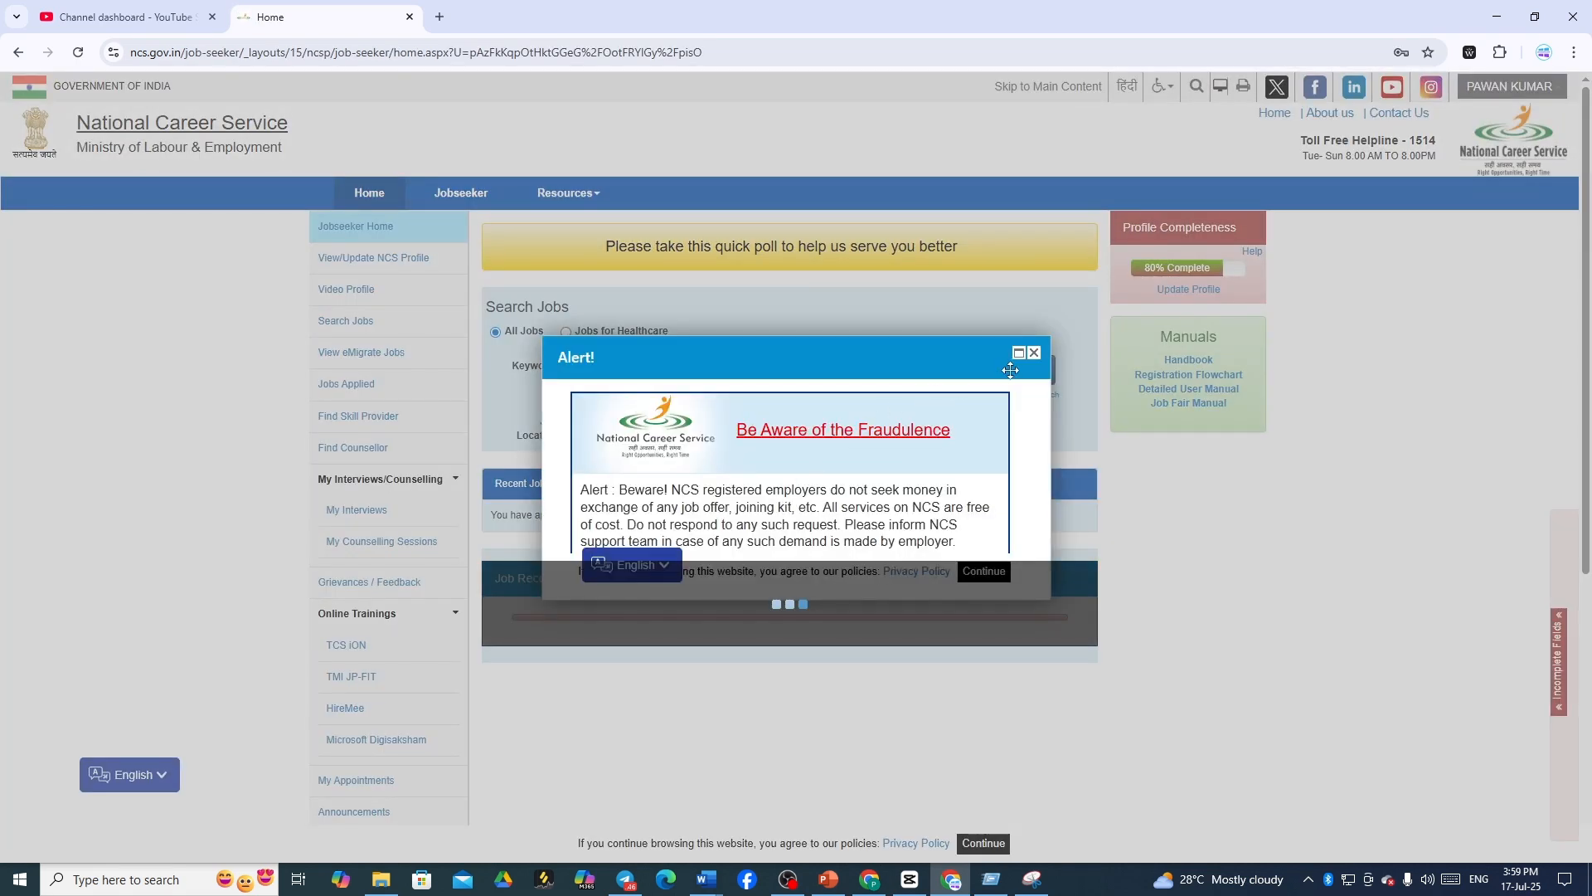
- Close the 'Be Aware of the Fraudulence' alert on the Jobseeker Home page
click(1034, 352)
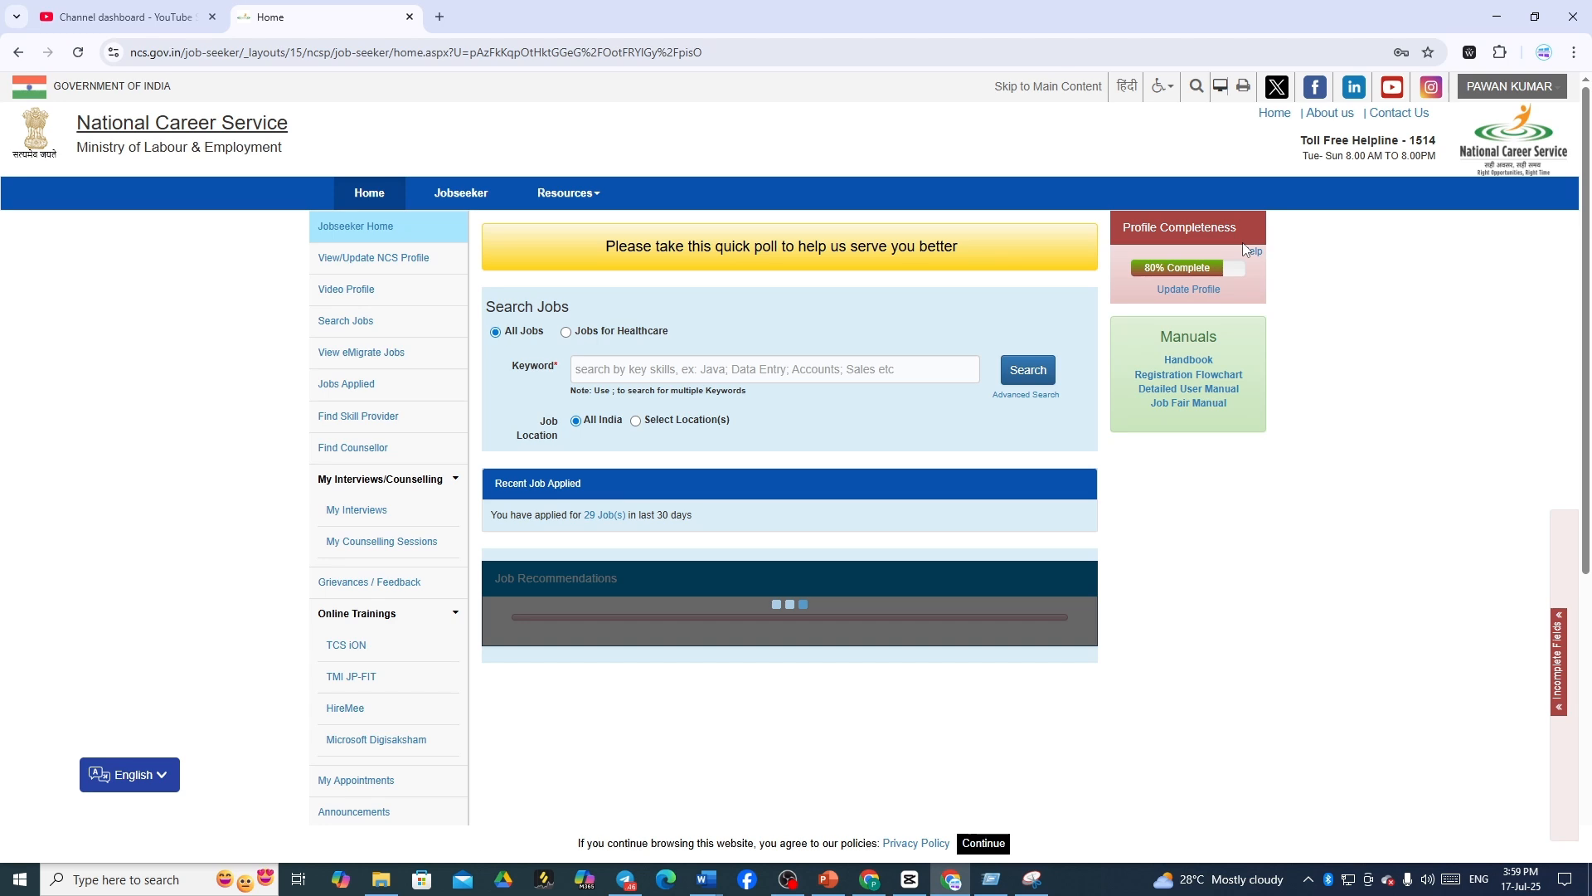
- Open Search Jobs and scroll through the listings posted 17/7/2025, ending back at the top
click(373, 335)
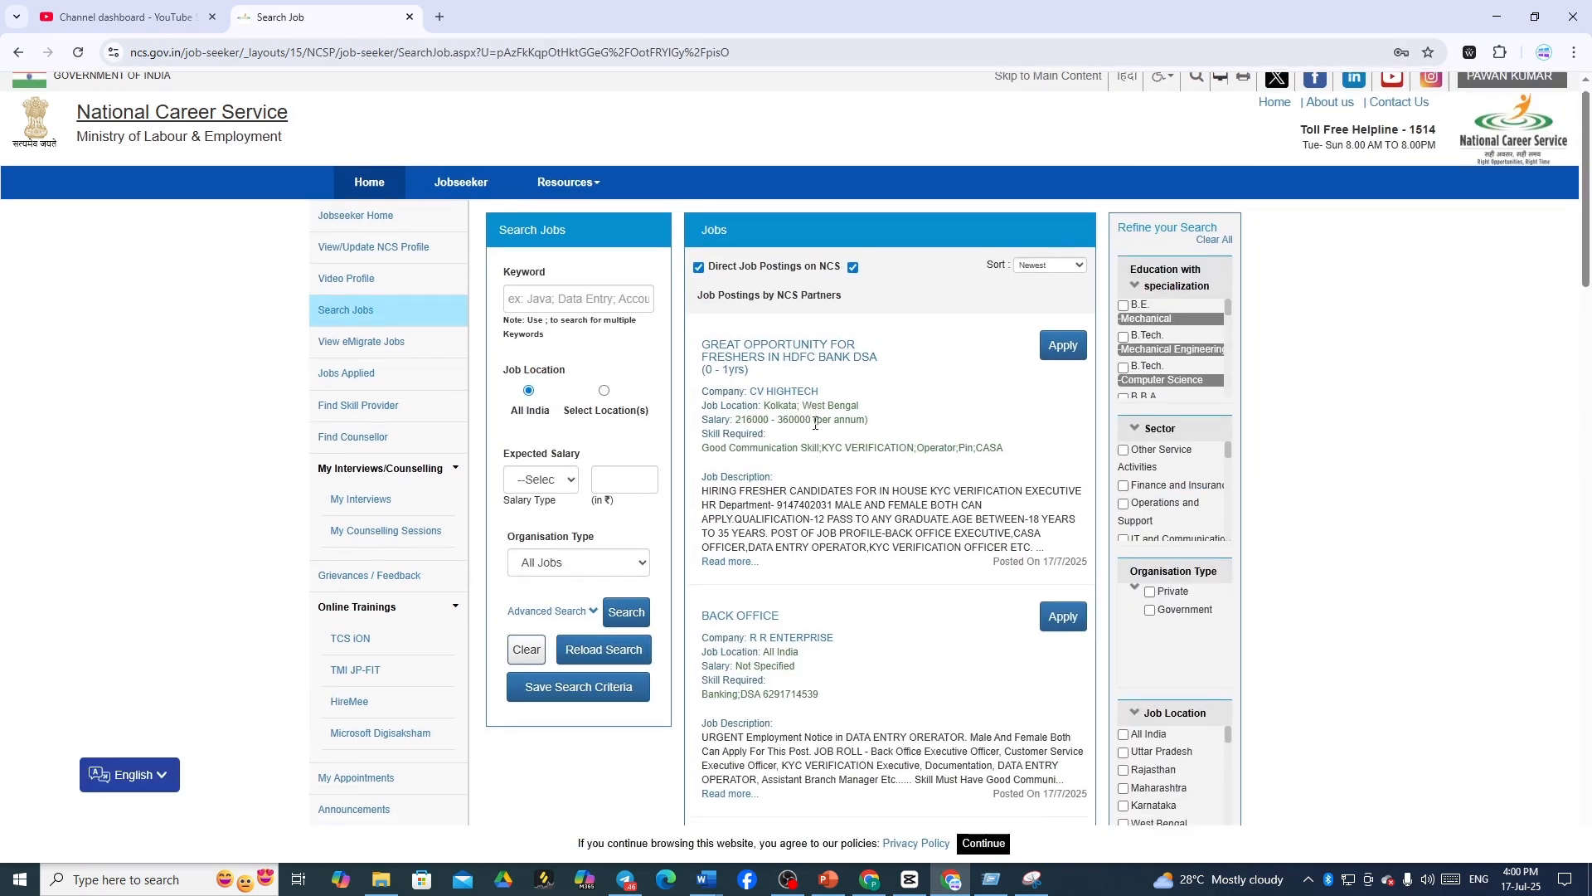
scroll(814, 427, down, 3)
scroll(814, 427, down, 2)
scroll(830, 406, up, 5)
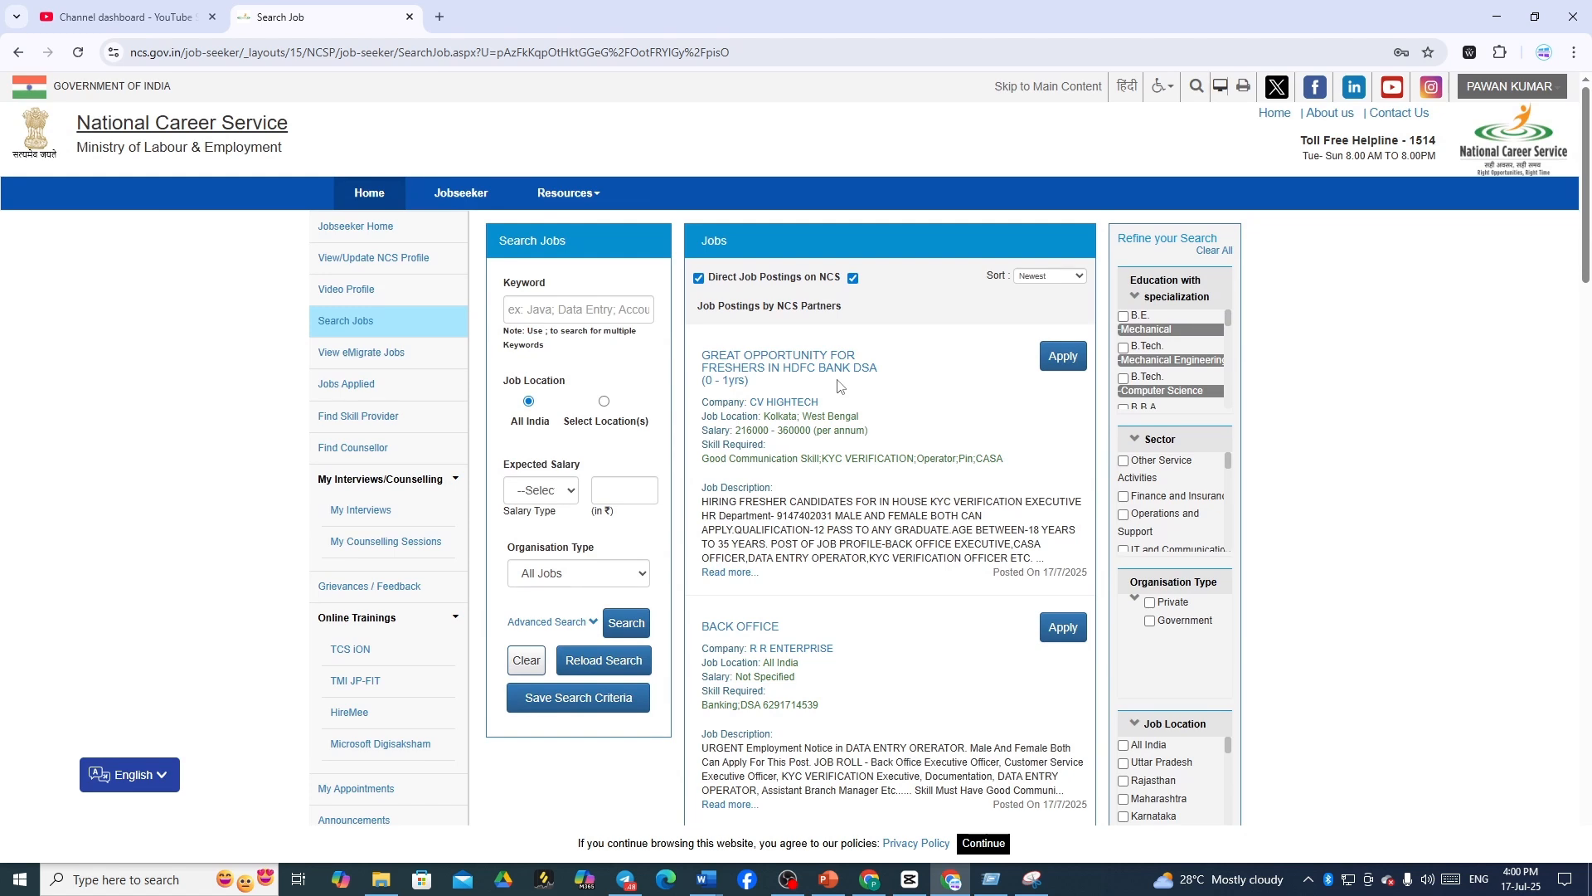
scroll(822, 402, down, 3)
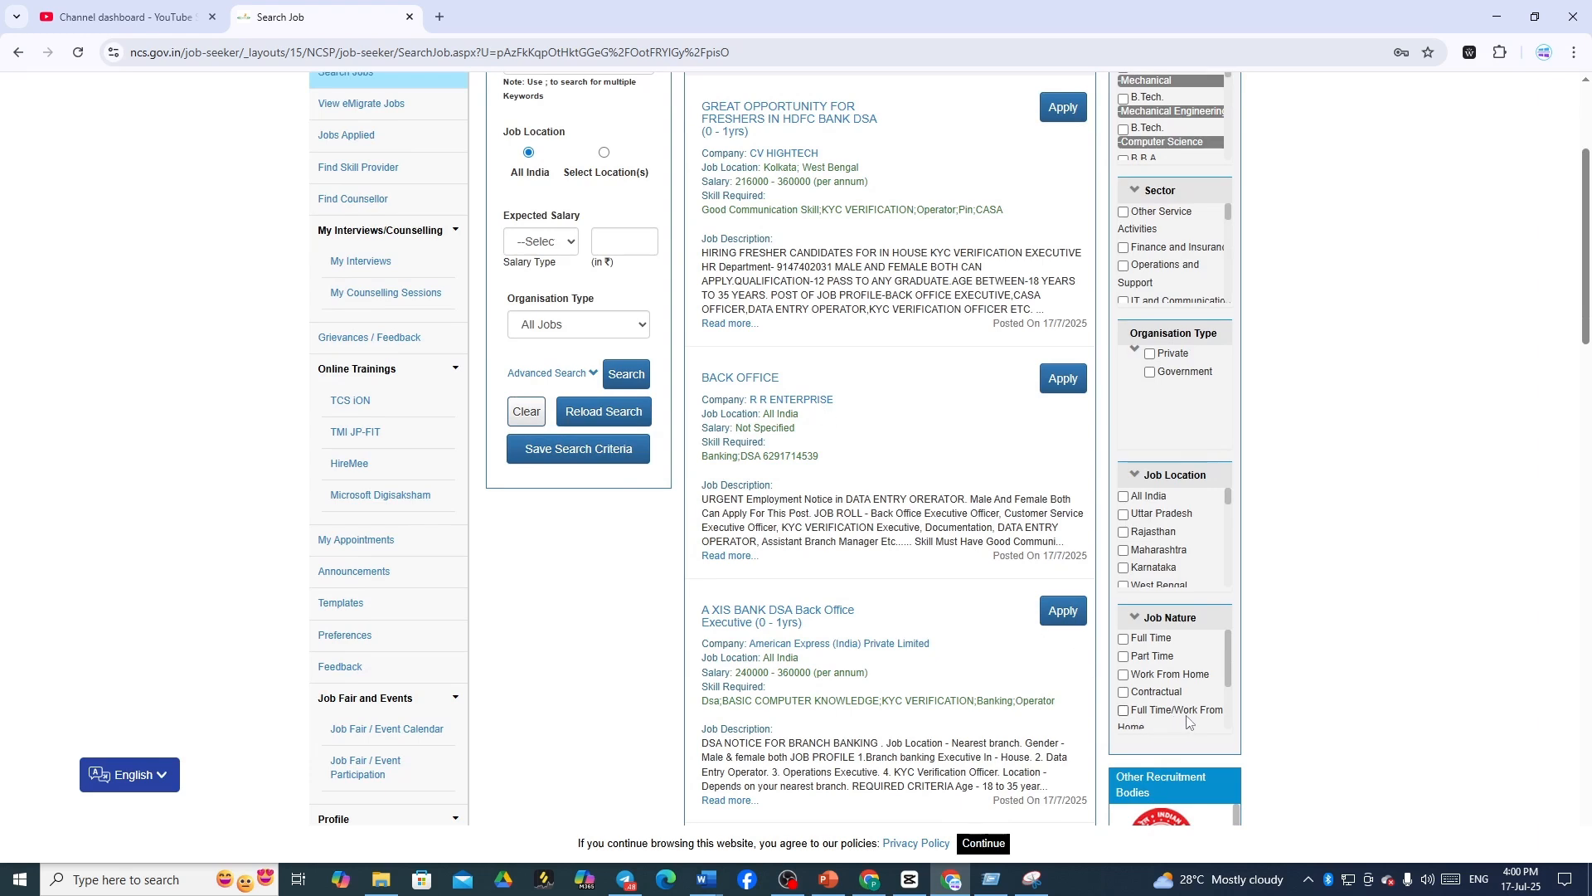
scroll(841, 395, up, 2)
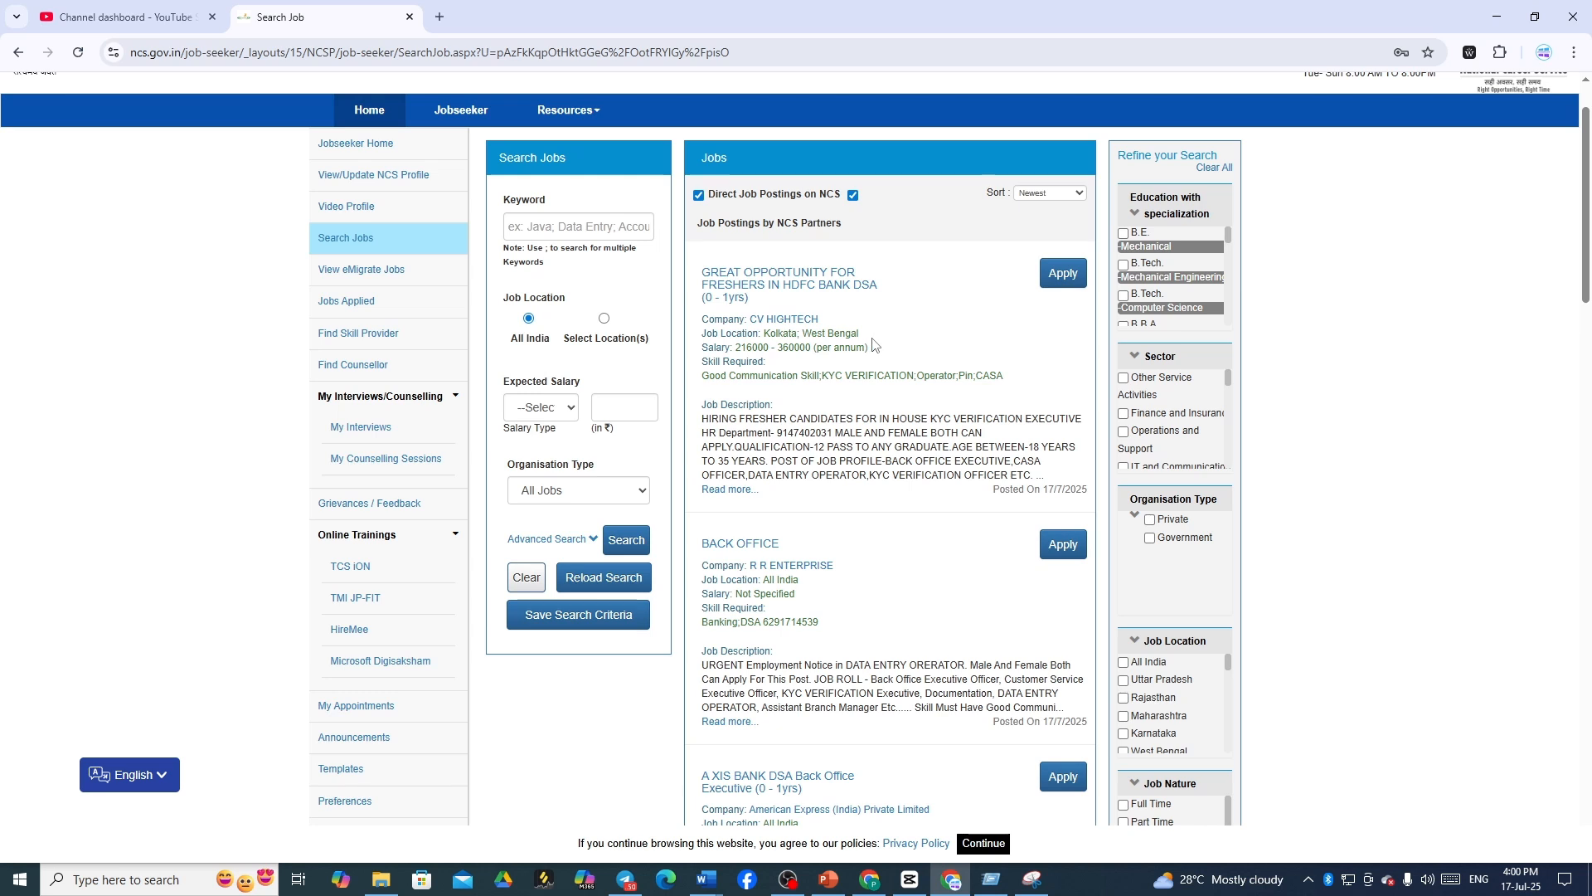
scroll(867, 464, down, 2)
scroll(867, 466, down, 2)
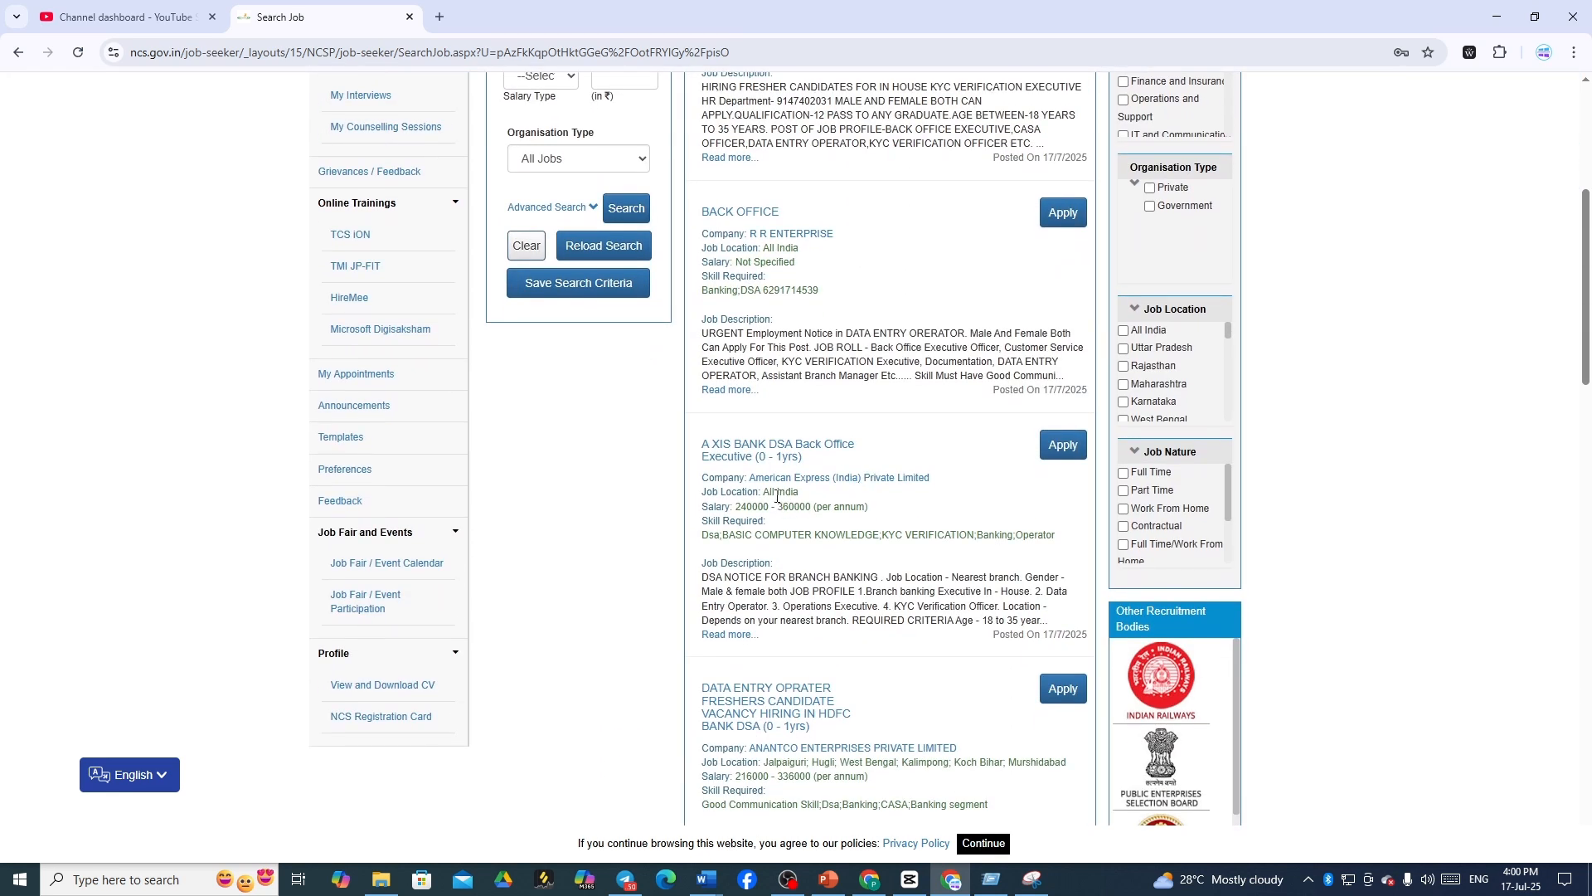
scroll(836, 520, down, 1)
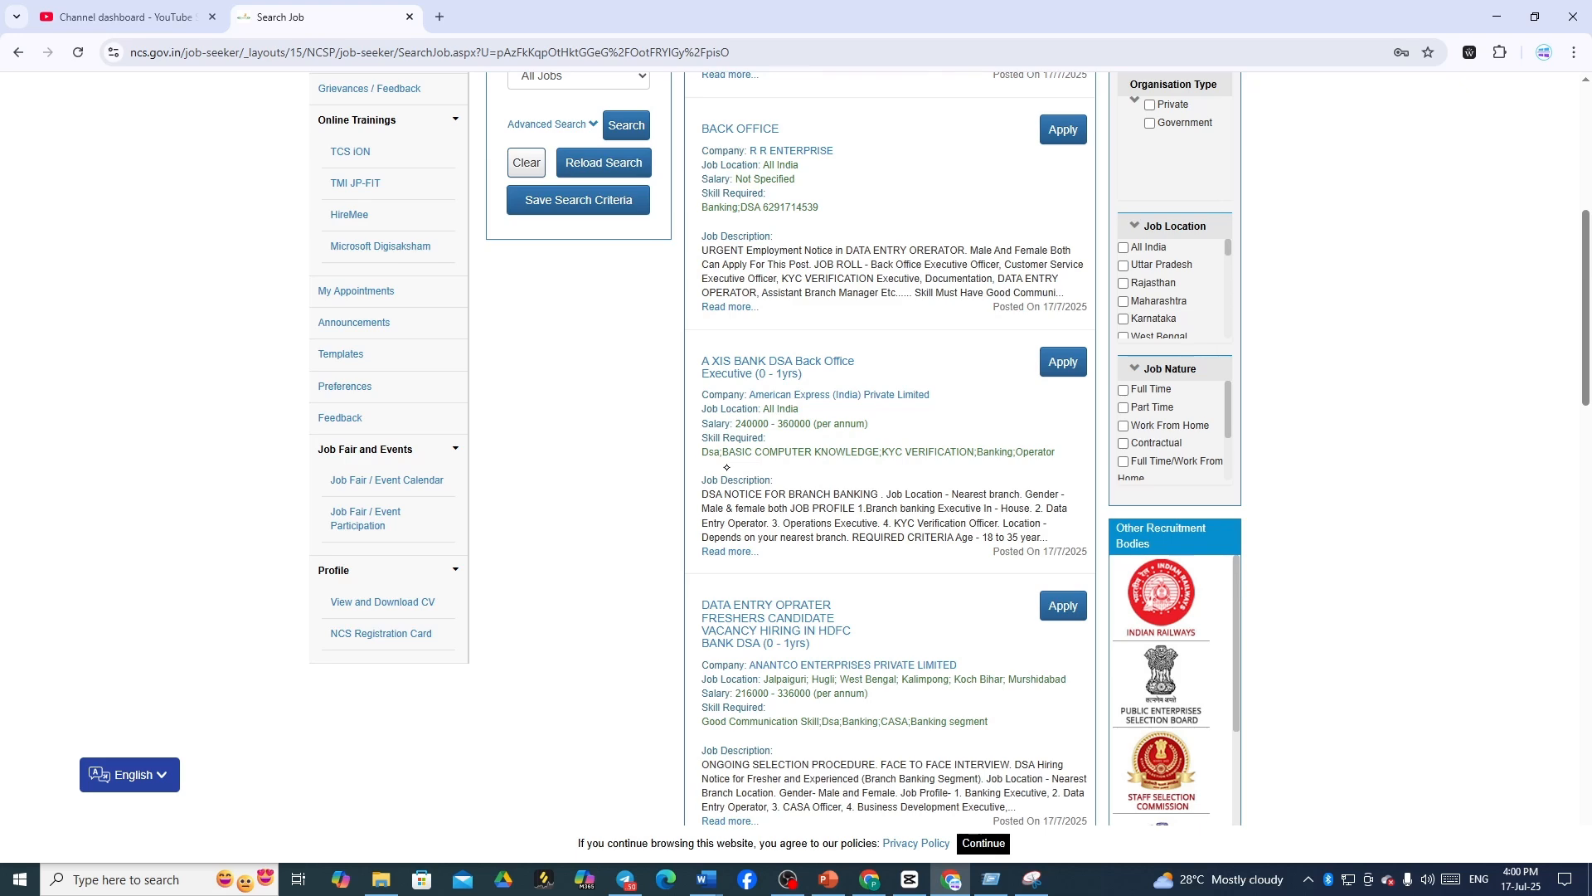
scroll(886, 564, down, 4)
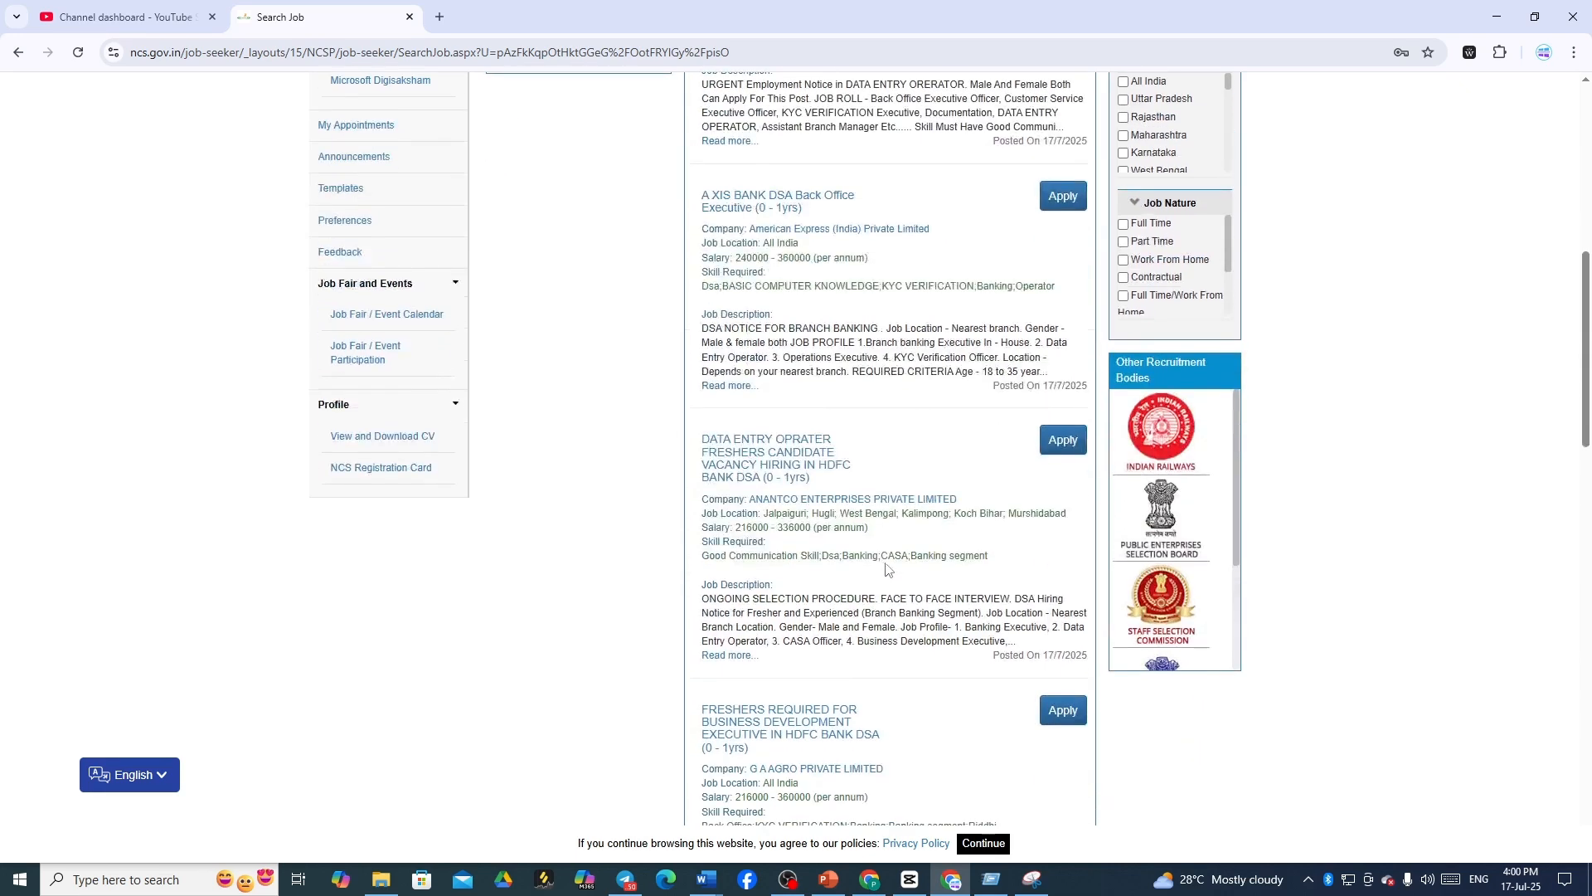
scroll(885, 567, down, 2)
scroll(888, 564, down, 2)
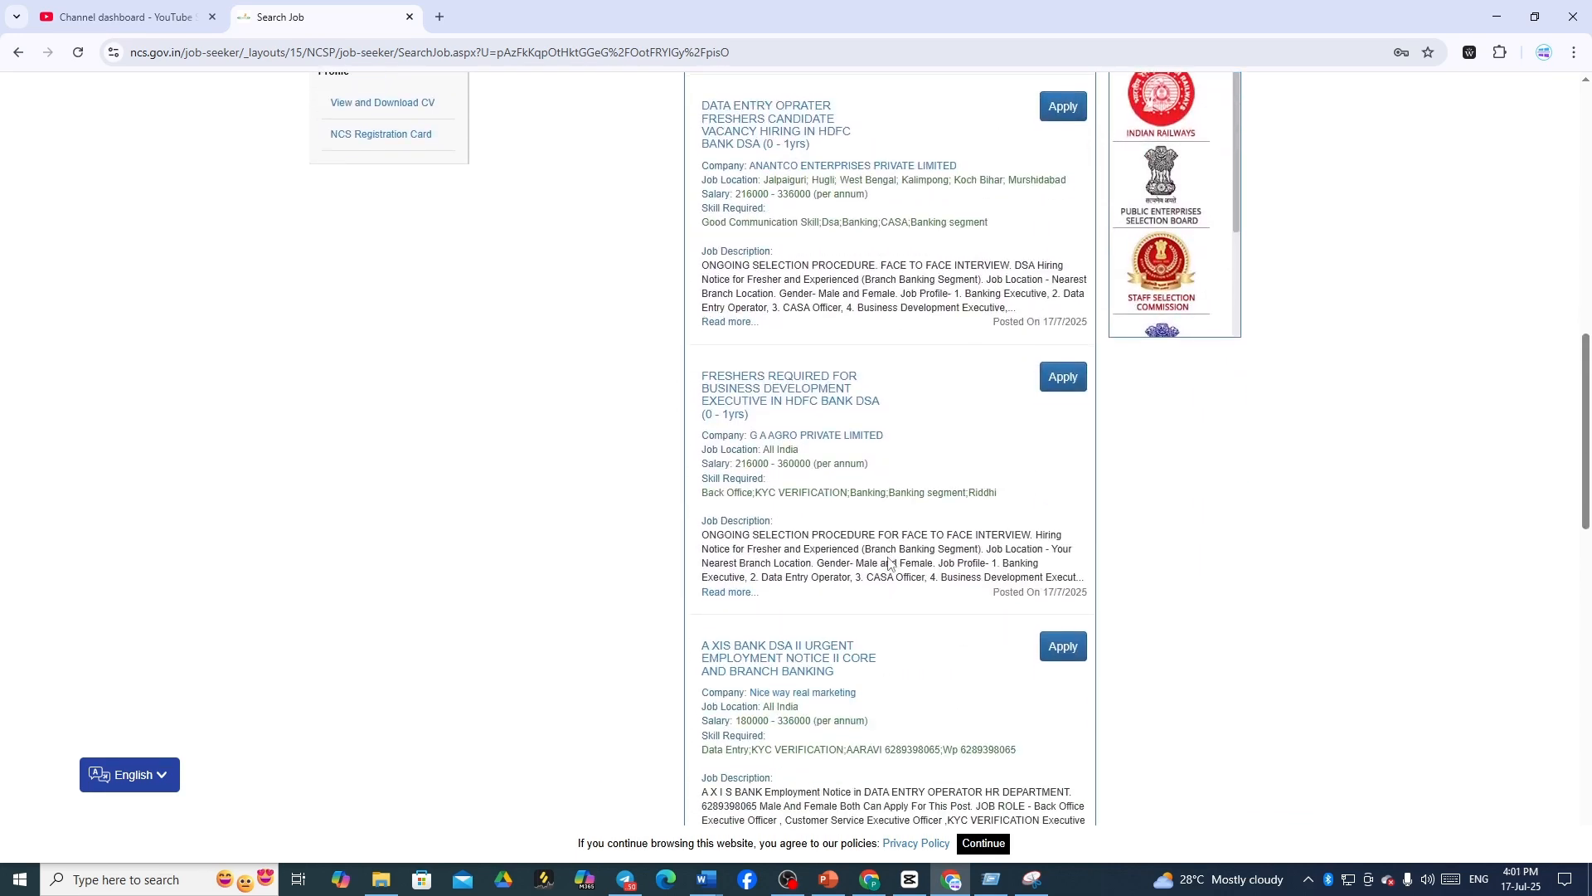
scroll(887, 563, up, 10)
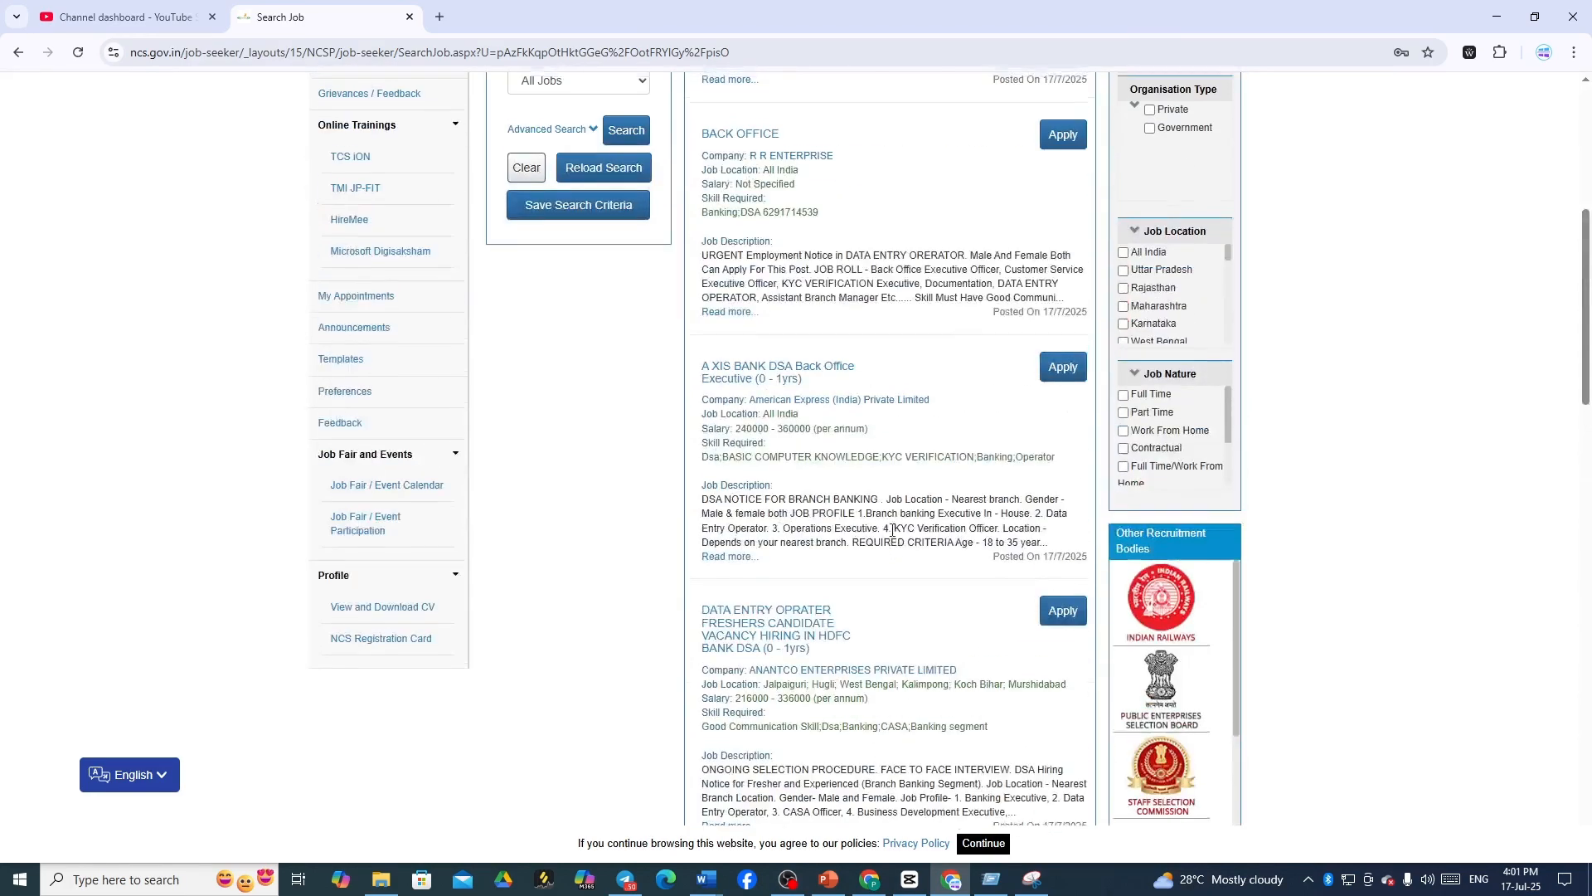
scroll(891, 527, up, 3)
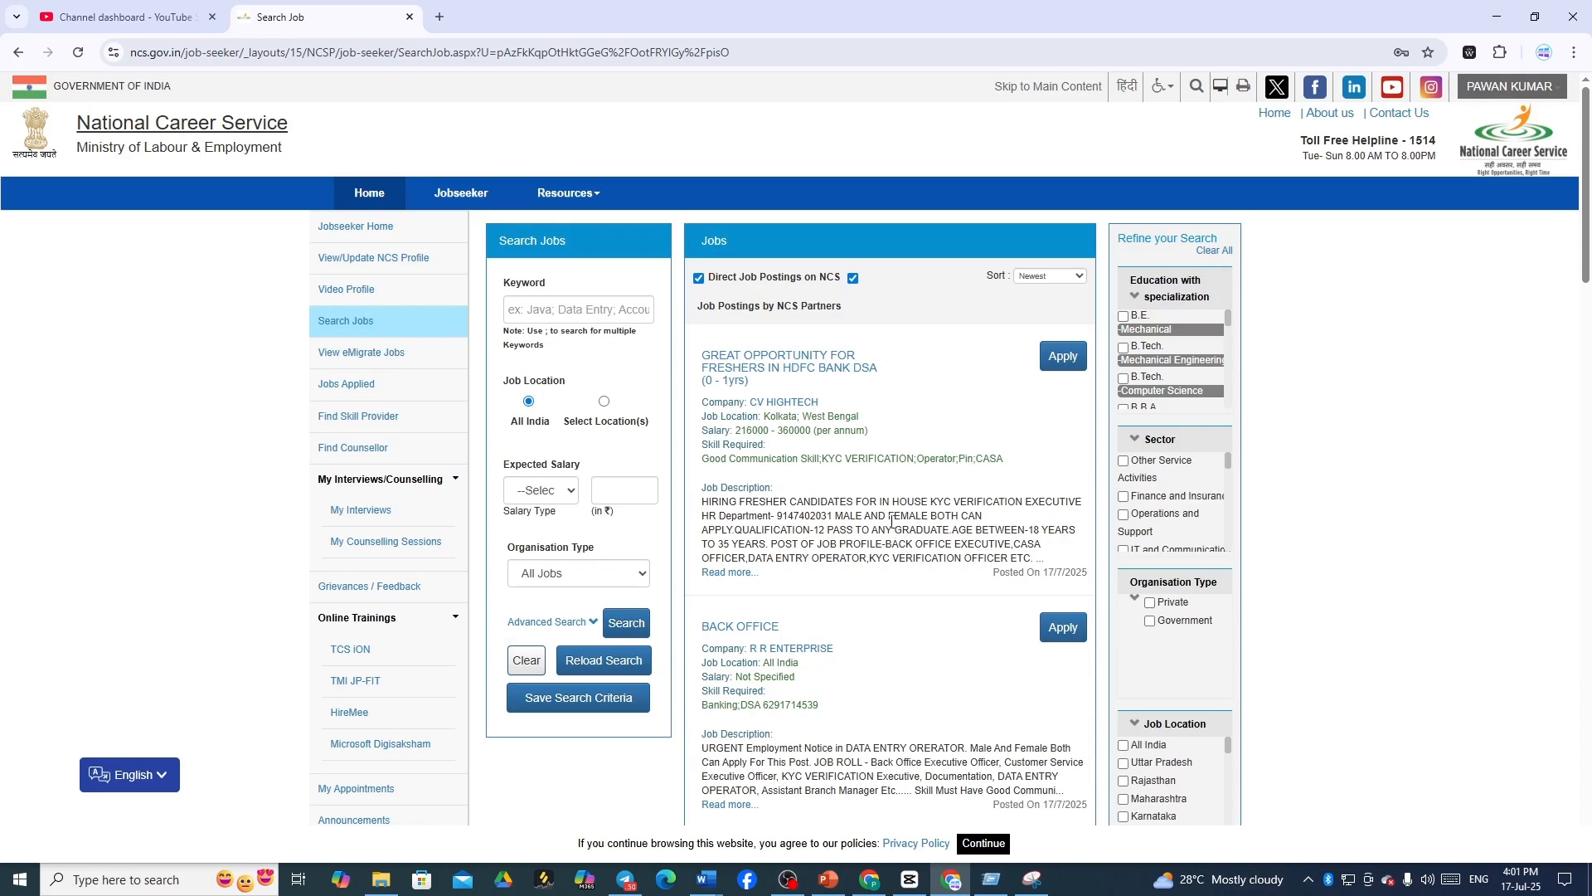
scroll(891, 522, down, 1)
scroll(891, 522, down, 3)
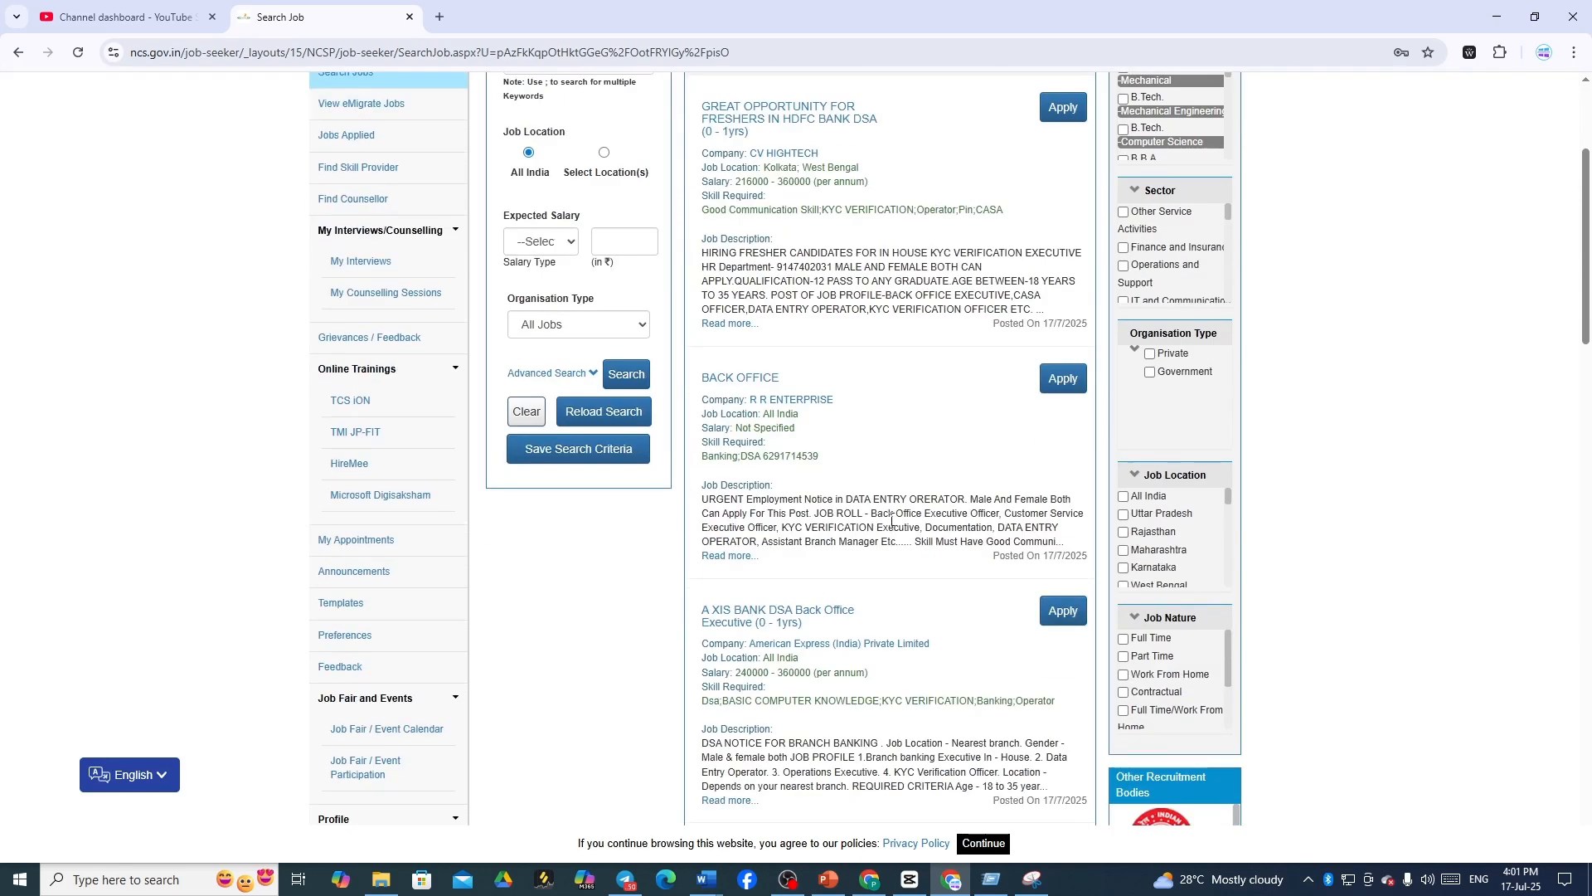
scroll(892, 518, up, 3)
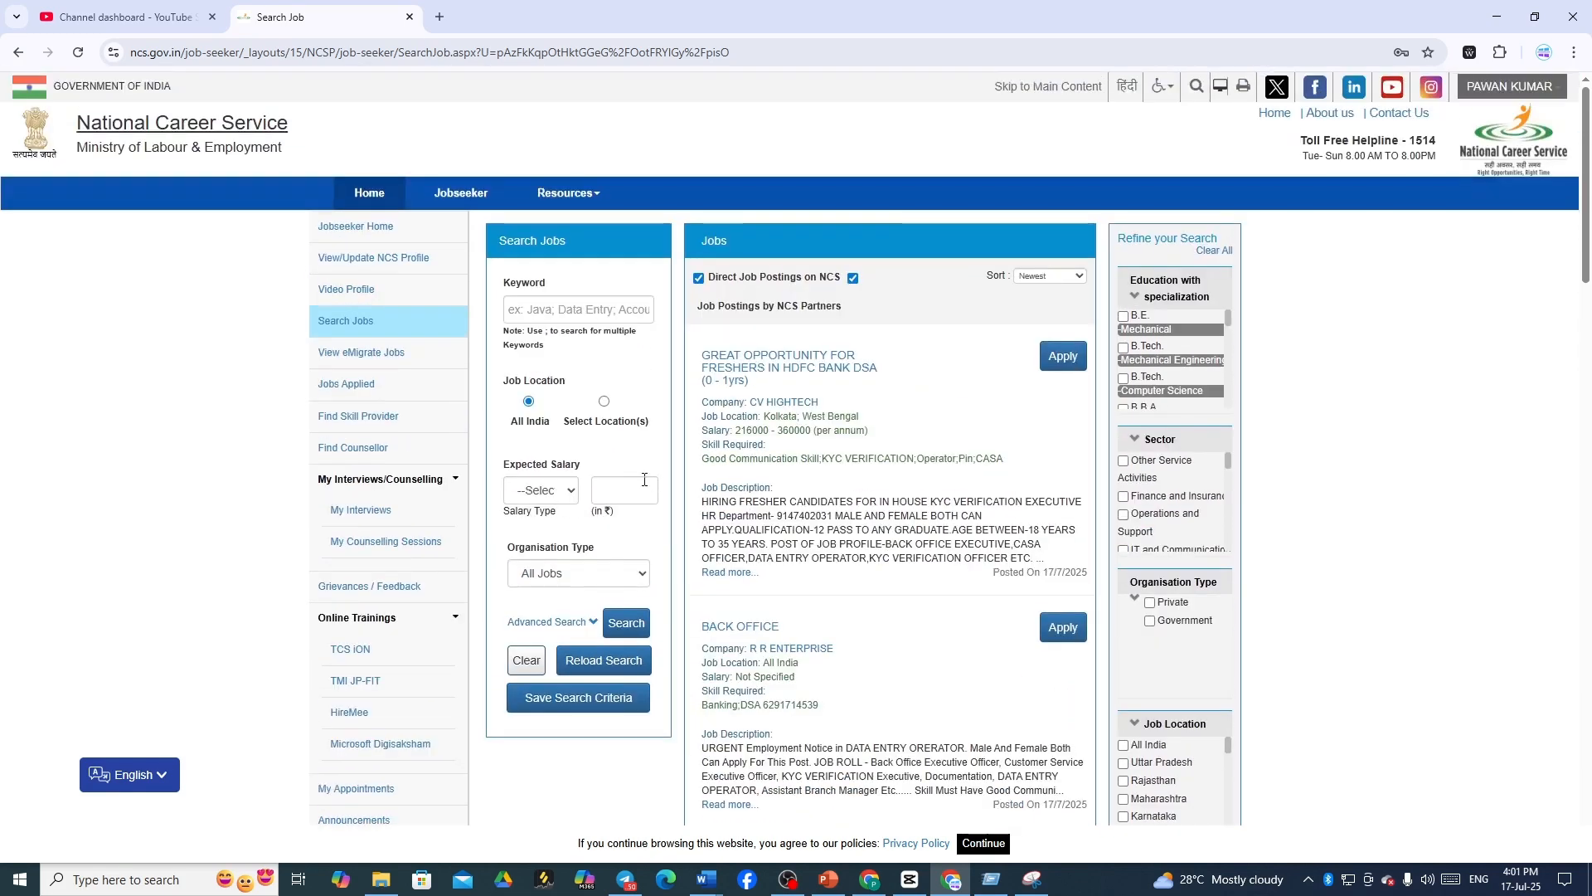
click(605, 573)
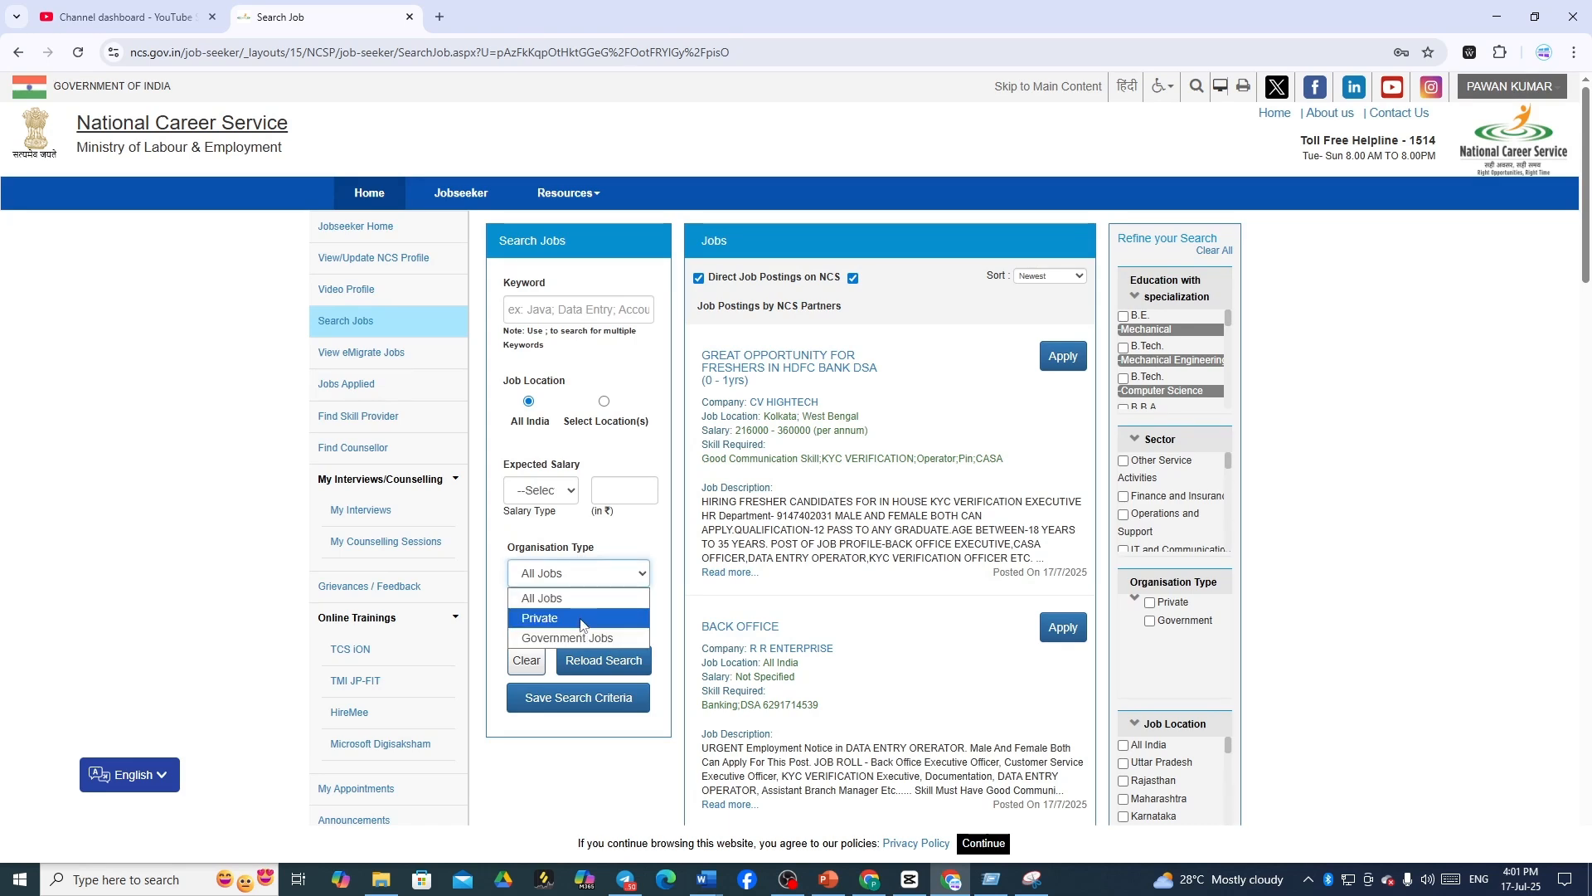
click(568, 494)
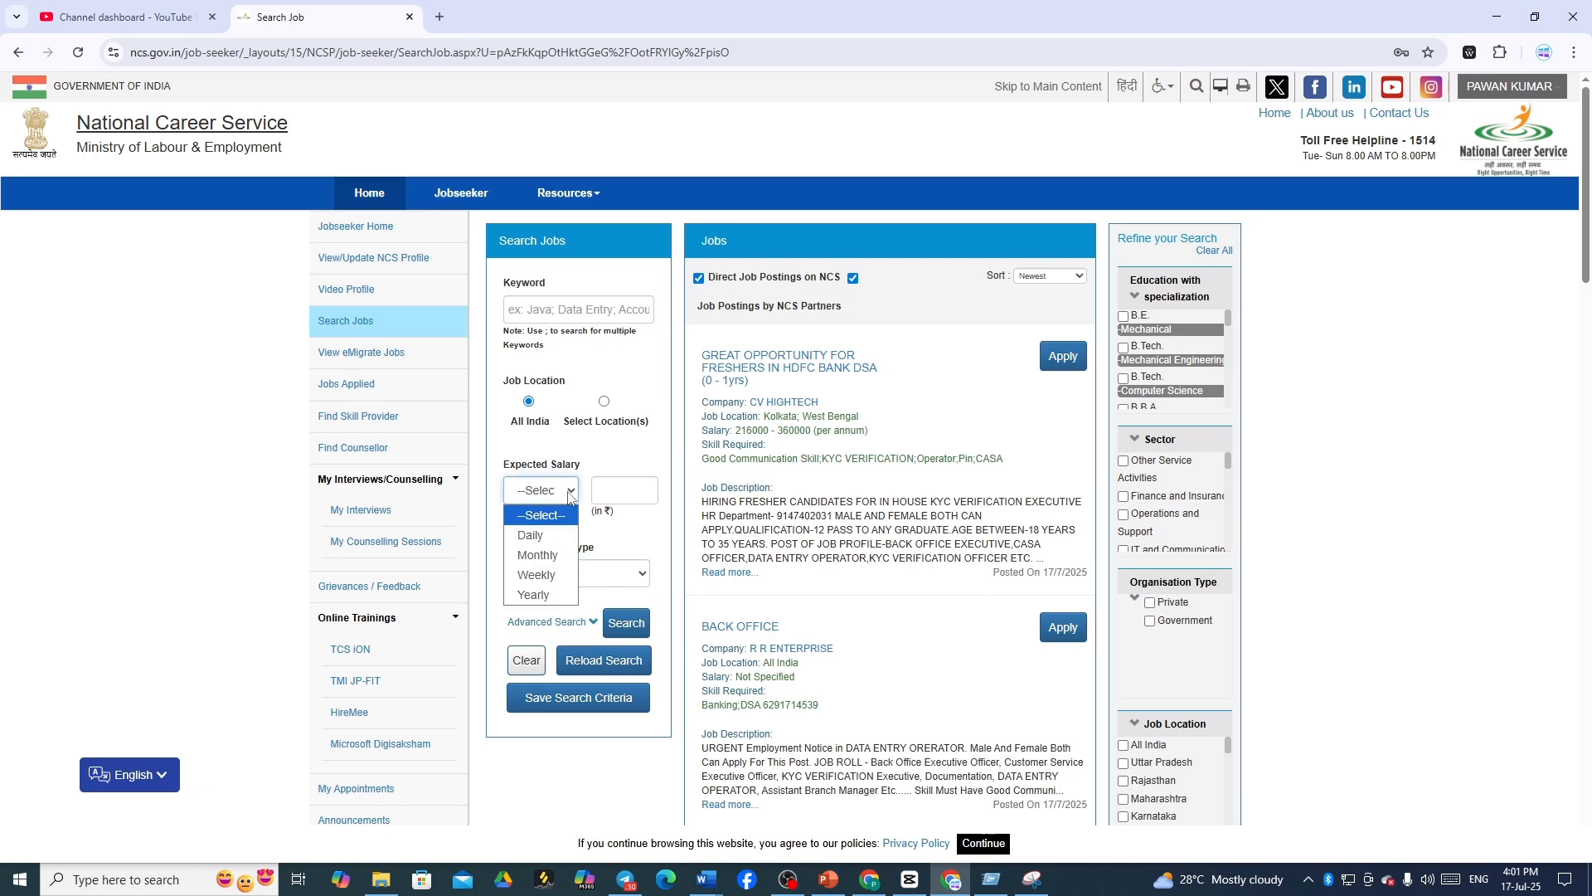
click(569, 496)
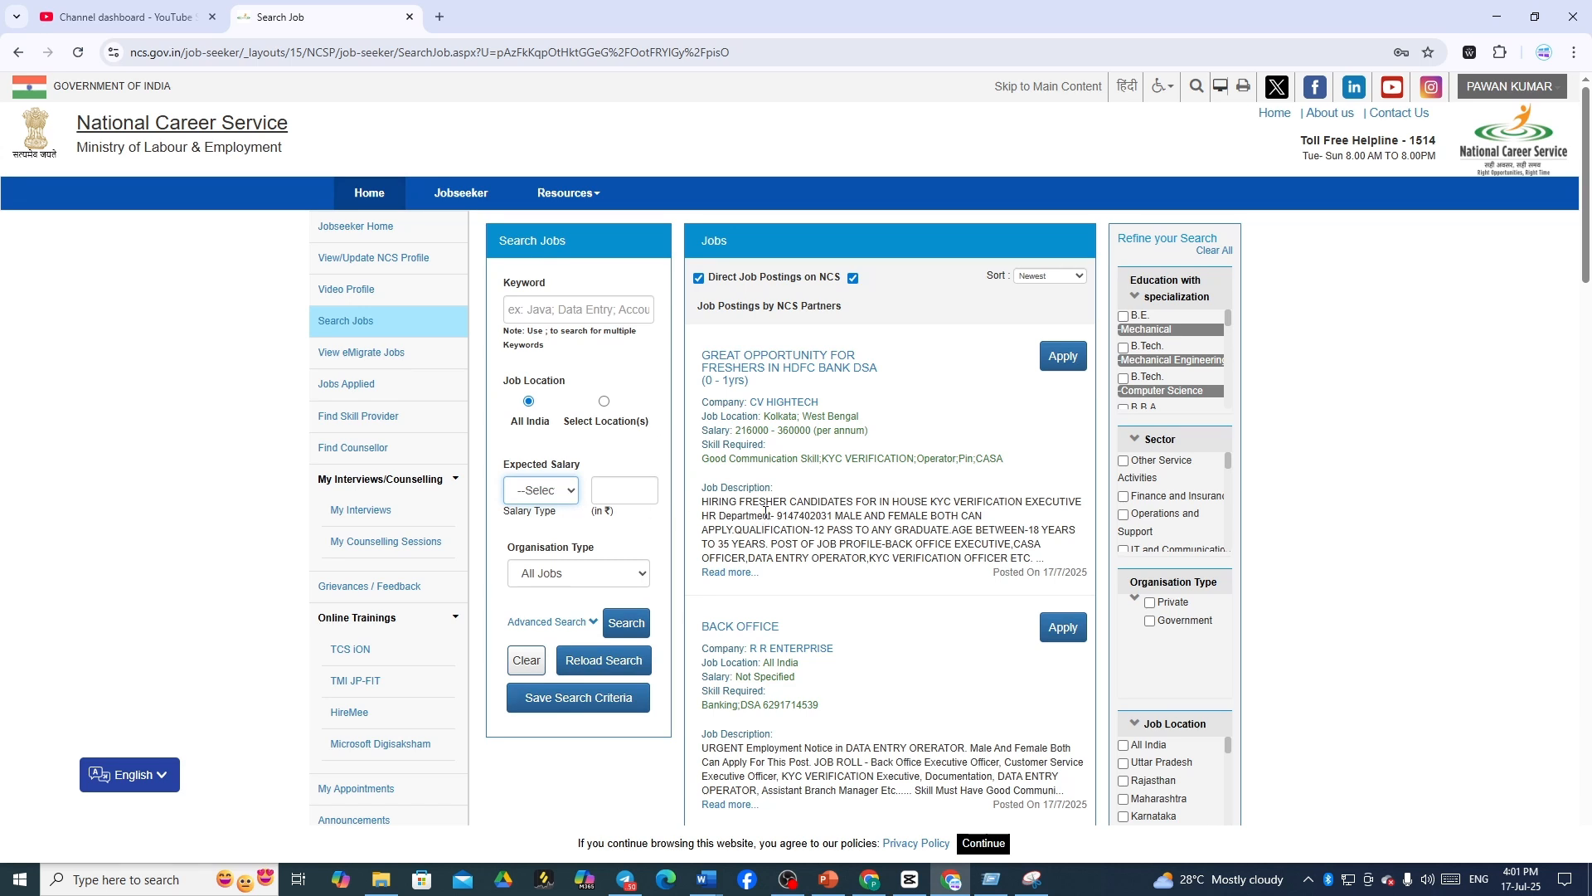
scroll(764, 514, down, 2)
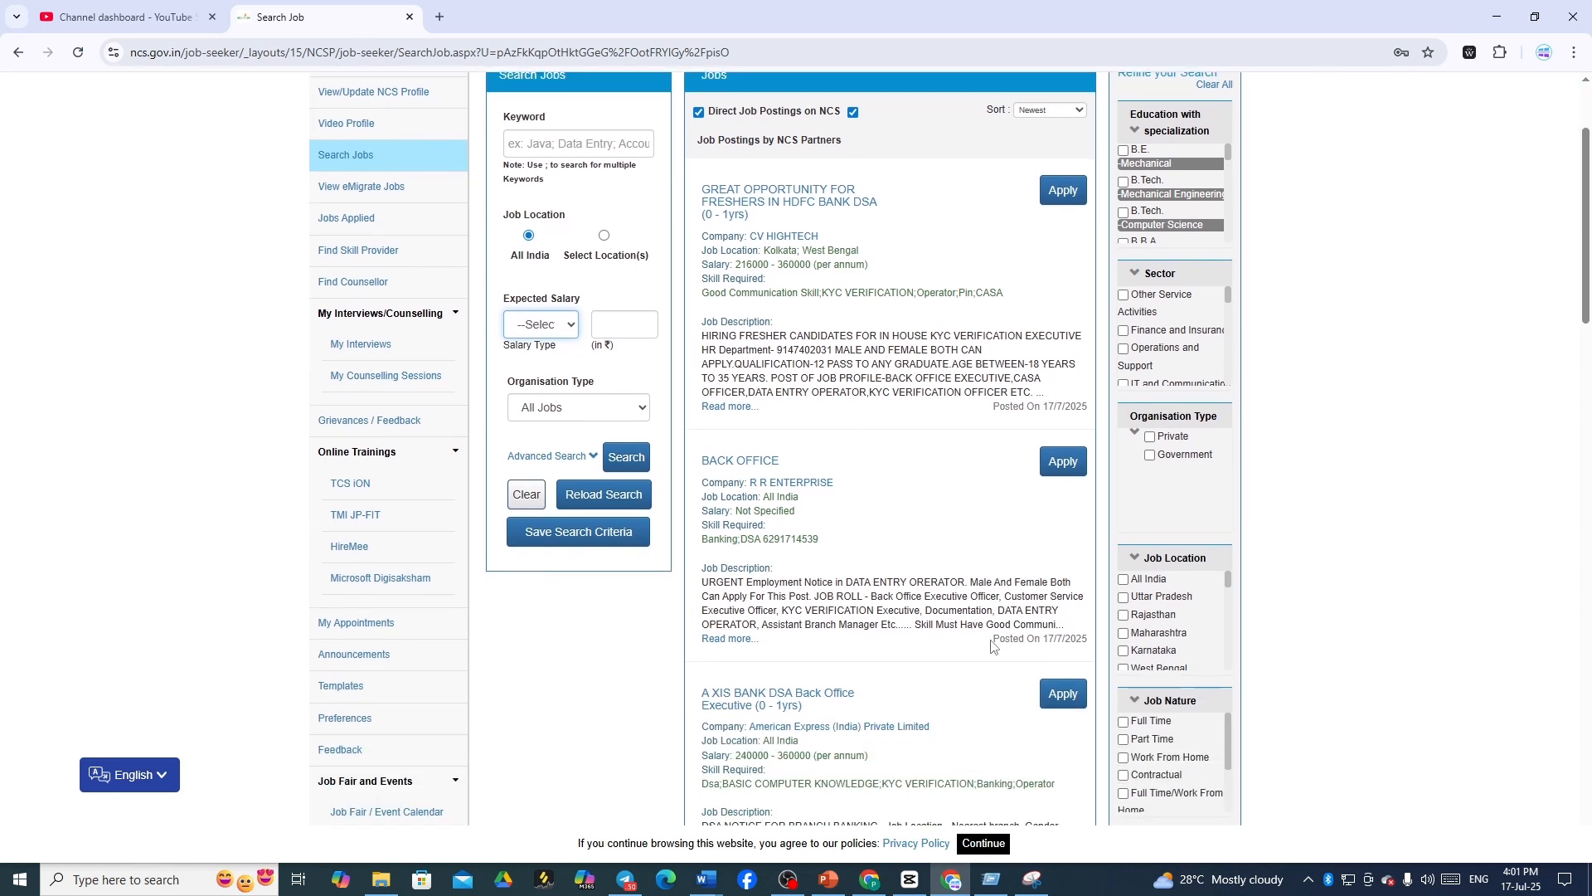
scroll(1001, 639, down, 1)
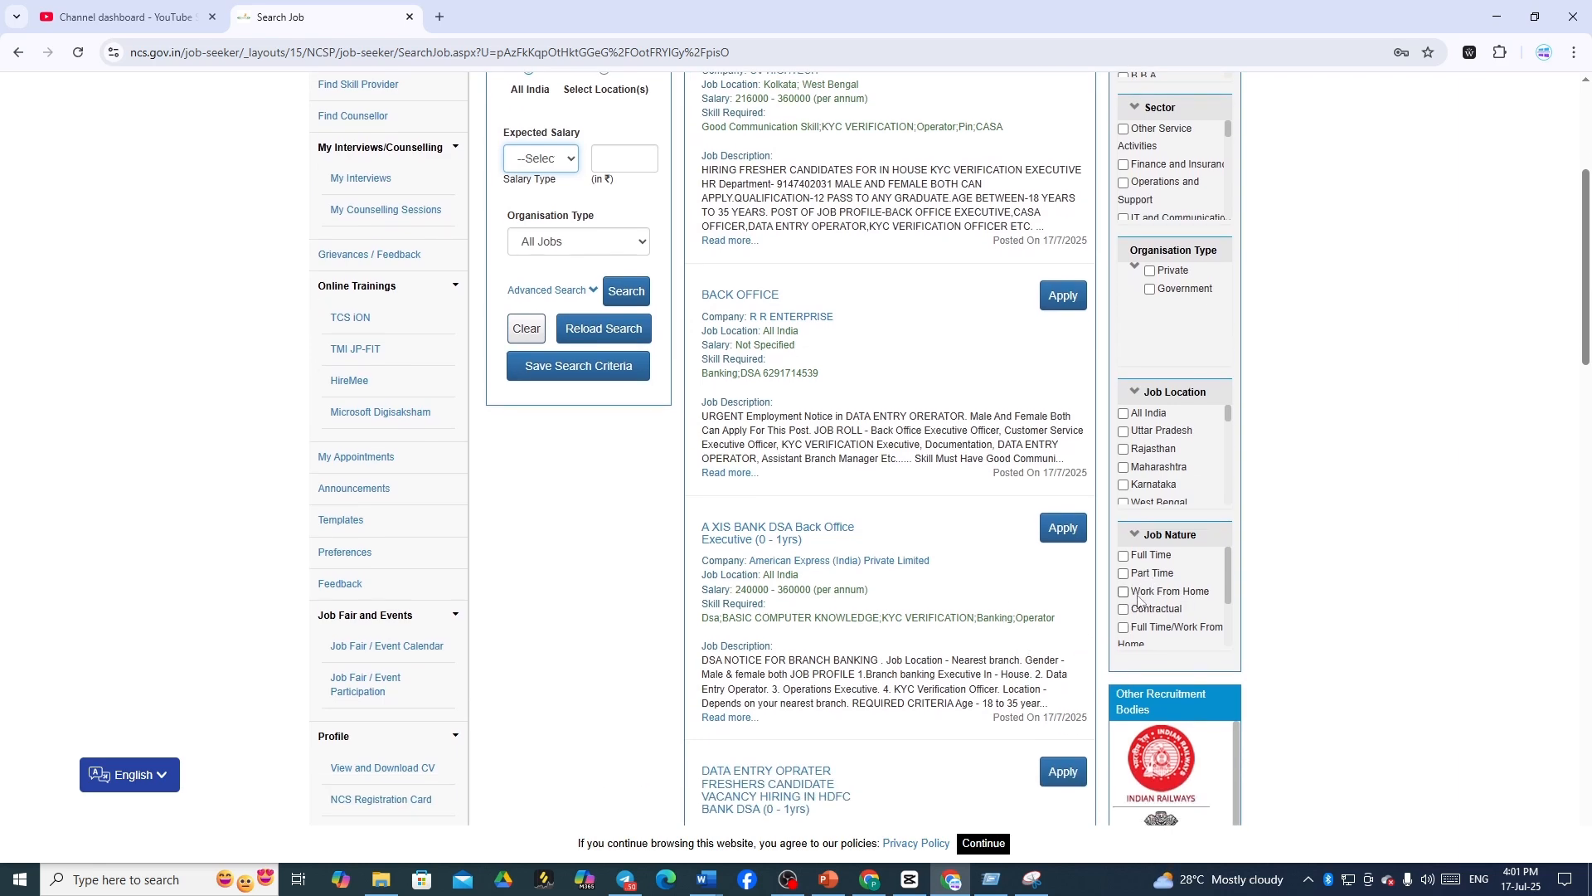
- Filter job results by Job Nature to Work From Home and scroll the filtered postings
click(1123, 591)
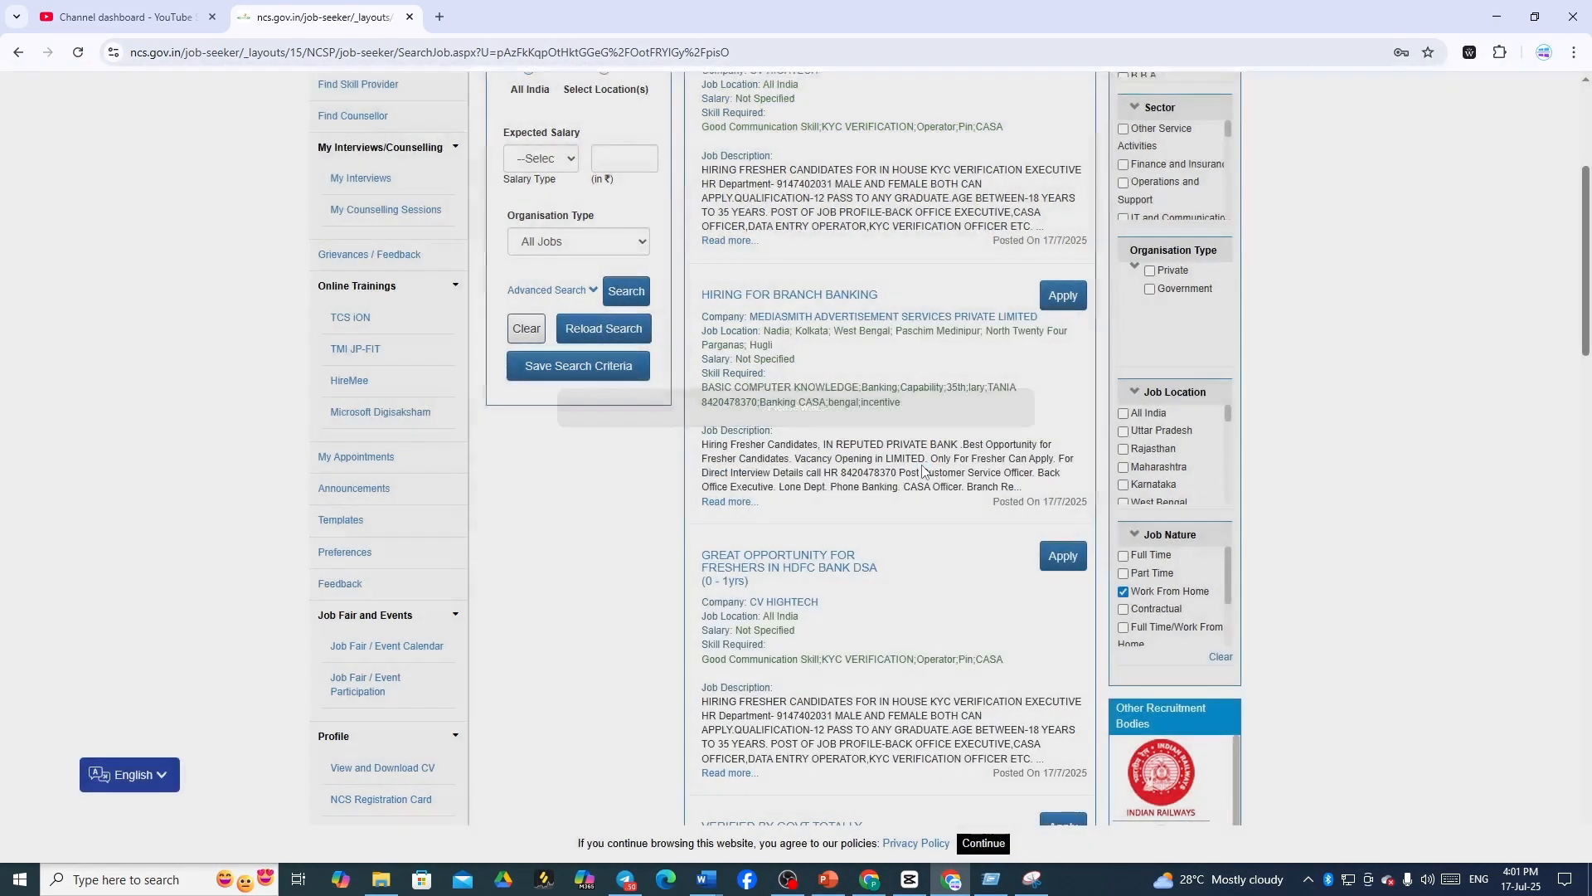
scroll(885, 424, up, 3)
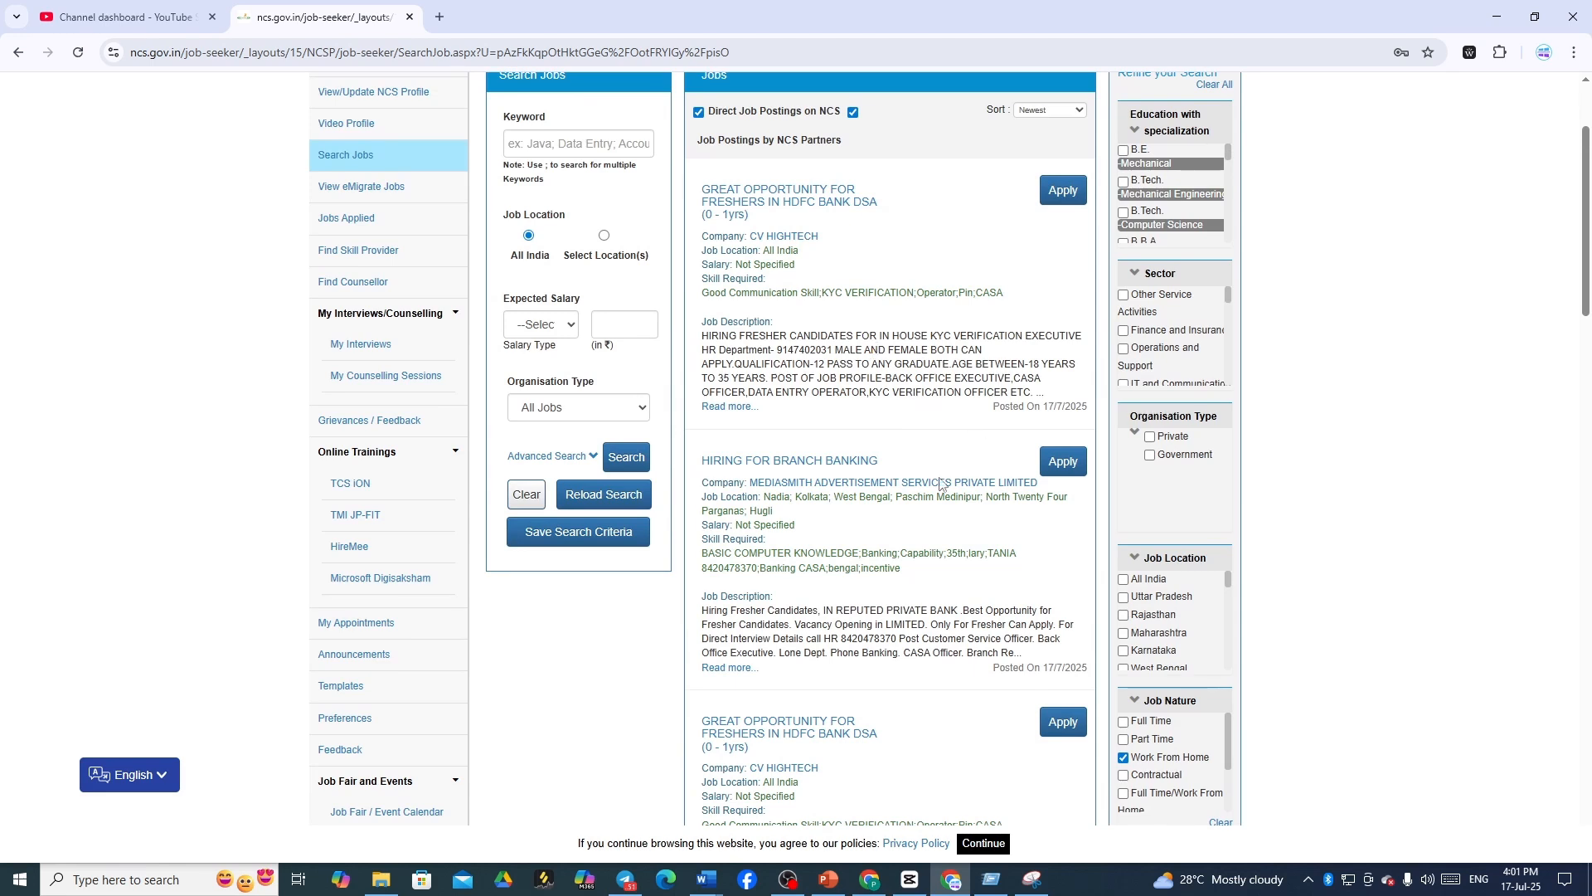
scroll(941, 487, down, 1)
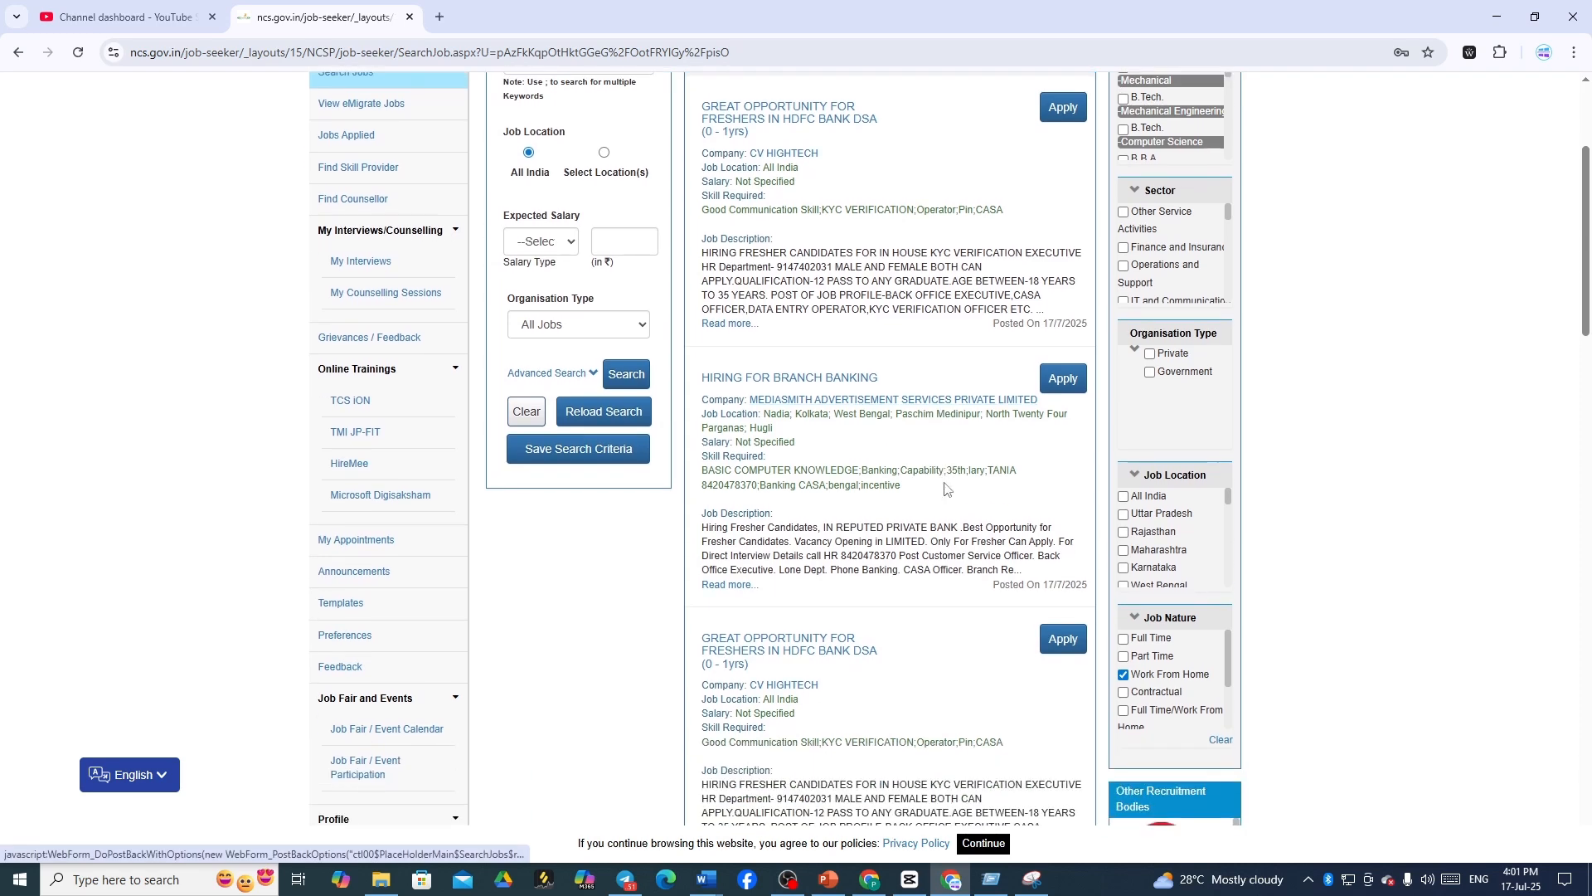
scroll(945, 488, down, 5)
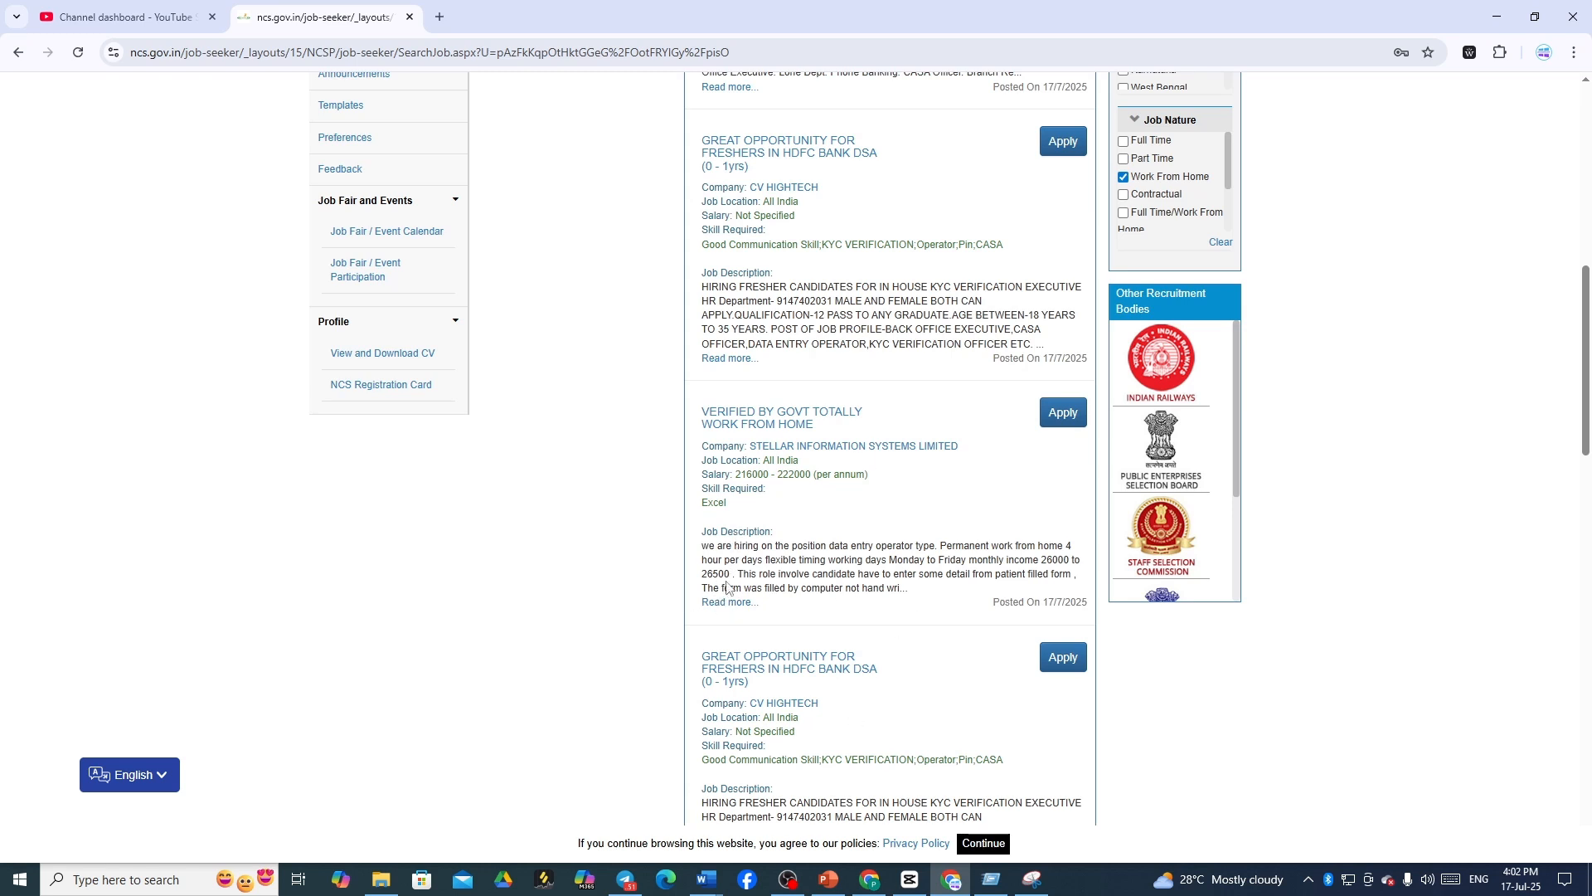
- Open the Stellar work-from-home job's details and scroll down to its contact details and footer
click(728, 602)
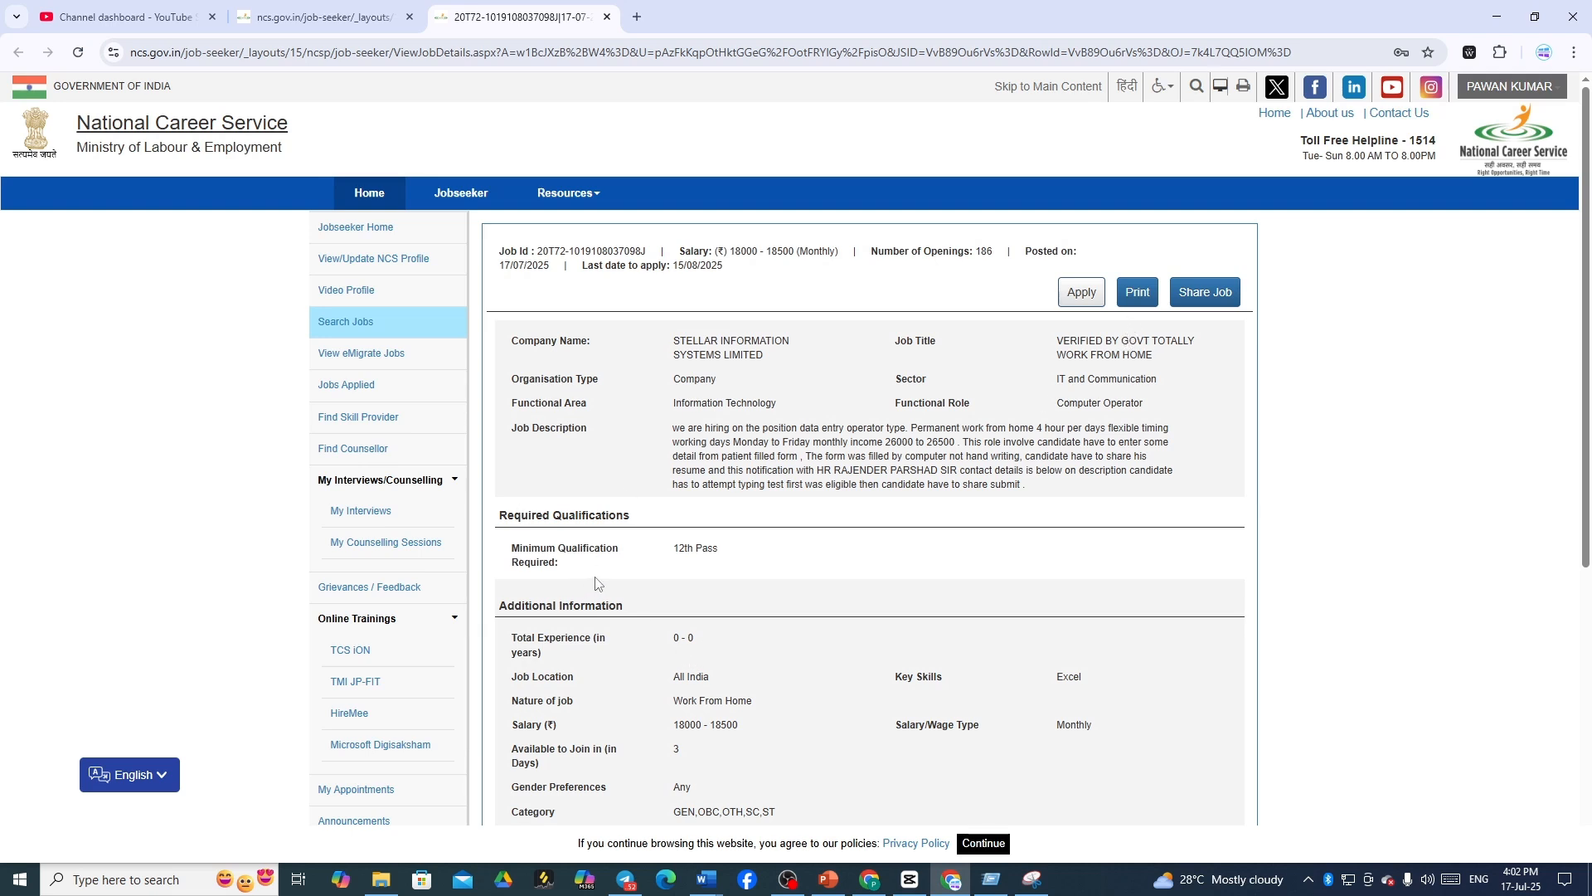
scroll(701, 567, down, 2)
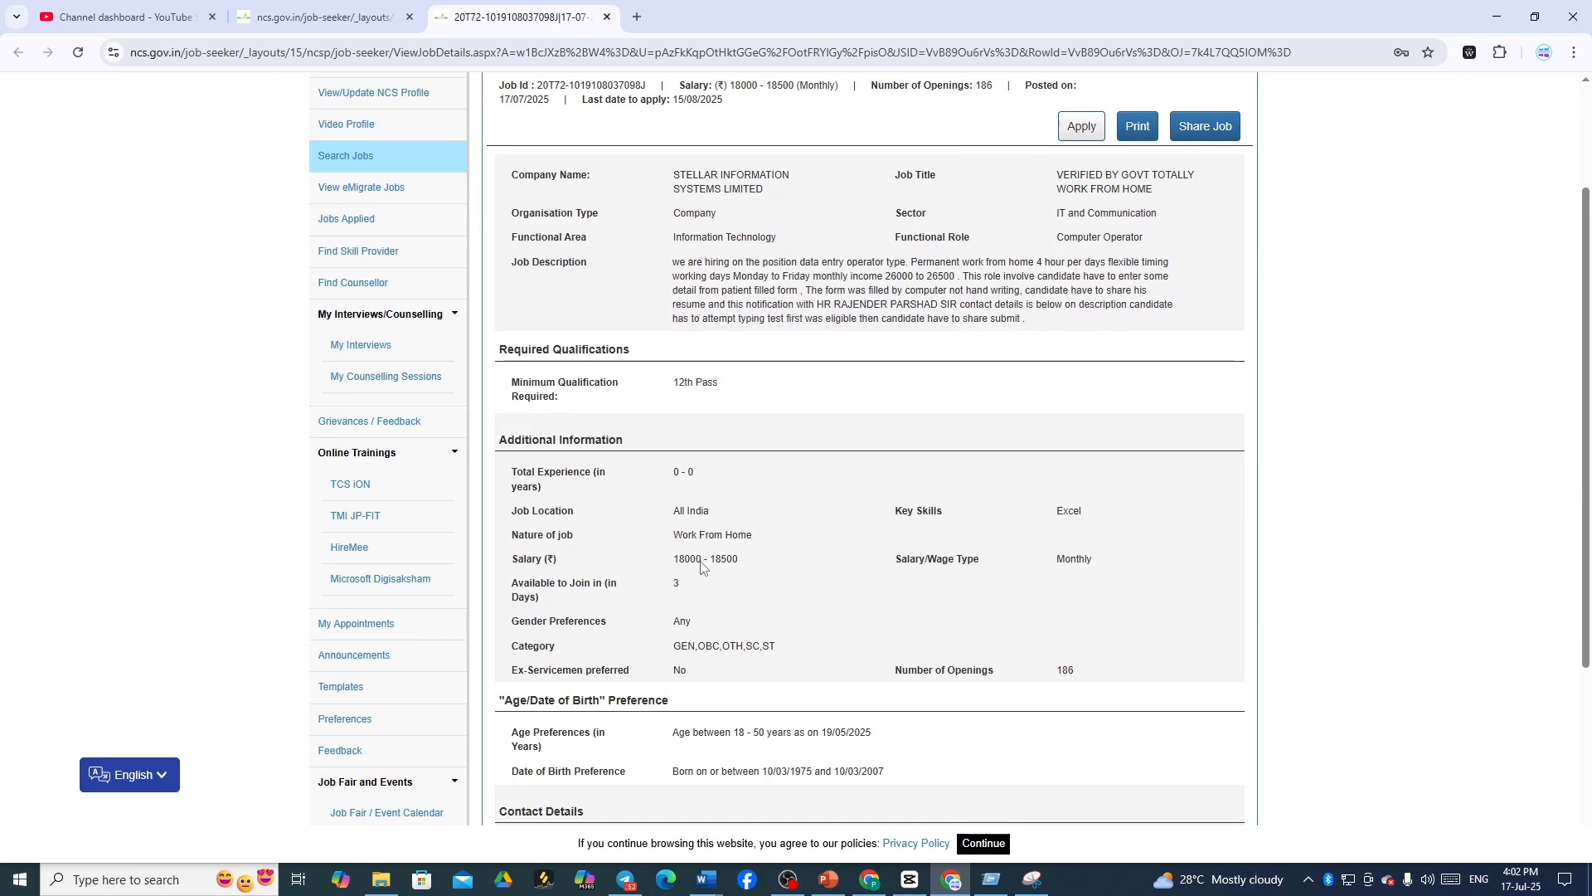
scroll(700, 567, down, 1)
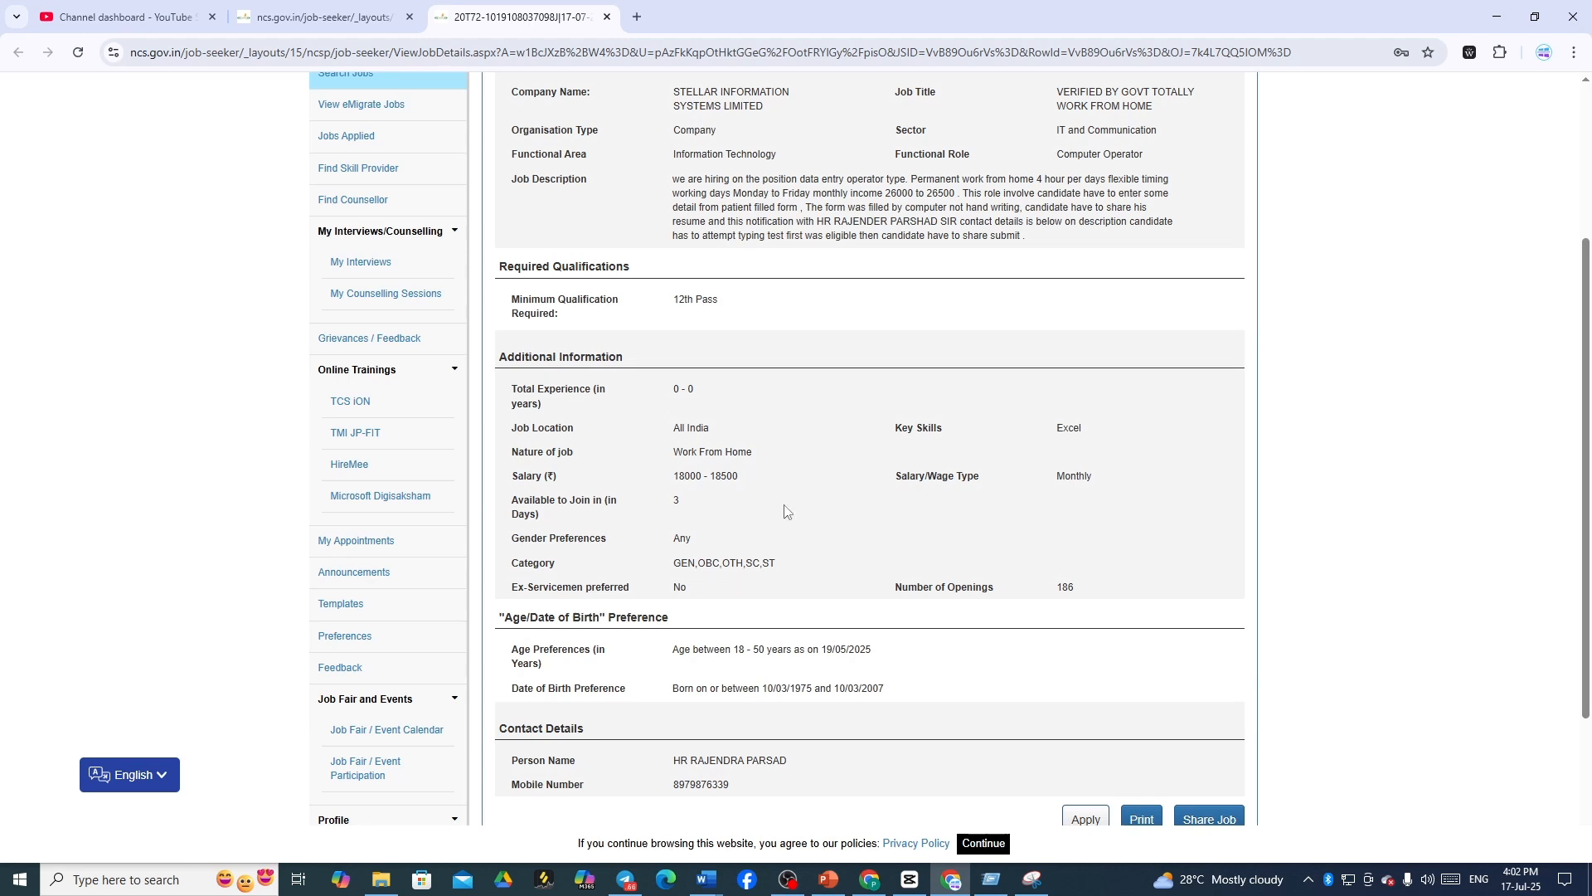
scroll(772, 519, down, 2)
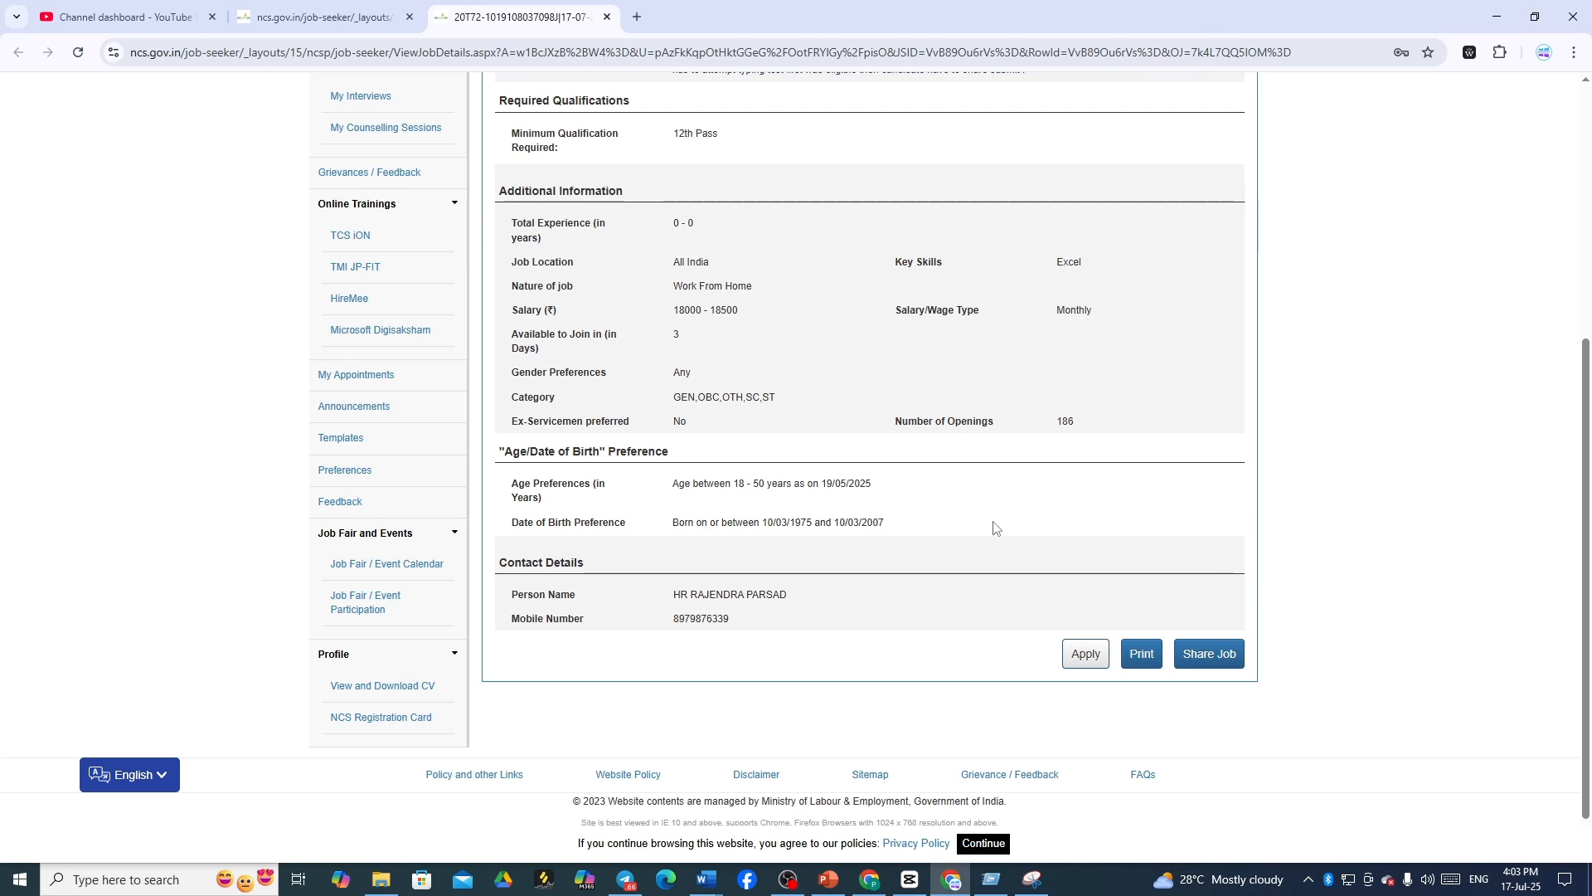
- Launch Epic Pen from the taskbar search and select its highlighter pen
click(135, 882)
text(E)
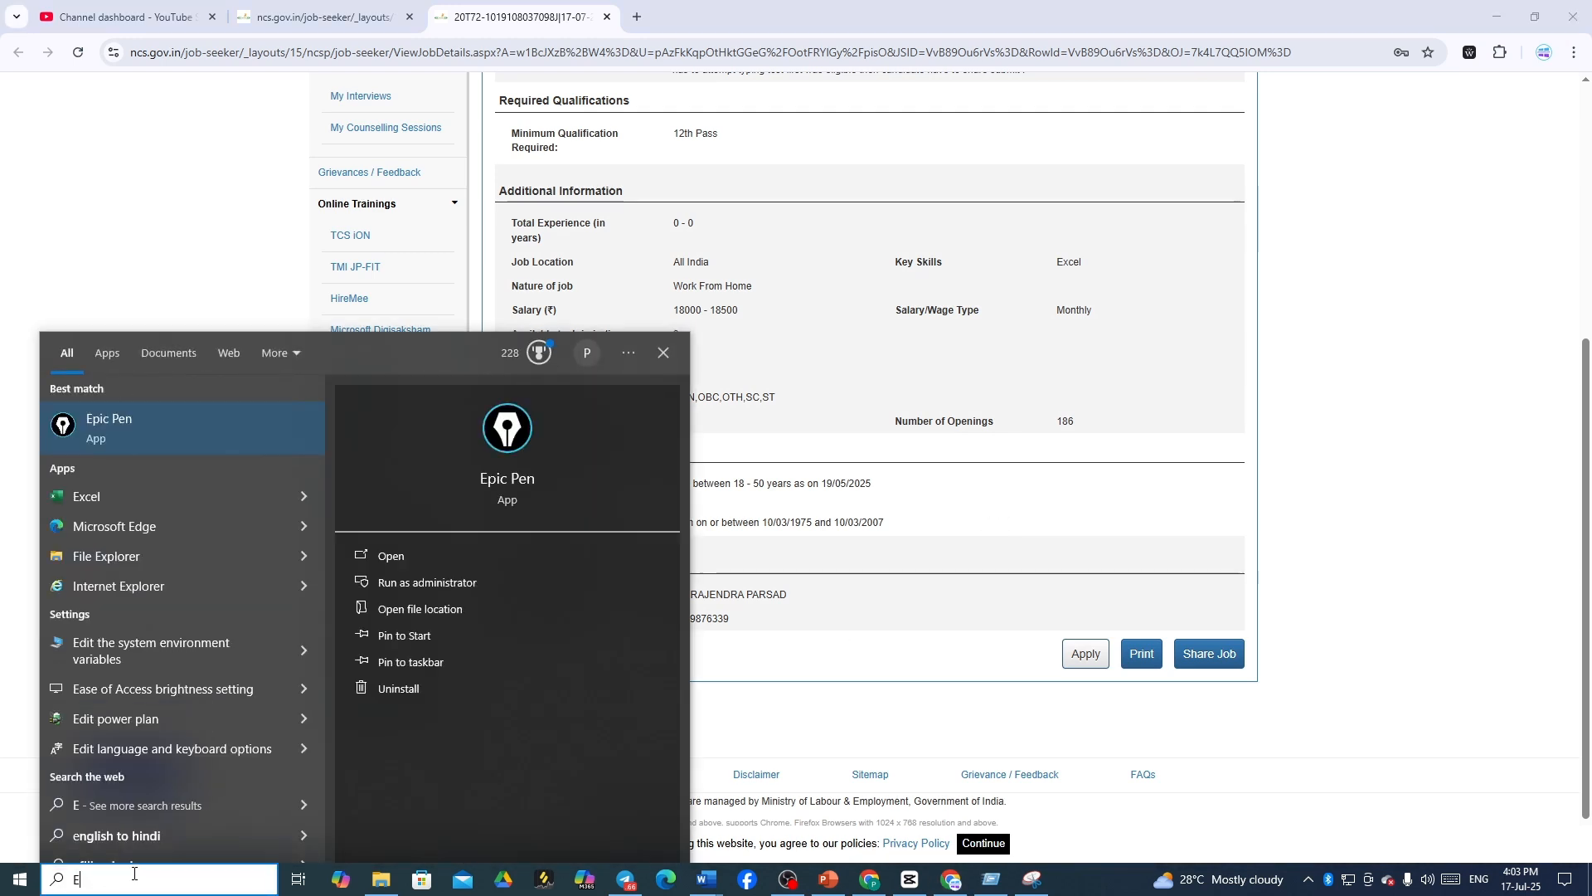
click(240, 454)
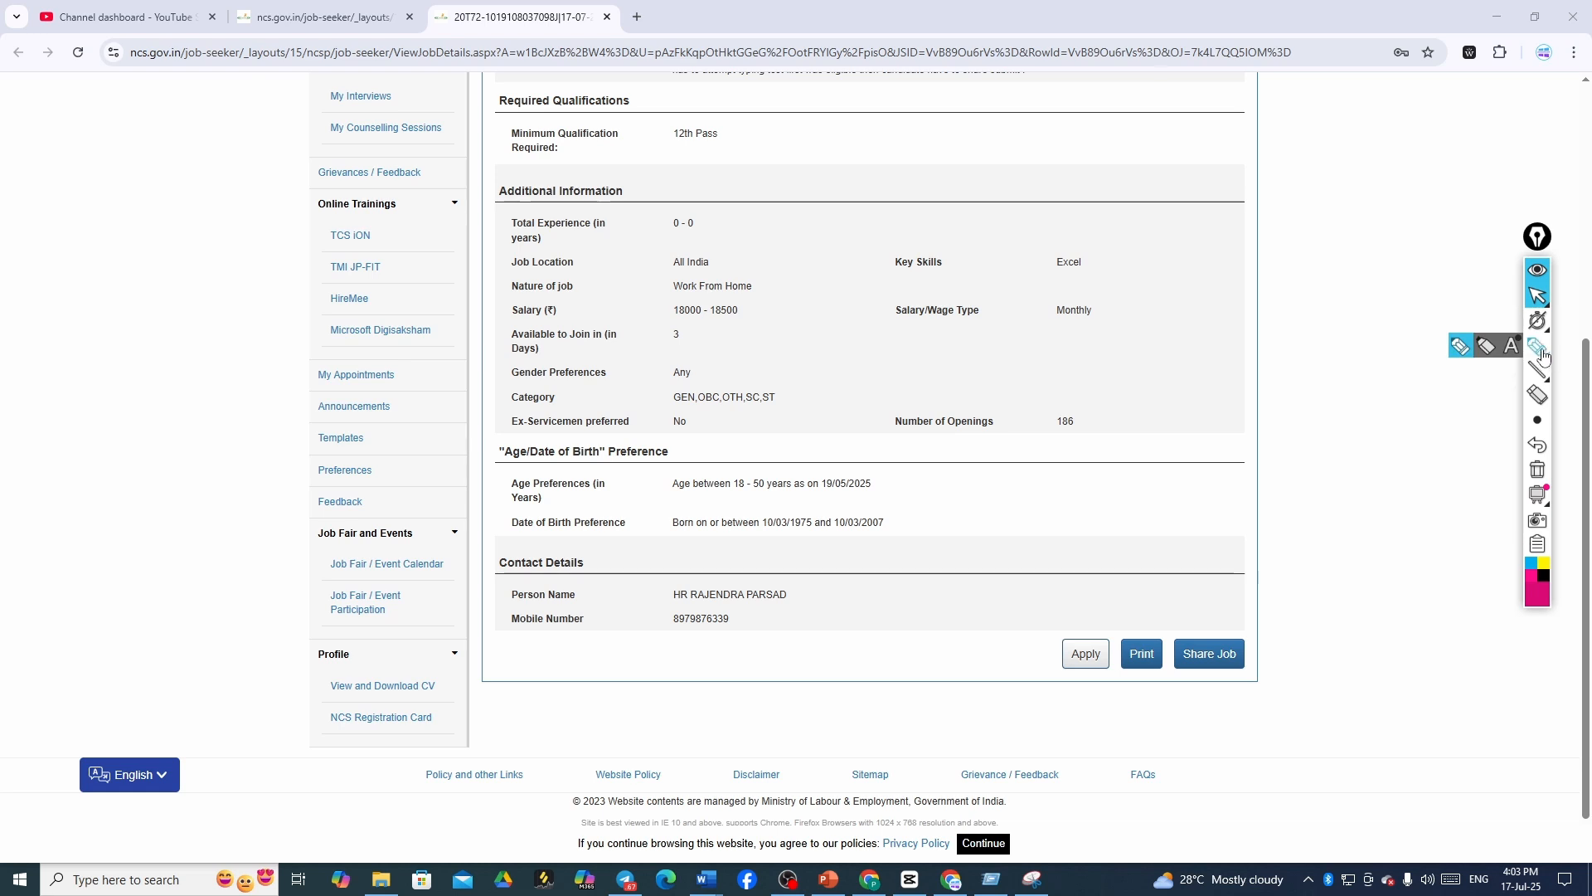
click(1541, 352)
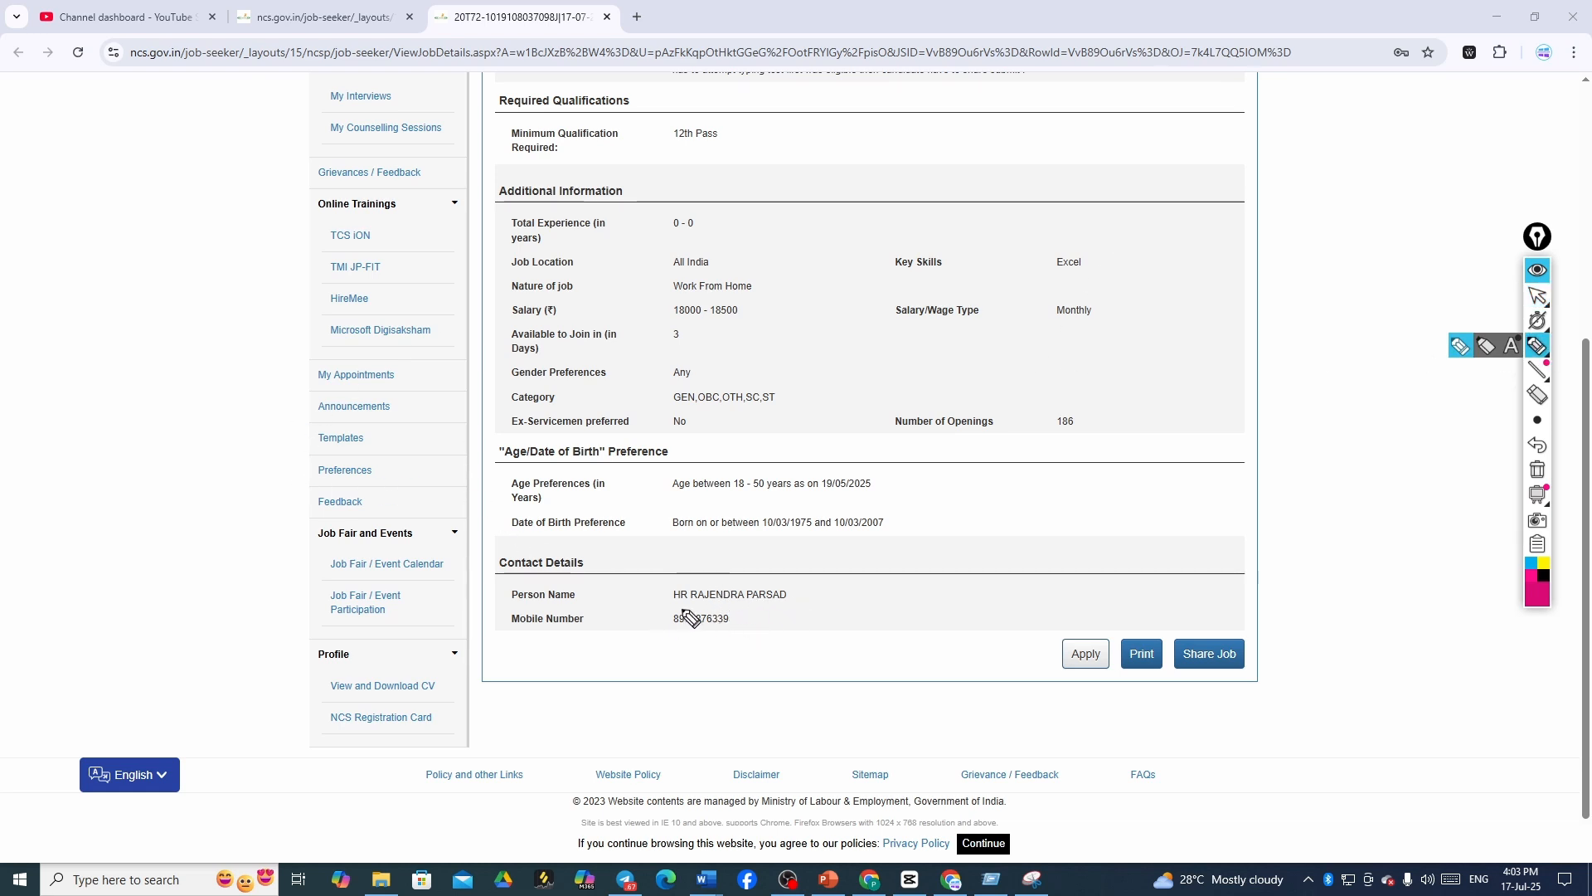
- Box the contact's mobile number, tick Apply, and write and circle 'Call' beside it
mouse_move(660, 603)
mouse_down()
mouse_move(668, 627)
mouse_move(746, 612)
mouse_up()
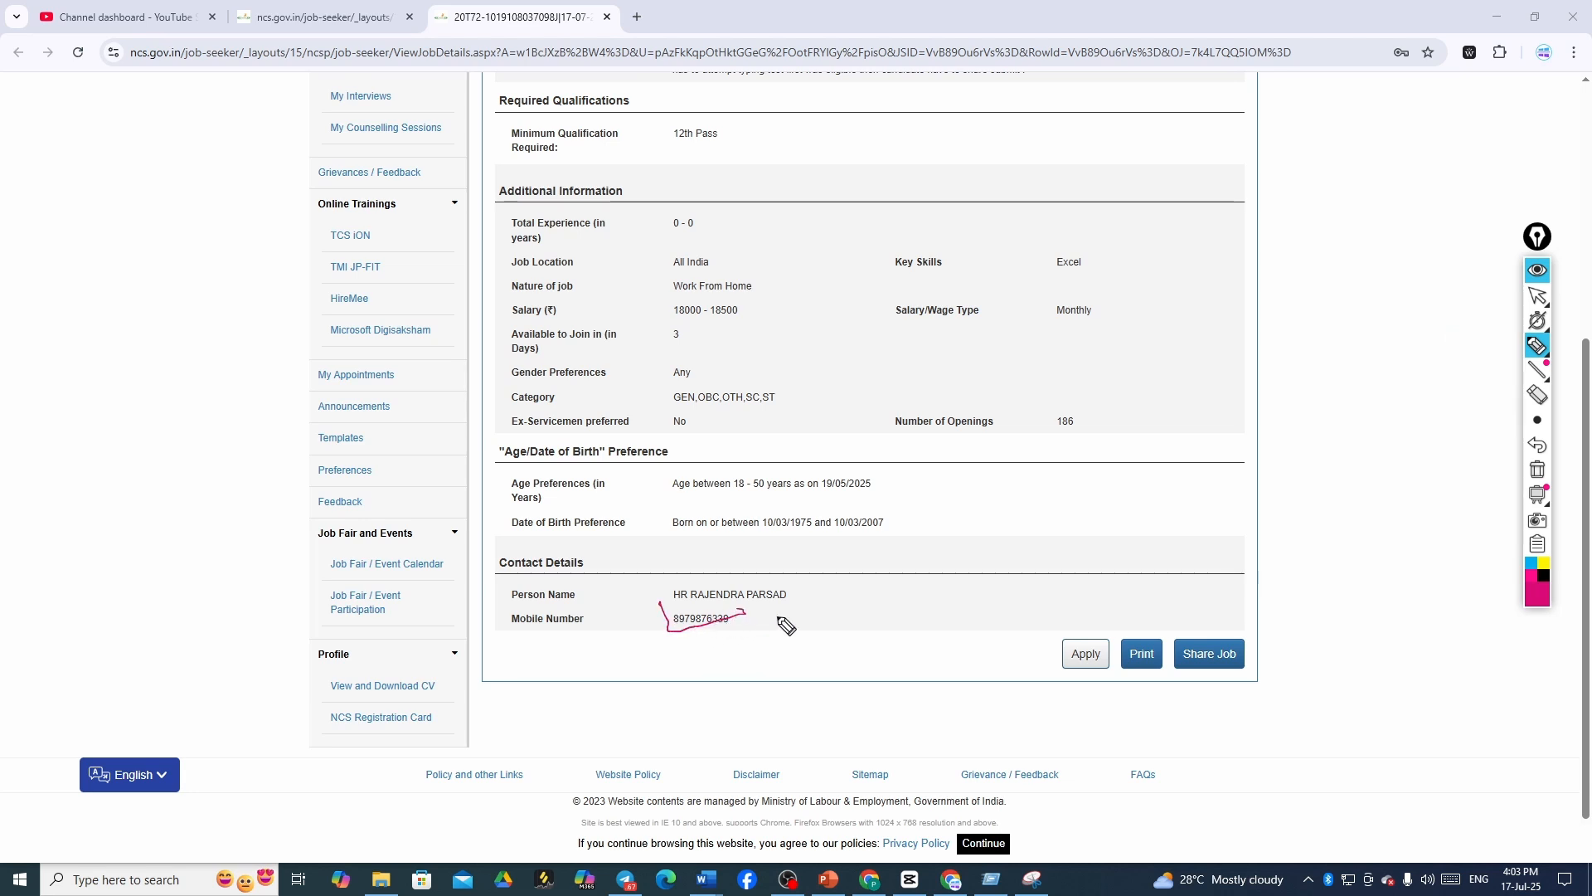
mouse_move(1017, 653)
mouse_down()
mouse_move(1035, 666)
mouse_move(1111, 624)
mouse_up()
mouse_move(739, 615)
mouse_down()
mouse_move(682, 612)
mouse_move(666, 632)
mouse_move(739, 632)
mouse_move(738, 614)
mouse_move(812, 628)
mouse_up()
drag(825, 578, 837, 618)
drag(797, 553, 808, 554)
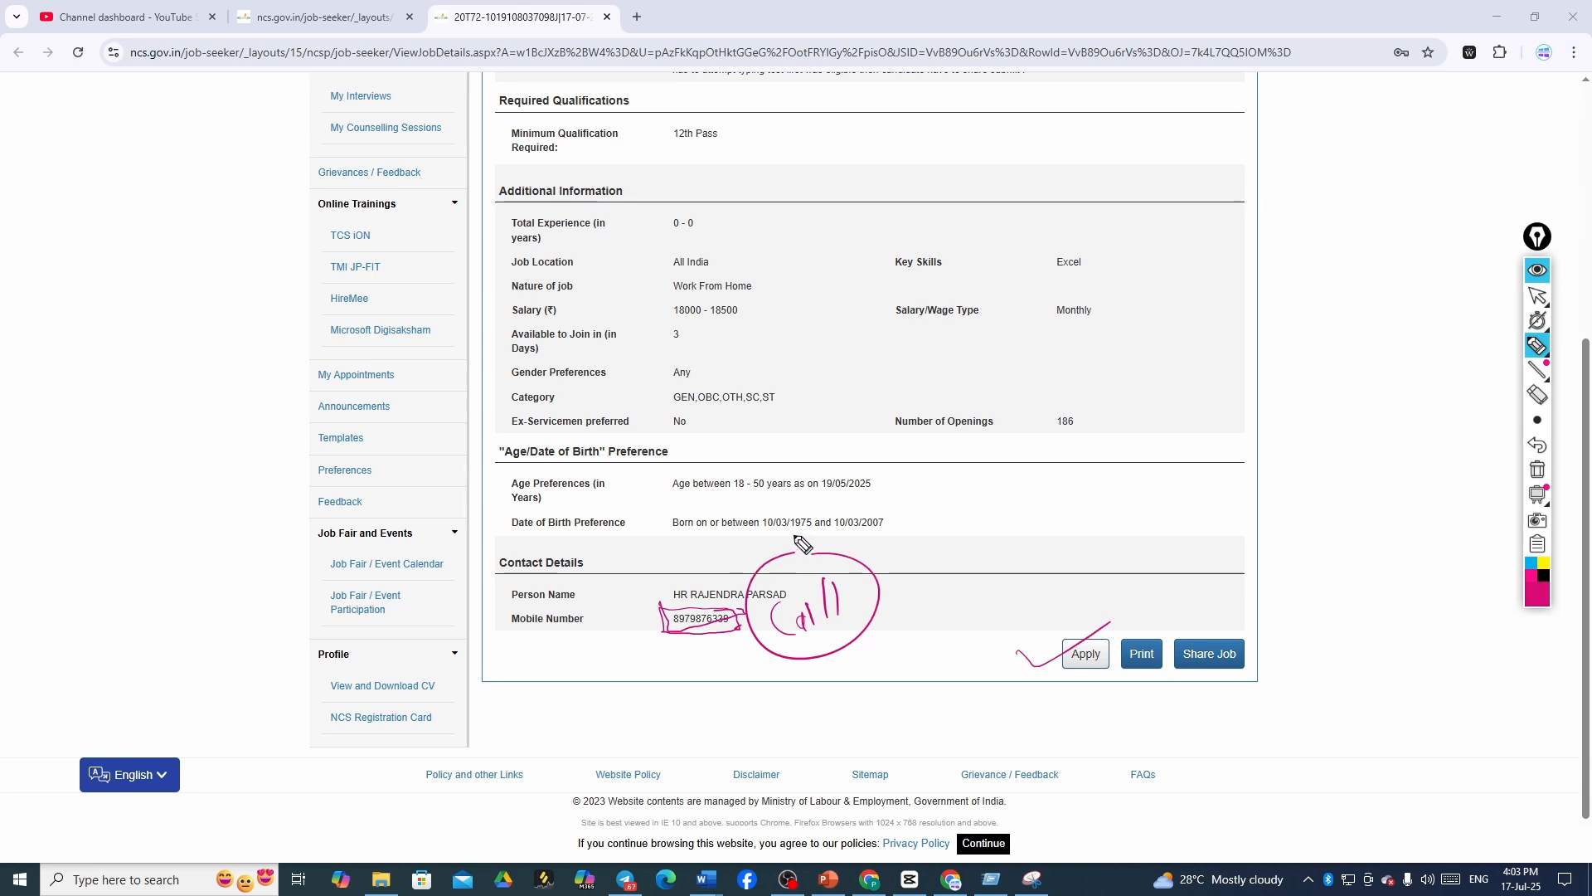
- Handwrite an underlined note beside the circled 'Call', plus more notes below it
drag(887, 589, 894, 586)
drag(894, 549, 913, 585)
mouse_move(898, 524)
mouse_down()
mouse_move(900, 578)
mouse_move(934, 556)
mouse_up()
mouse_move(943, 531)
mouse_down()
mouse_move(959, 547)
mouse_move(968, 535)
mouse_up()
drag(978, 508, 981, 521)
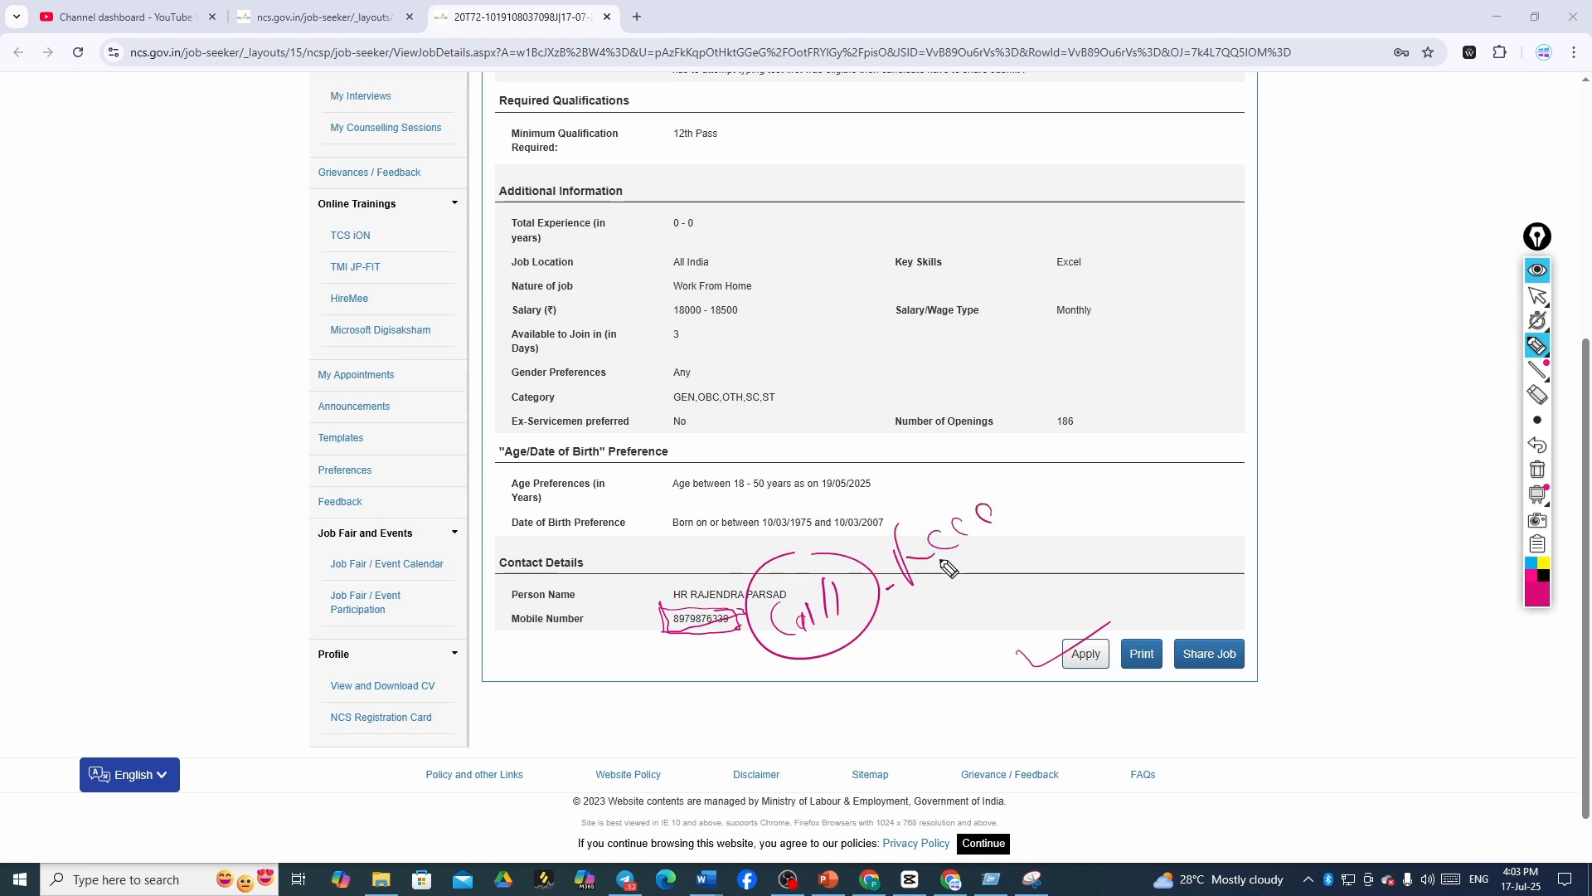
mouse_move(888, 590)
mouse_down()
mouse_move(1058, 504)
mouse_move(1055, 519)
mouse_up()
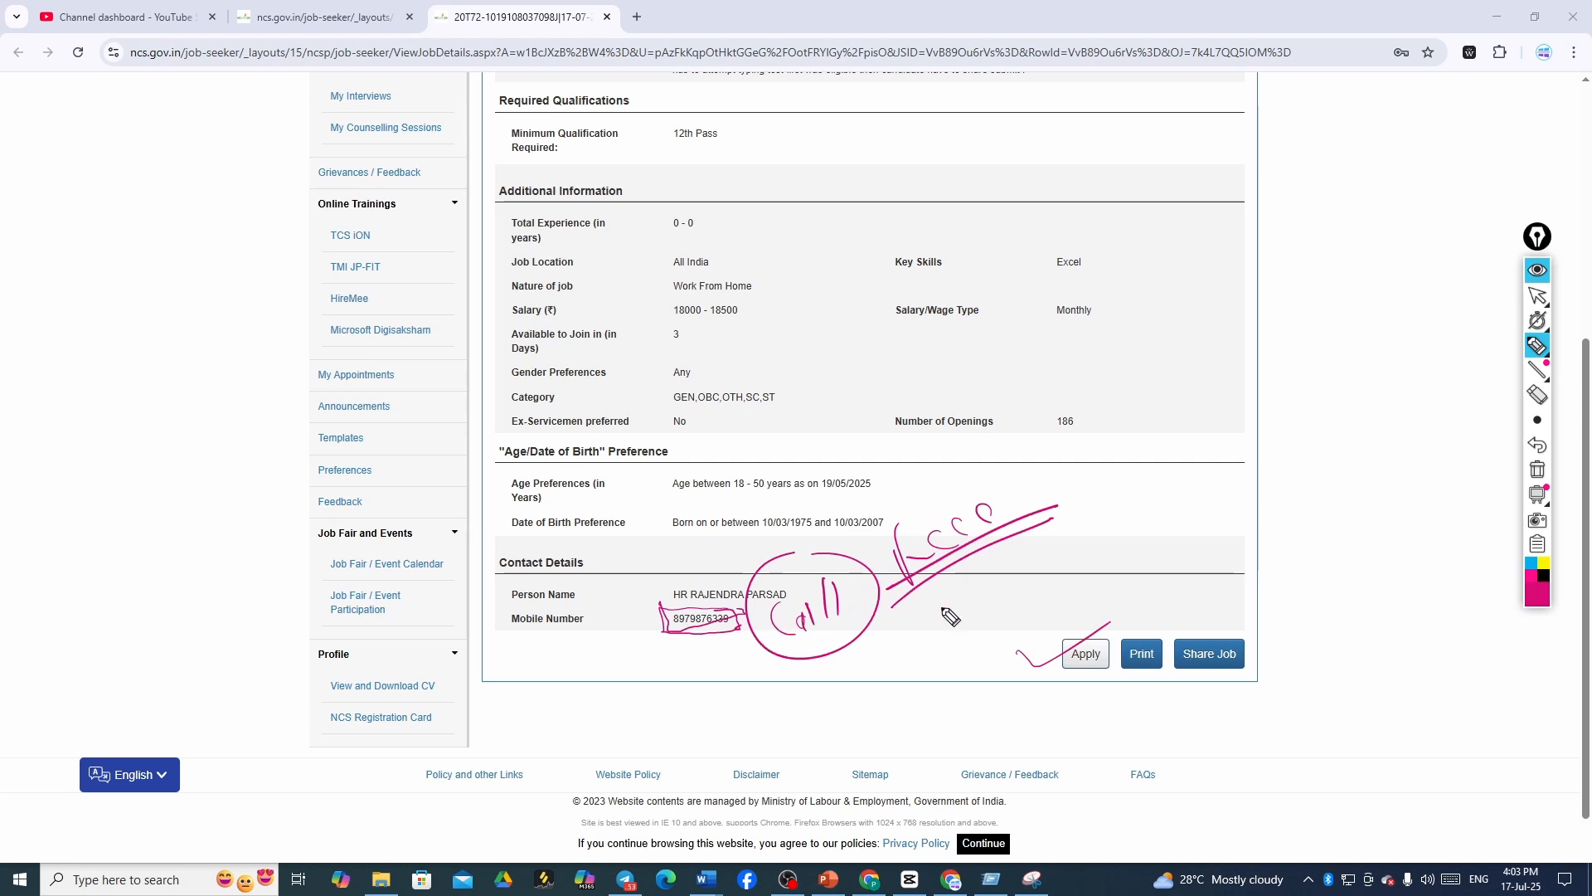
mouse_move(954, 598)
mouse_down()
mouse_move(930, 615)
mouse_move(939, 632)
mouse_up()
mouse_move(980, 600)
mouse_down()
mouse_move(971, 610)
mouse_move(1006, 601)
mouse_move(974, 614)
mouse_move(1053, 579)
mouse_move(1096, 537)
mouse_move(965, 608)
mouse_up()
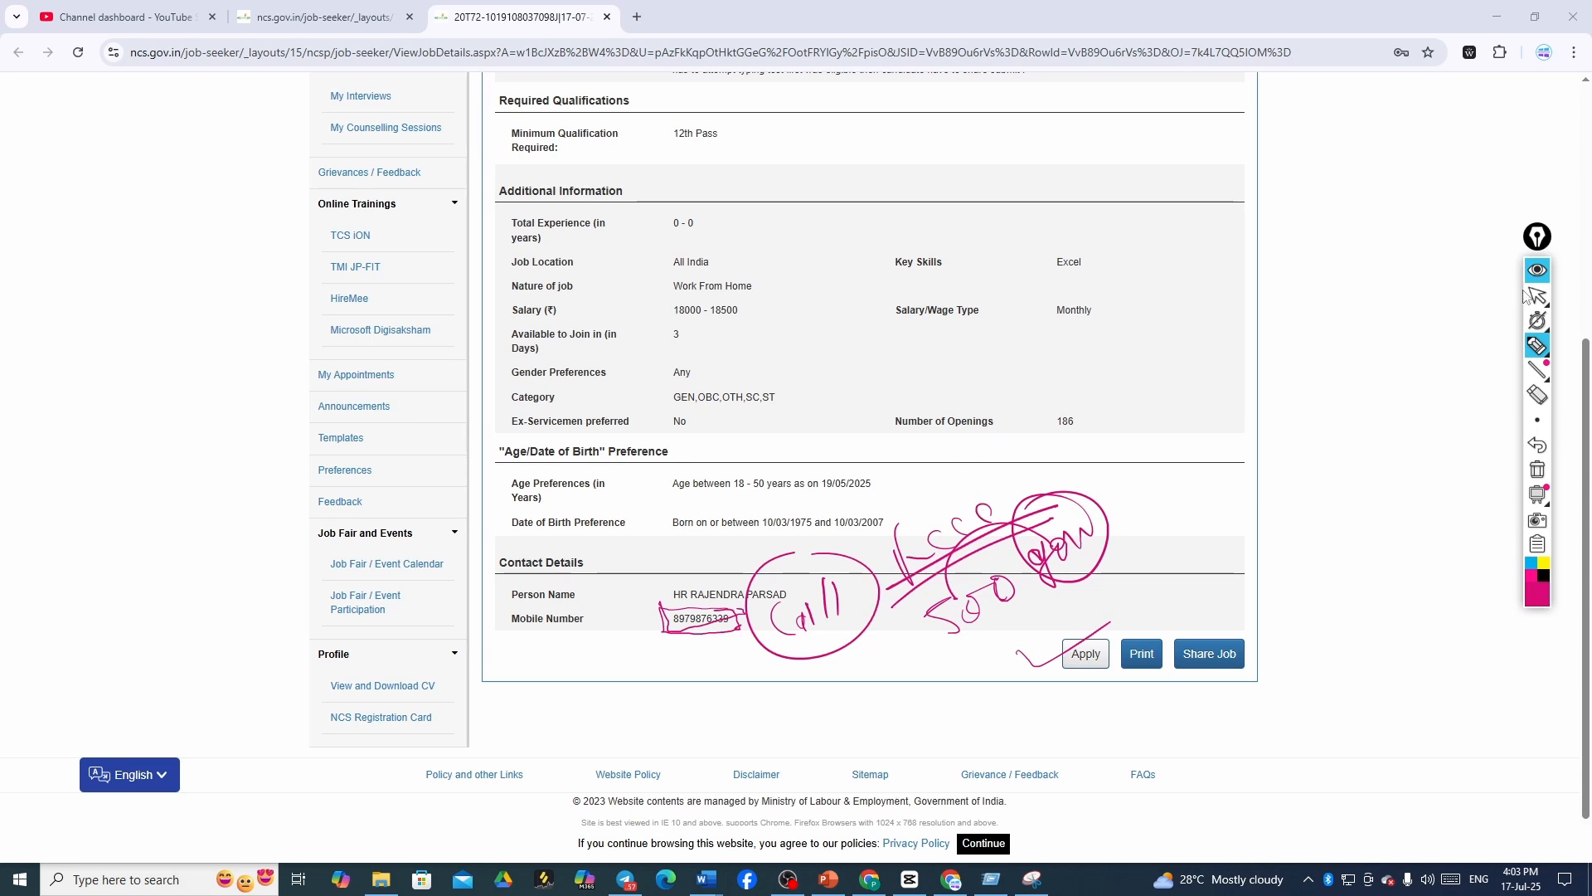
- Scroll up to the job description and scribble pink ink over the company details and description
click(1544, 297)
scroll(1248, 319, up, 4)
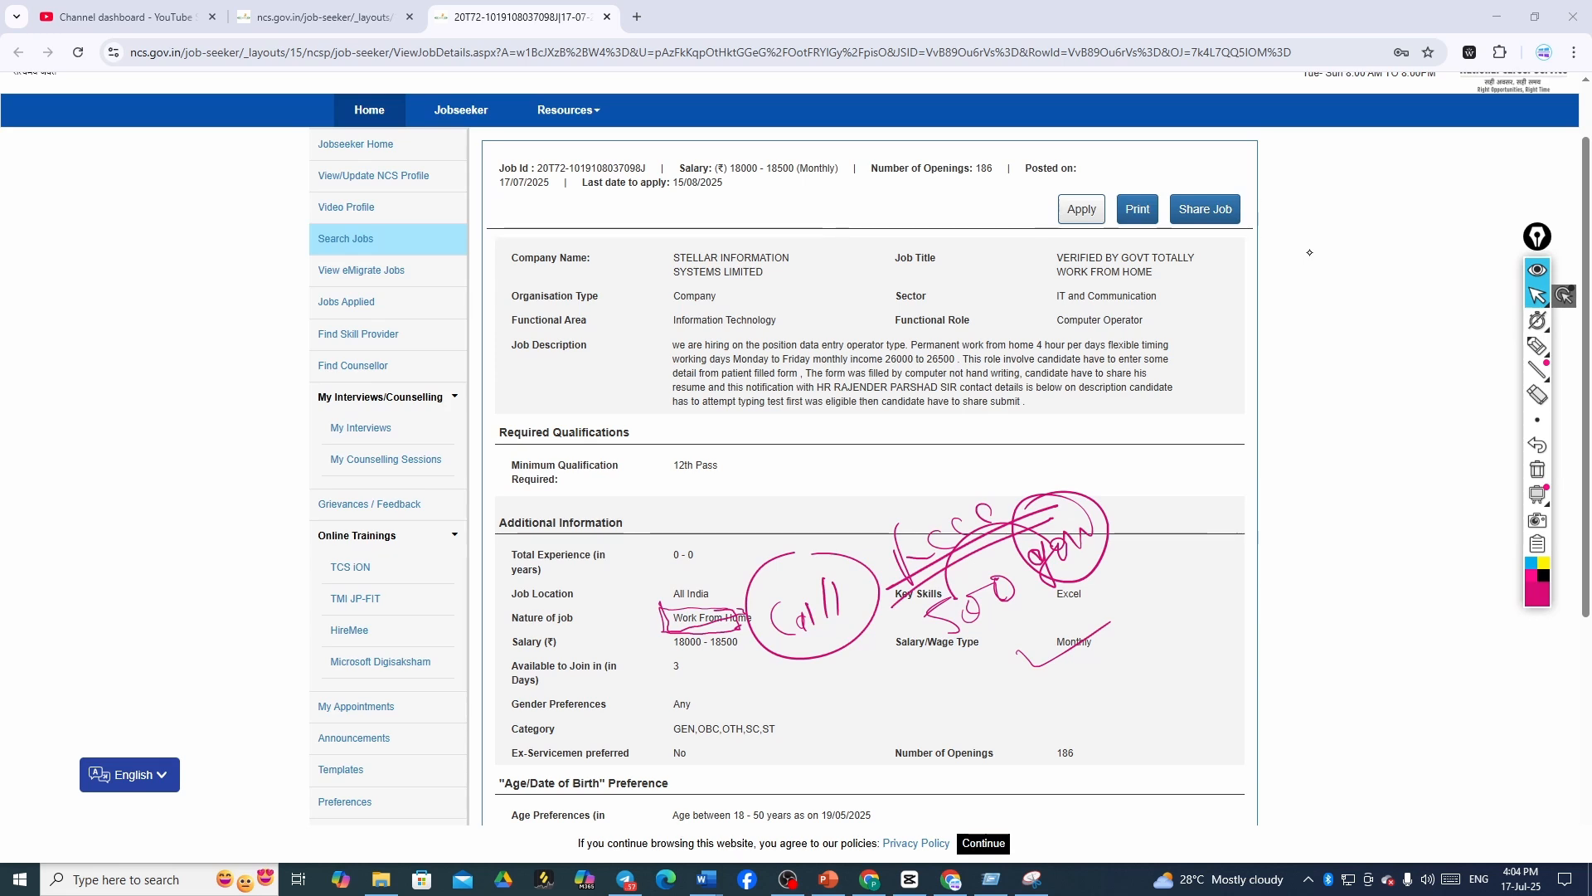
click(1537, 346)
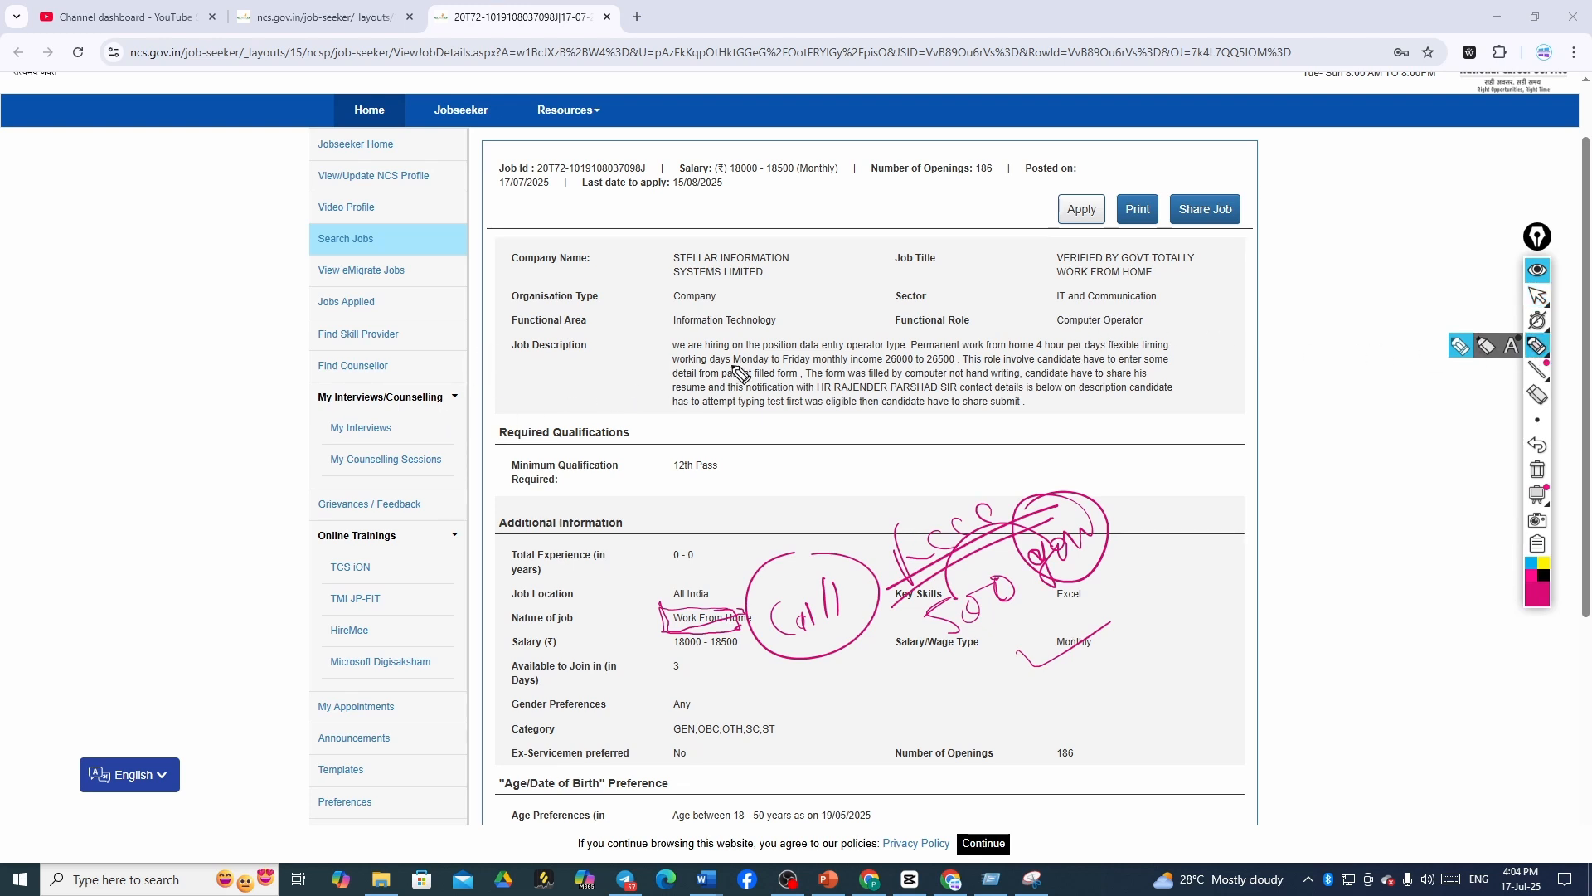
mouse_move(768, 295)
mouse_down()
mouse_move(790, 328)
mouse_move(863, 280)
mouse_move(925, 286)
mouse_move(954, 257)
mouse_move(912, 342)
mouse_move(953, 332)
mouse_move(996, 286)
mouse_move(1049, 286)
mouse_up()
drag(879, 375, 1090, 312)
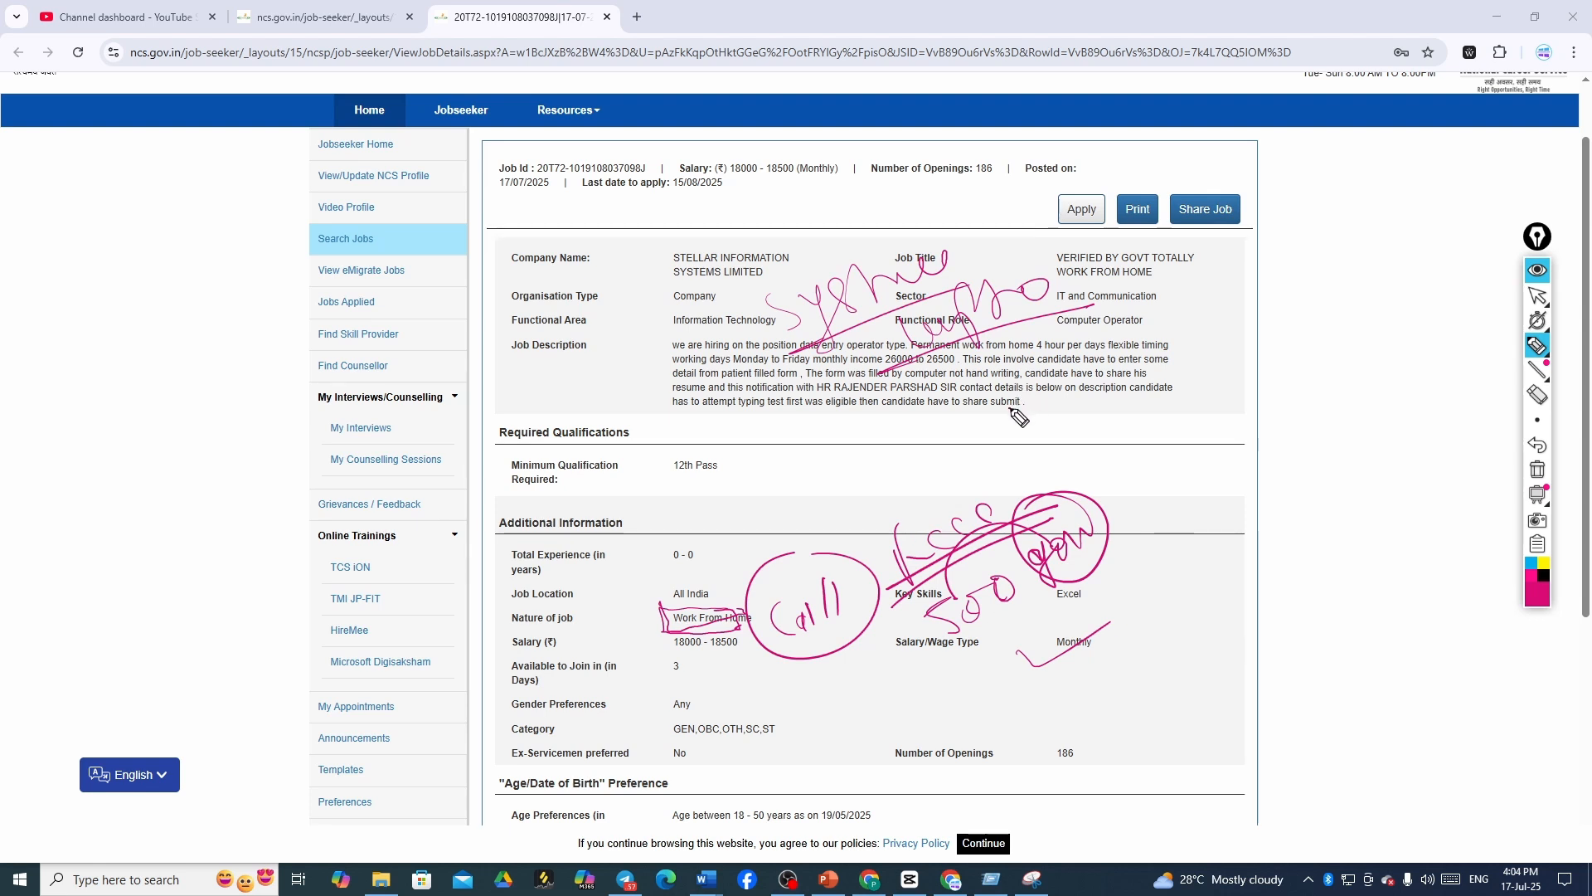
mouse_move(1010, 402)
mouse_down()
mouse_move(1055, 402)
mouse_move(1118, 358)
mouse_move(1110, 408)
mouse_up()
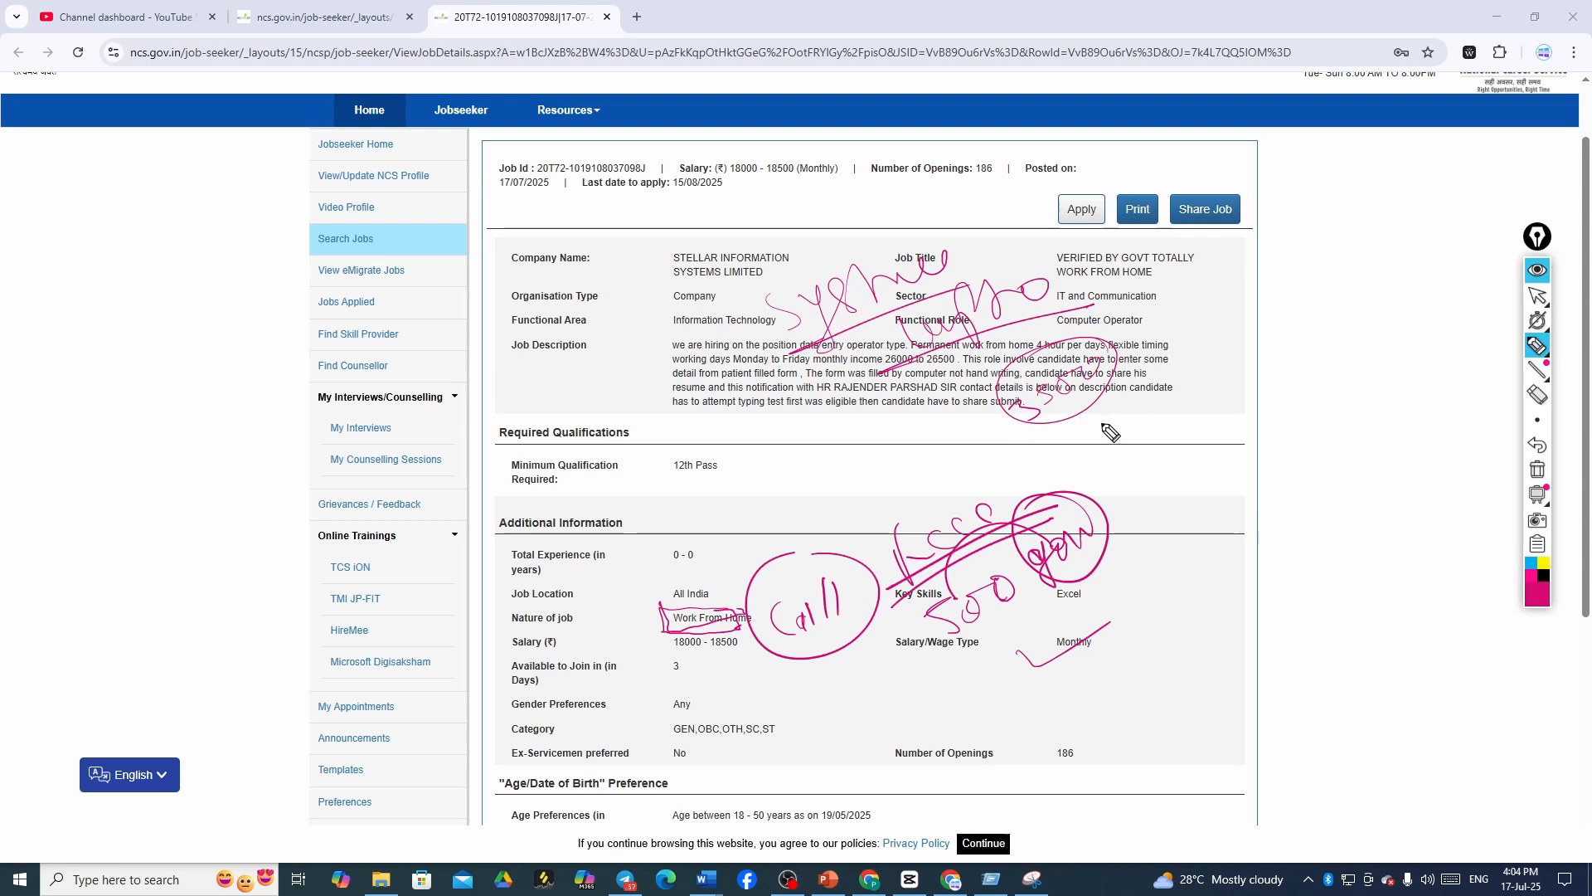
mouse_move(1020, 442)
mouse_down()
mouse_move(1112, 394)
mouse_move(1037, 344)
mouse_up()
- Handwrite 500 below the job description and loop ink around it
mouse_move(1093, 457)
mouse_down()
mouse_move(1099, 430)
mouse_move(1130, 423)
mouse_up()
drag(1143, 404, 1153, 400)
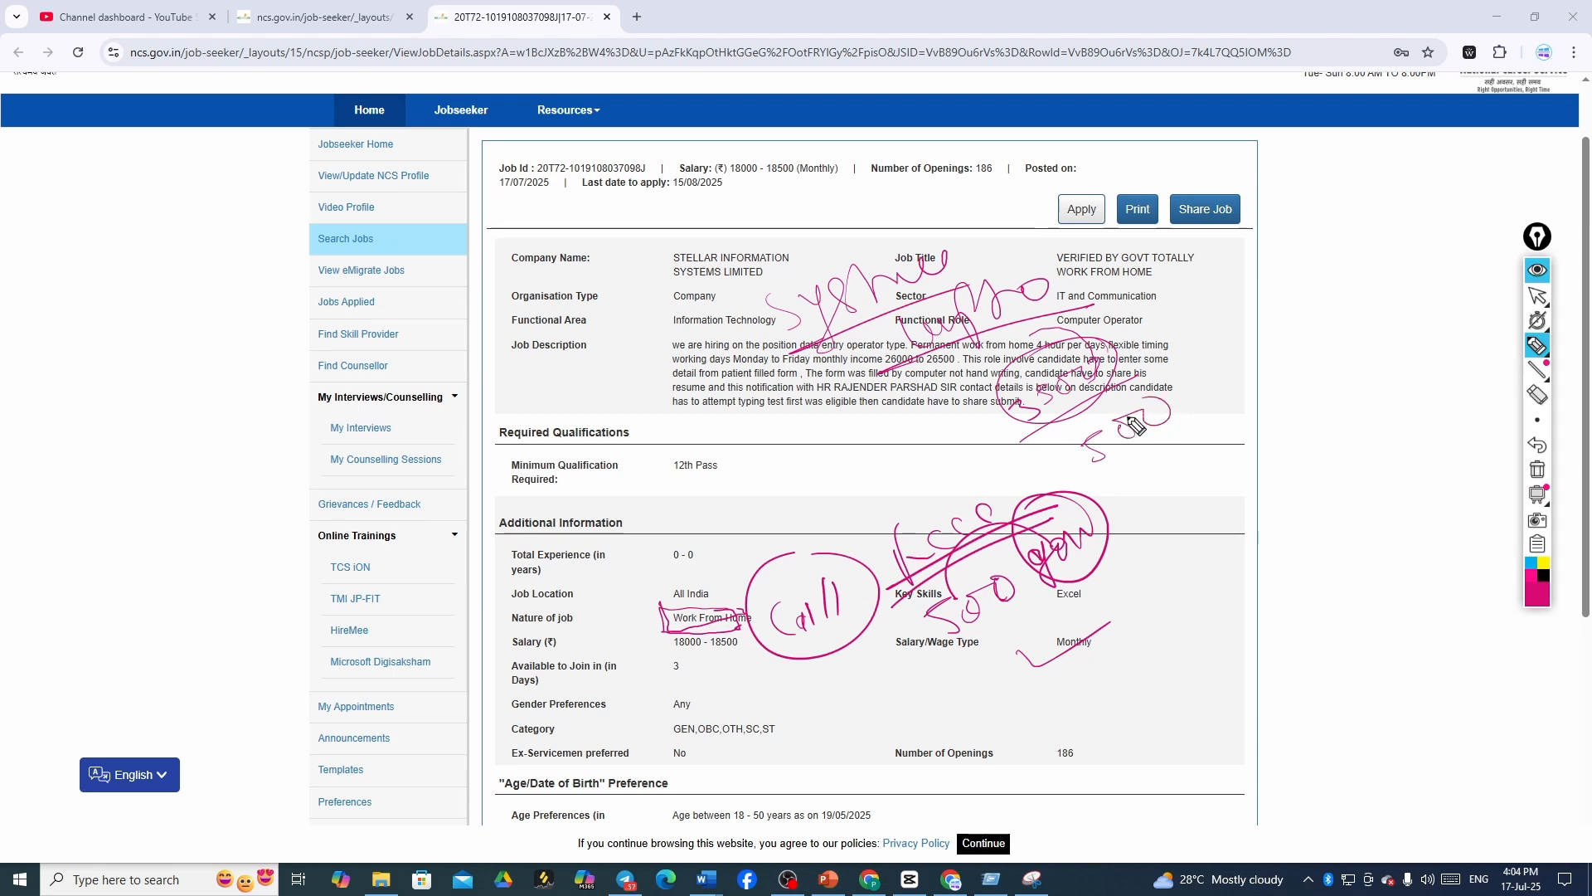
mouse_move(1063, 438)
mouse_down()
mouse_move(1093, 474)
mouse_move(1155, 380)
mouse_move(1102, 476)
mouse_up()
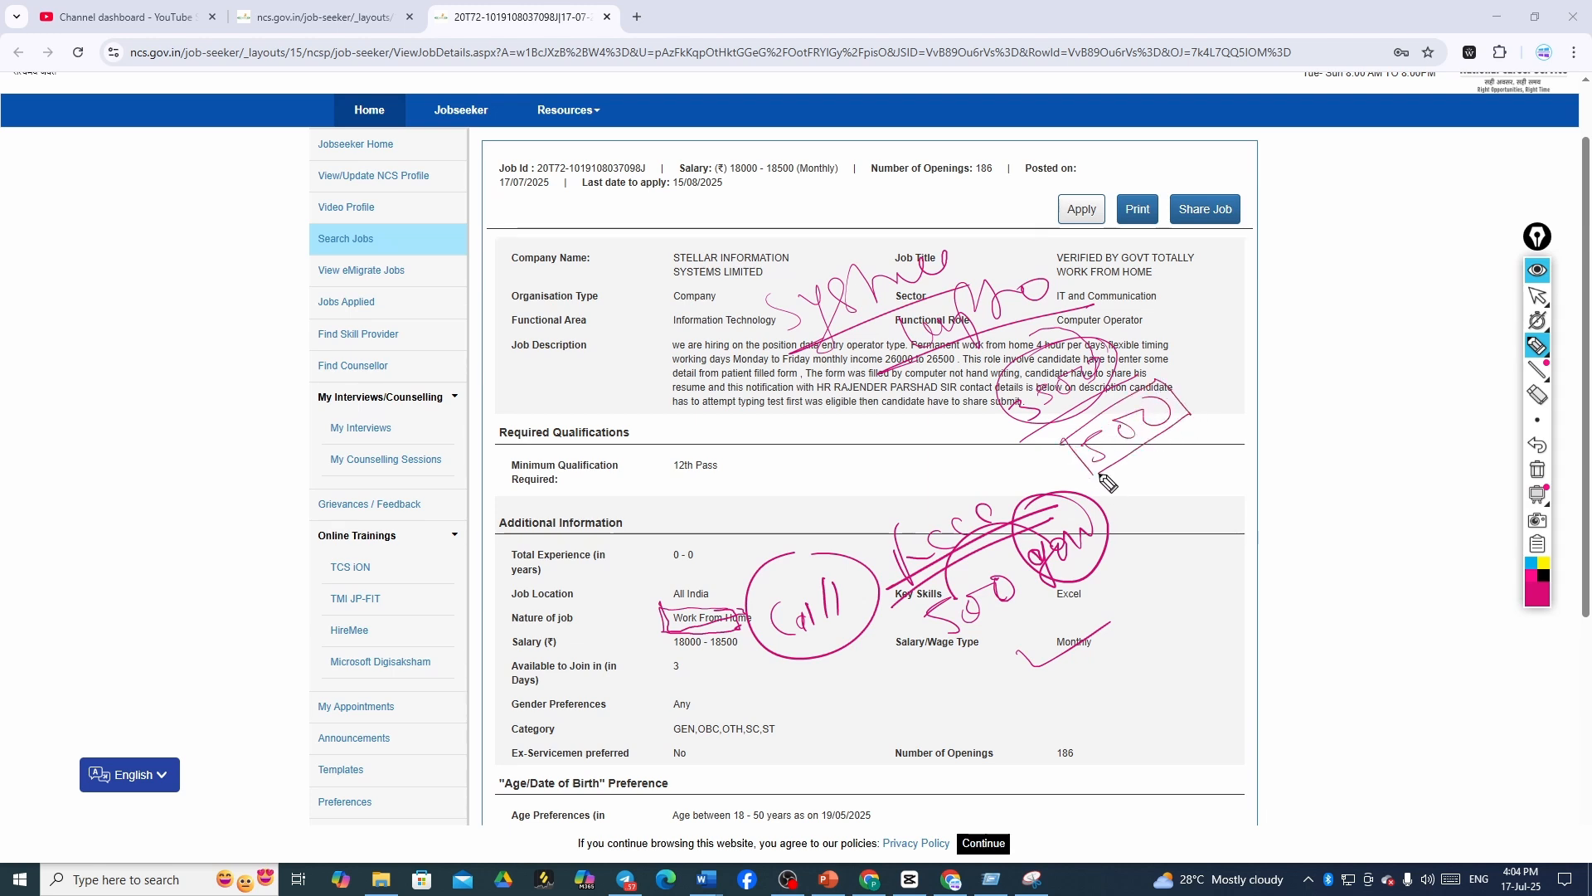
mouse_move(1186, 406)
mouse_down()
mouse_move(1199, 340)
mouse_move(1067, 398)
mouse_up()
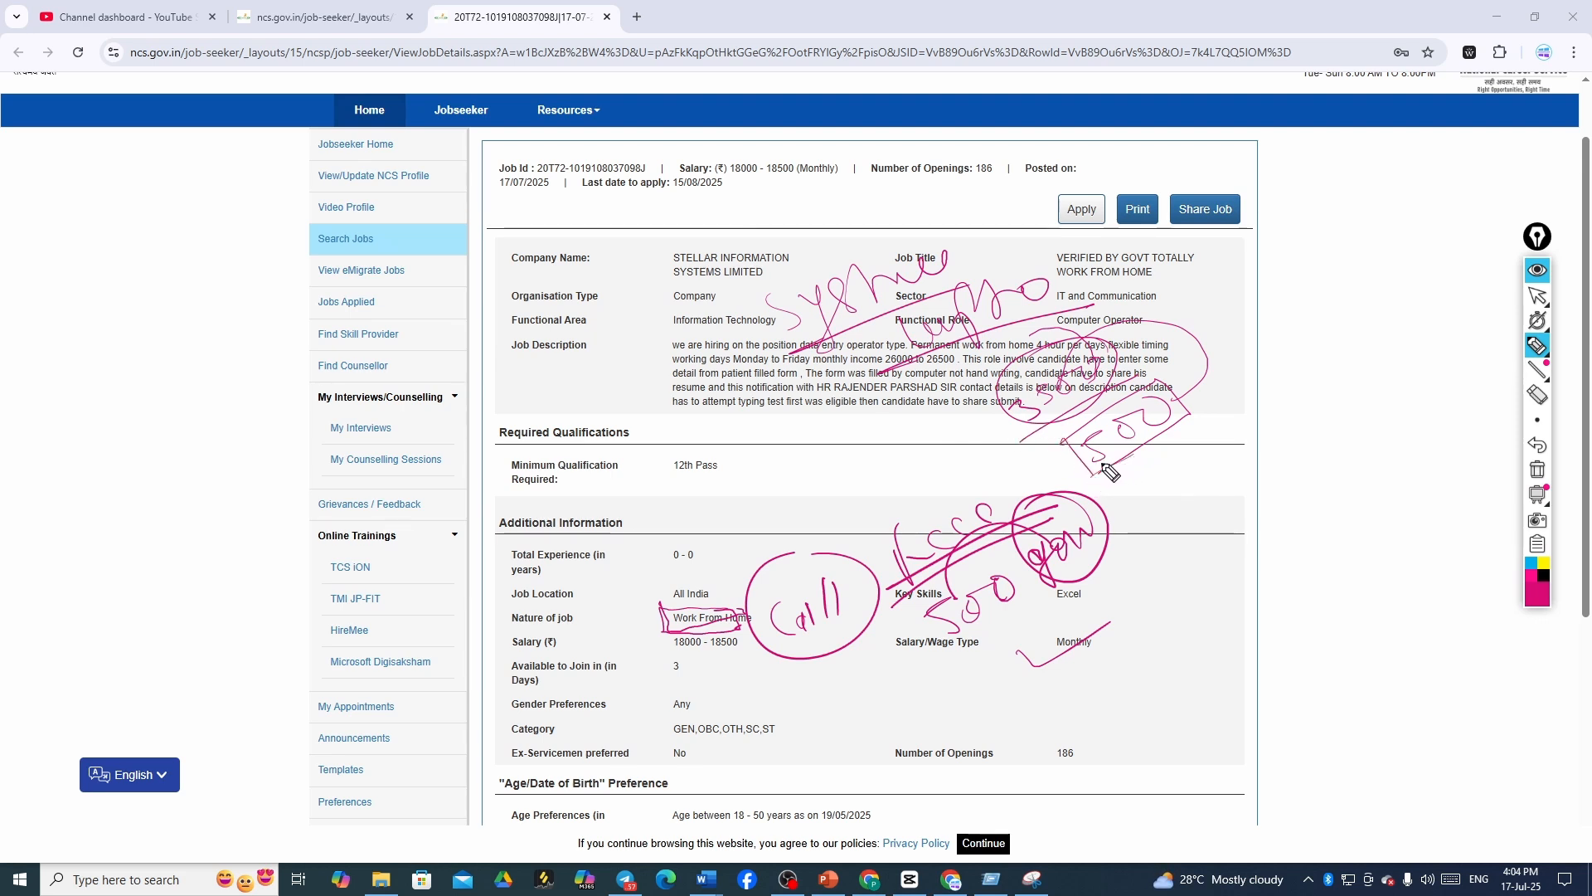
drag(1085, 471, 1188, 415)
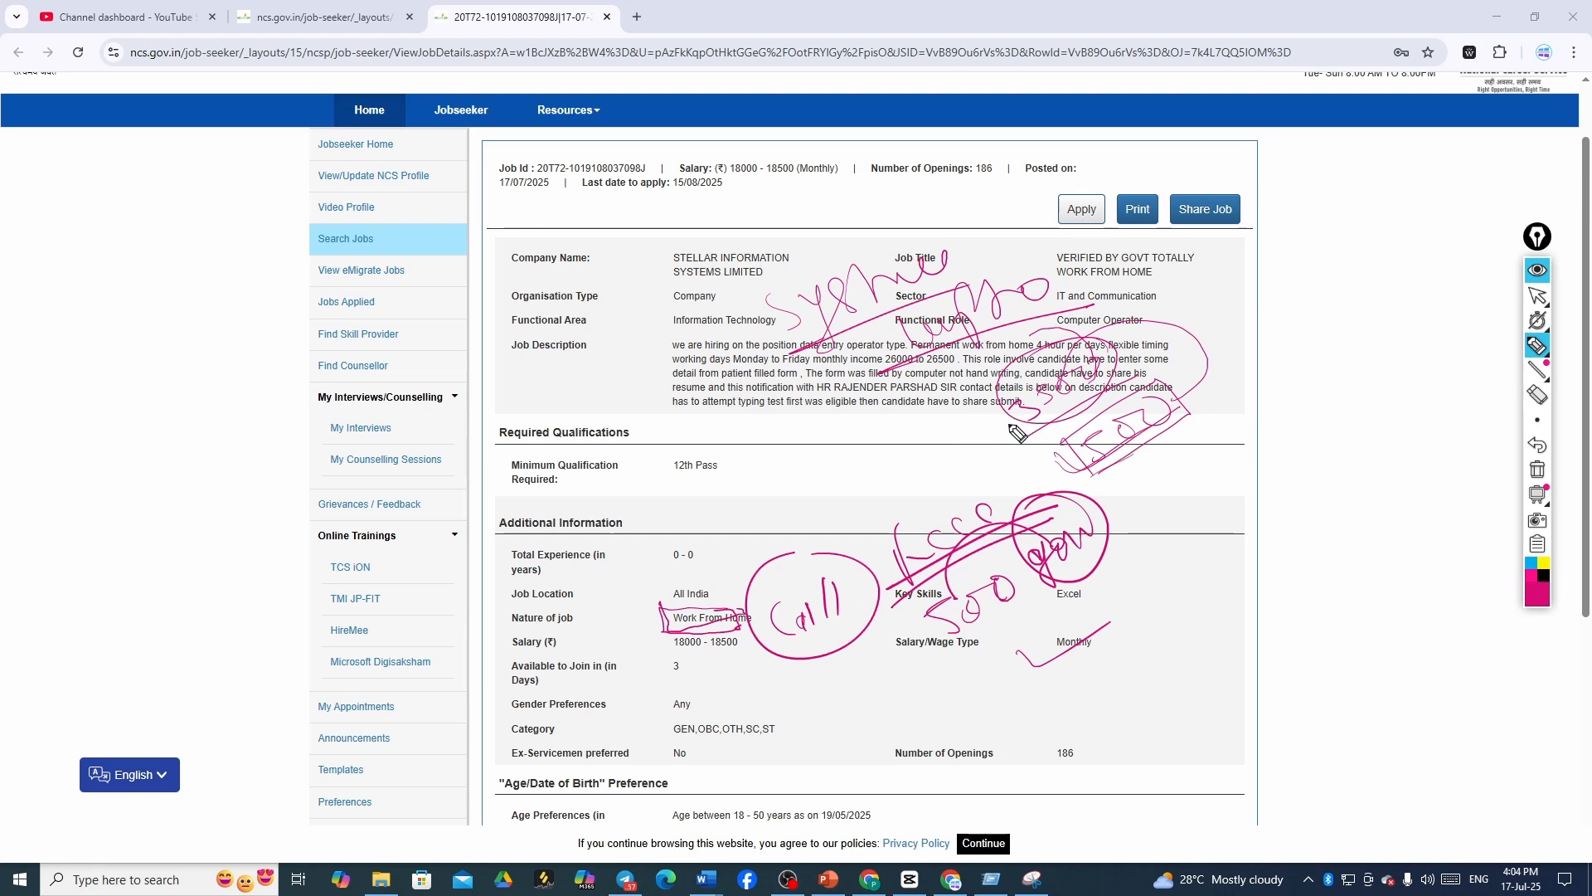
- Tick 12th Pass, circle the flexible timing, and tick Apply and the job title area
drag(669, 499, 777, 443)
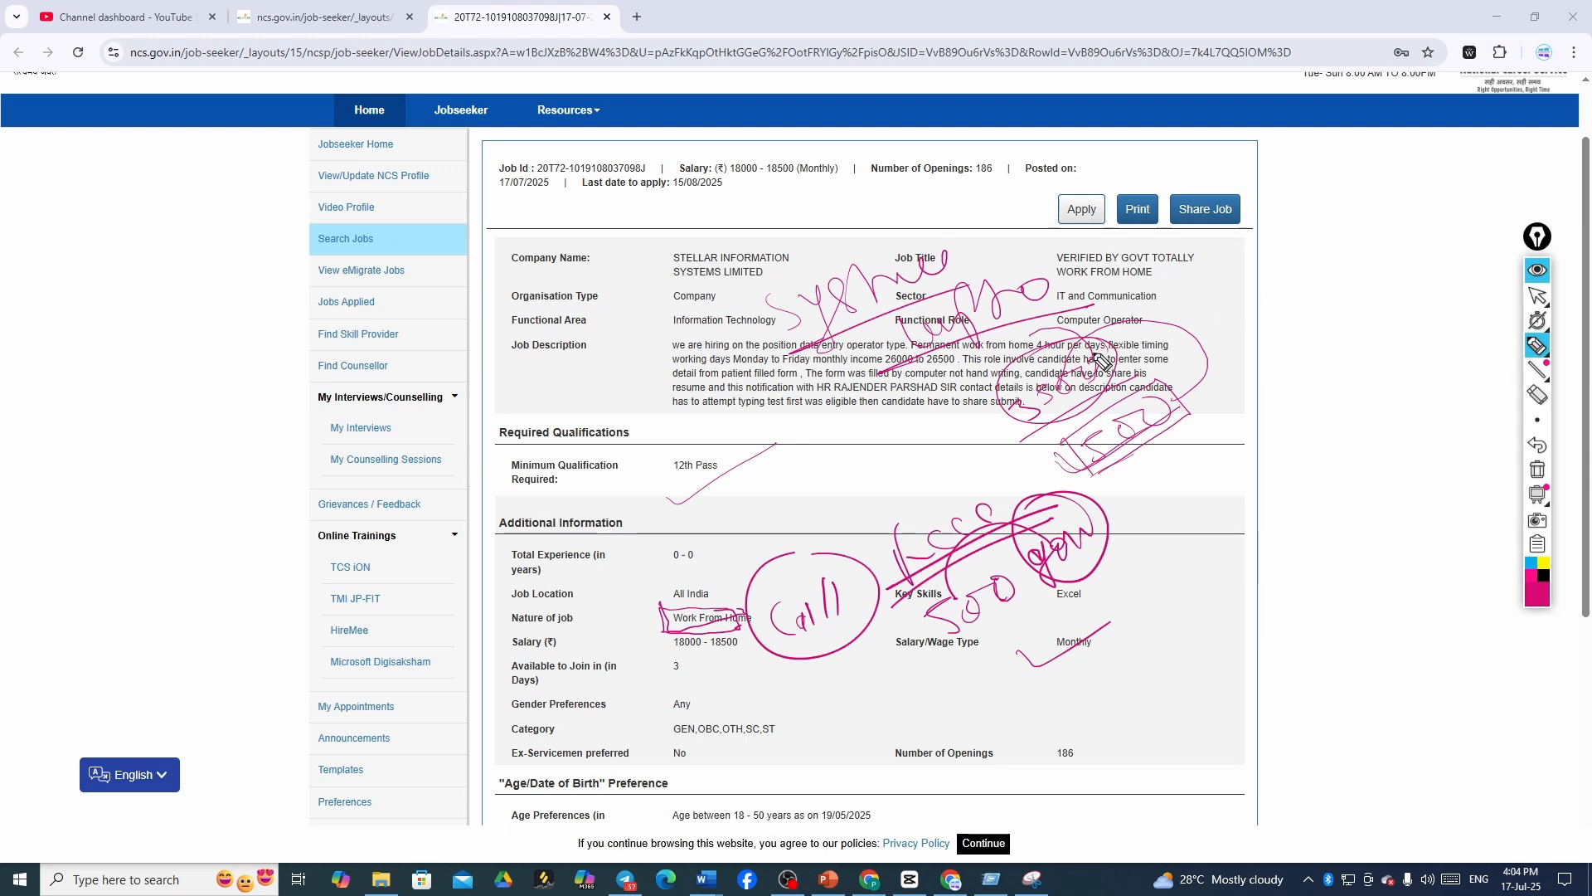
mouse_move(1093, 352)
mouse_down()
mouse_move(1206, 332)
mouse_move(1194, 407)
mouse_move(1194, 348)
mouse_move(1111, 355)
mouse_up()
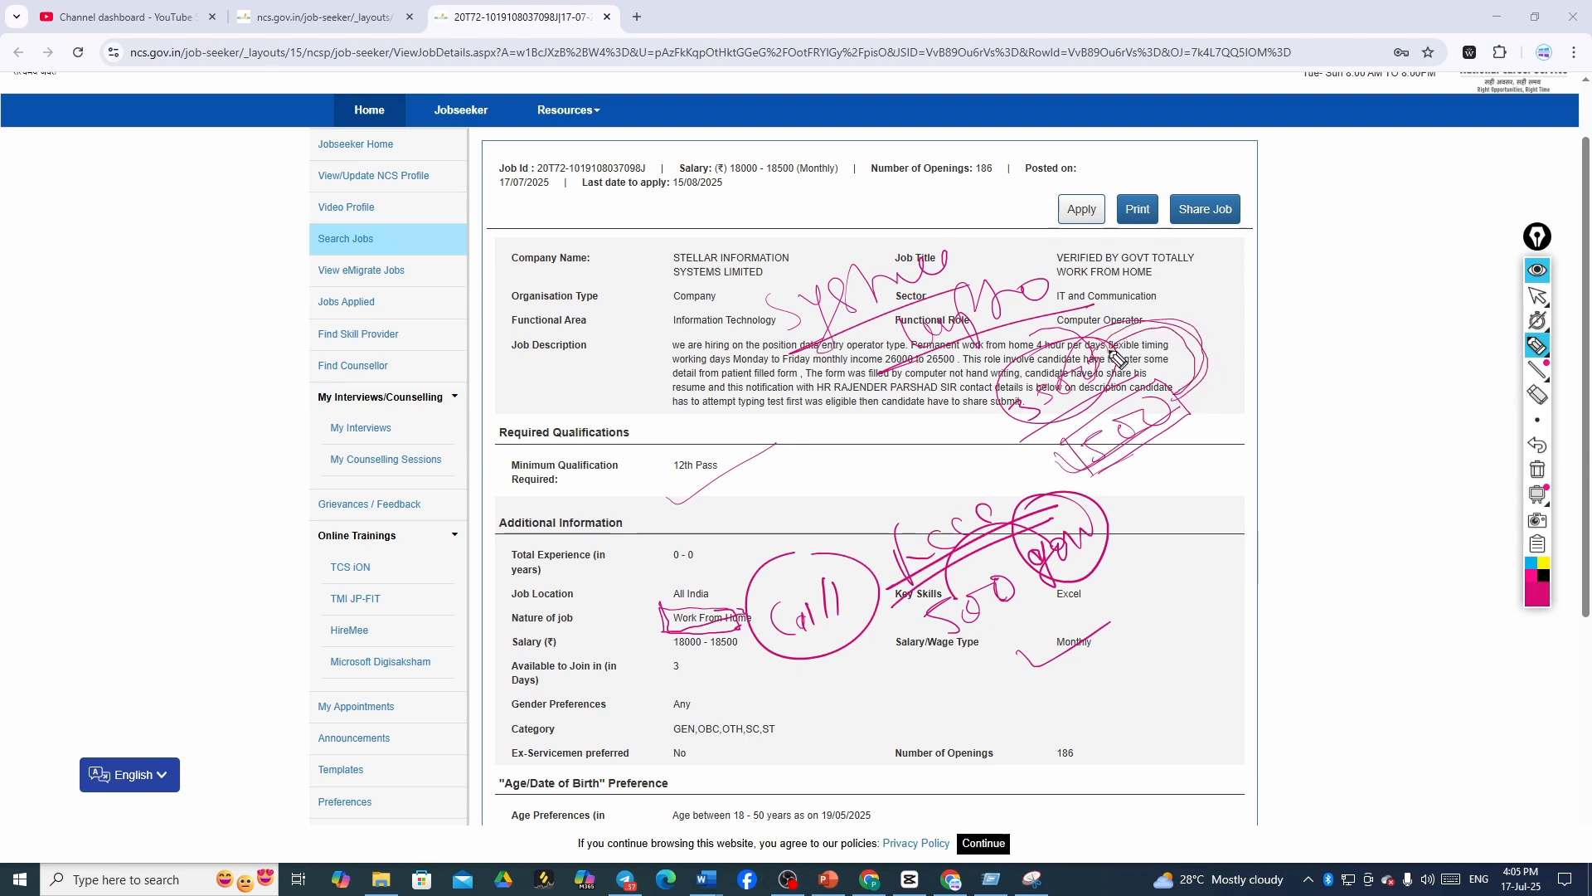
mouse_move(983, 437)
mouse_down()
mouse_move(1041, 466)
mouse_move(895, 489)
mouse_move(954, 464)
mouse_move(912, 521)
mouse_move(846, 504)
mouse_move(846, 392)
mouse_move(1026, 375)
mouse_move(999, 394)
mouse_move(1101, 283)
mouse_up()
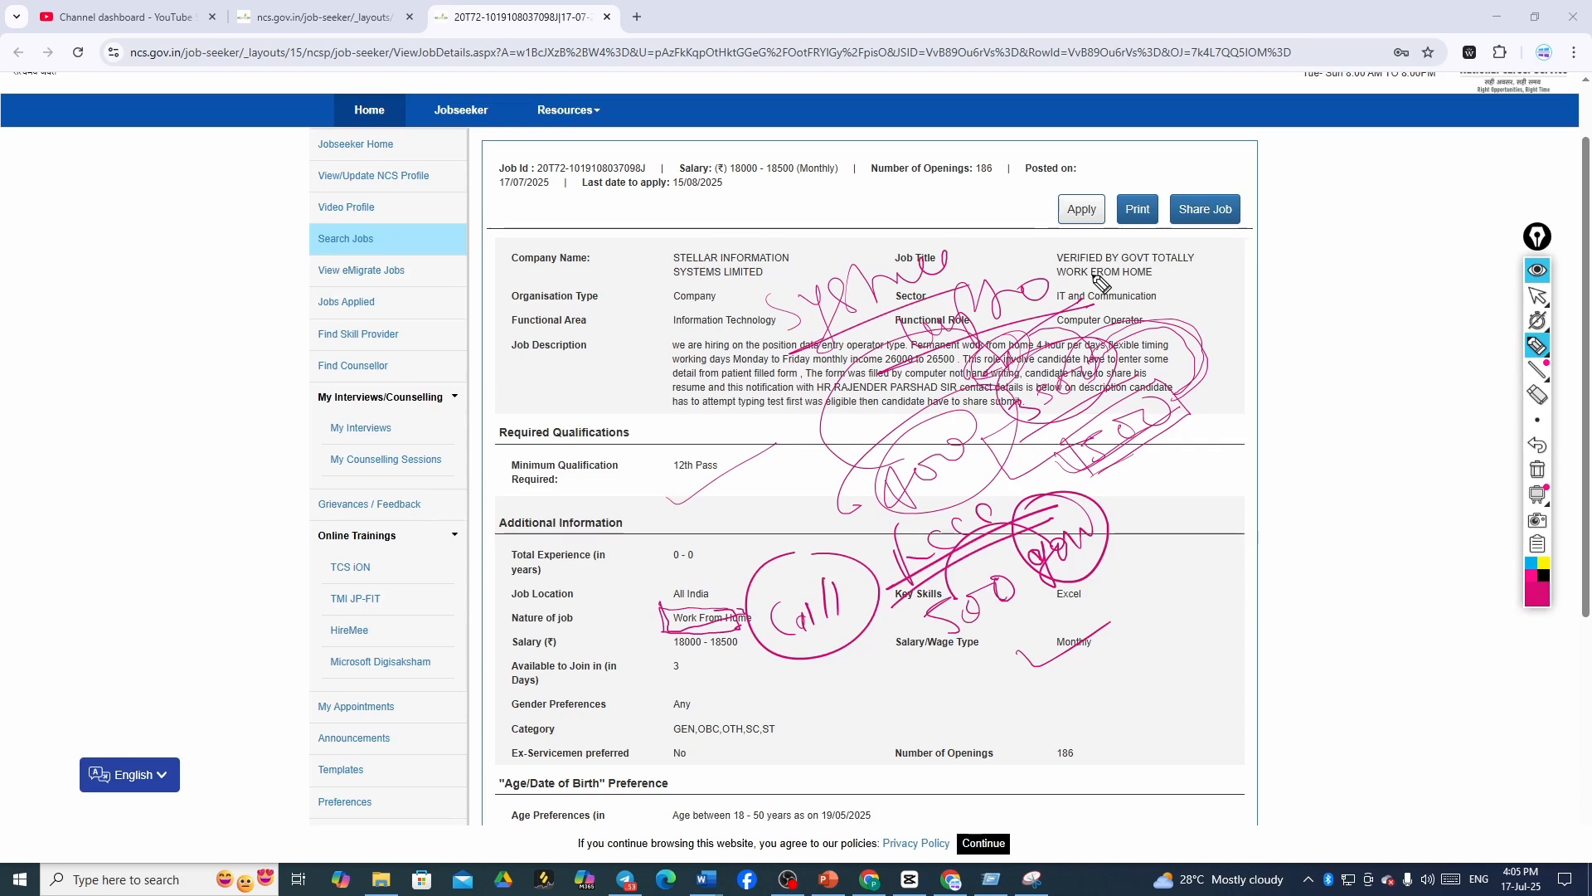
drag(1023, 214, 1111, 199)
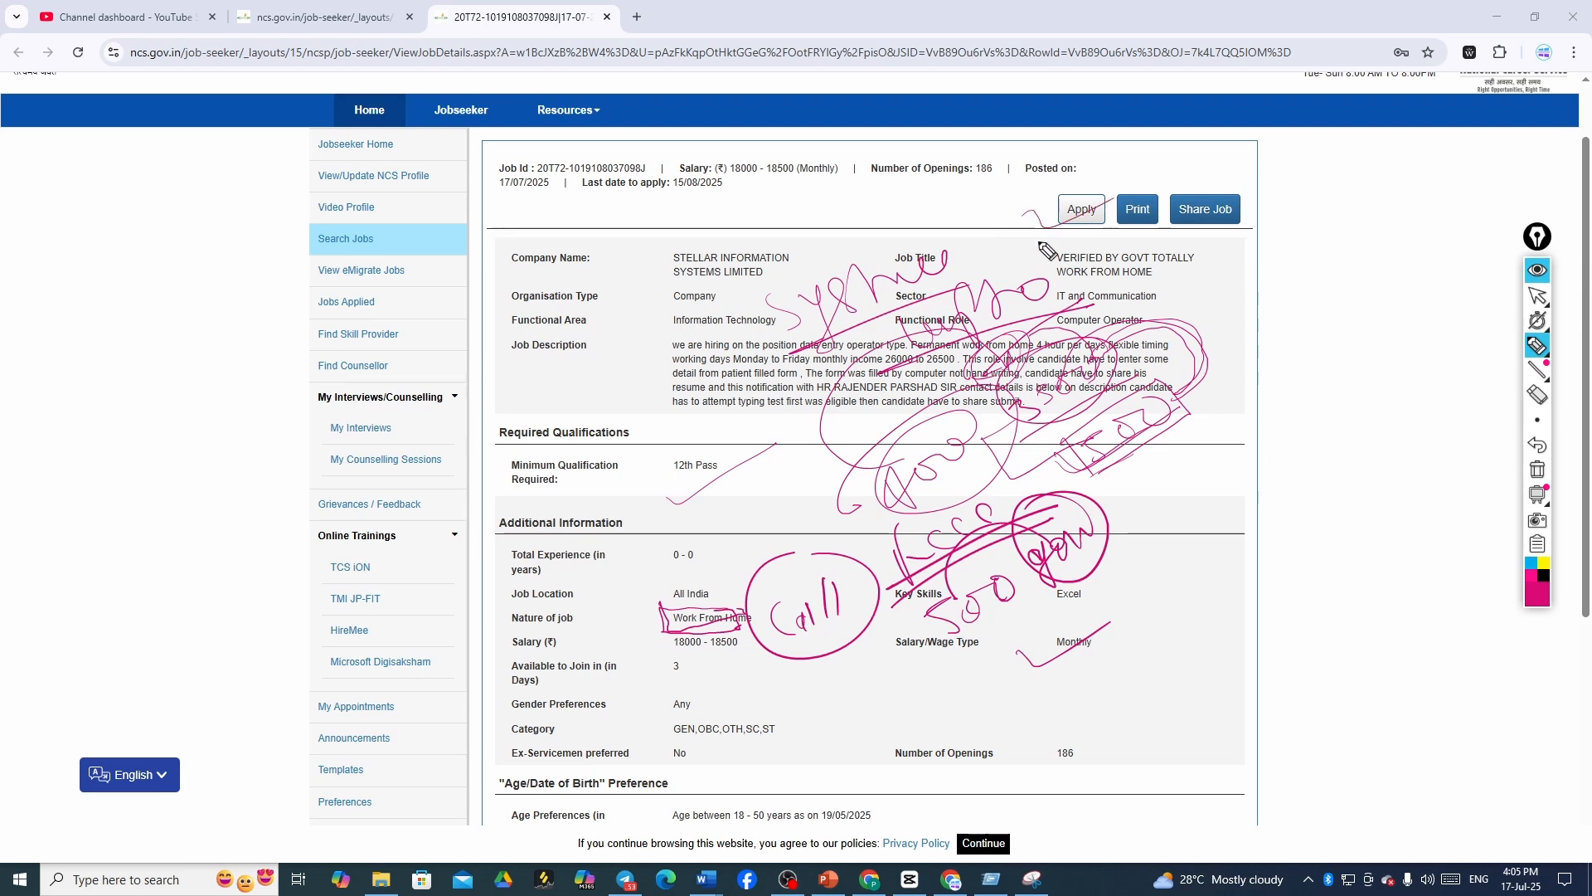
drag(997, 255, 1071, 242)
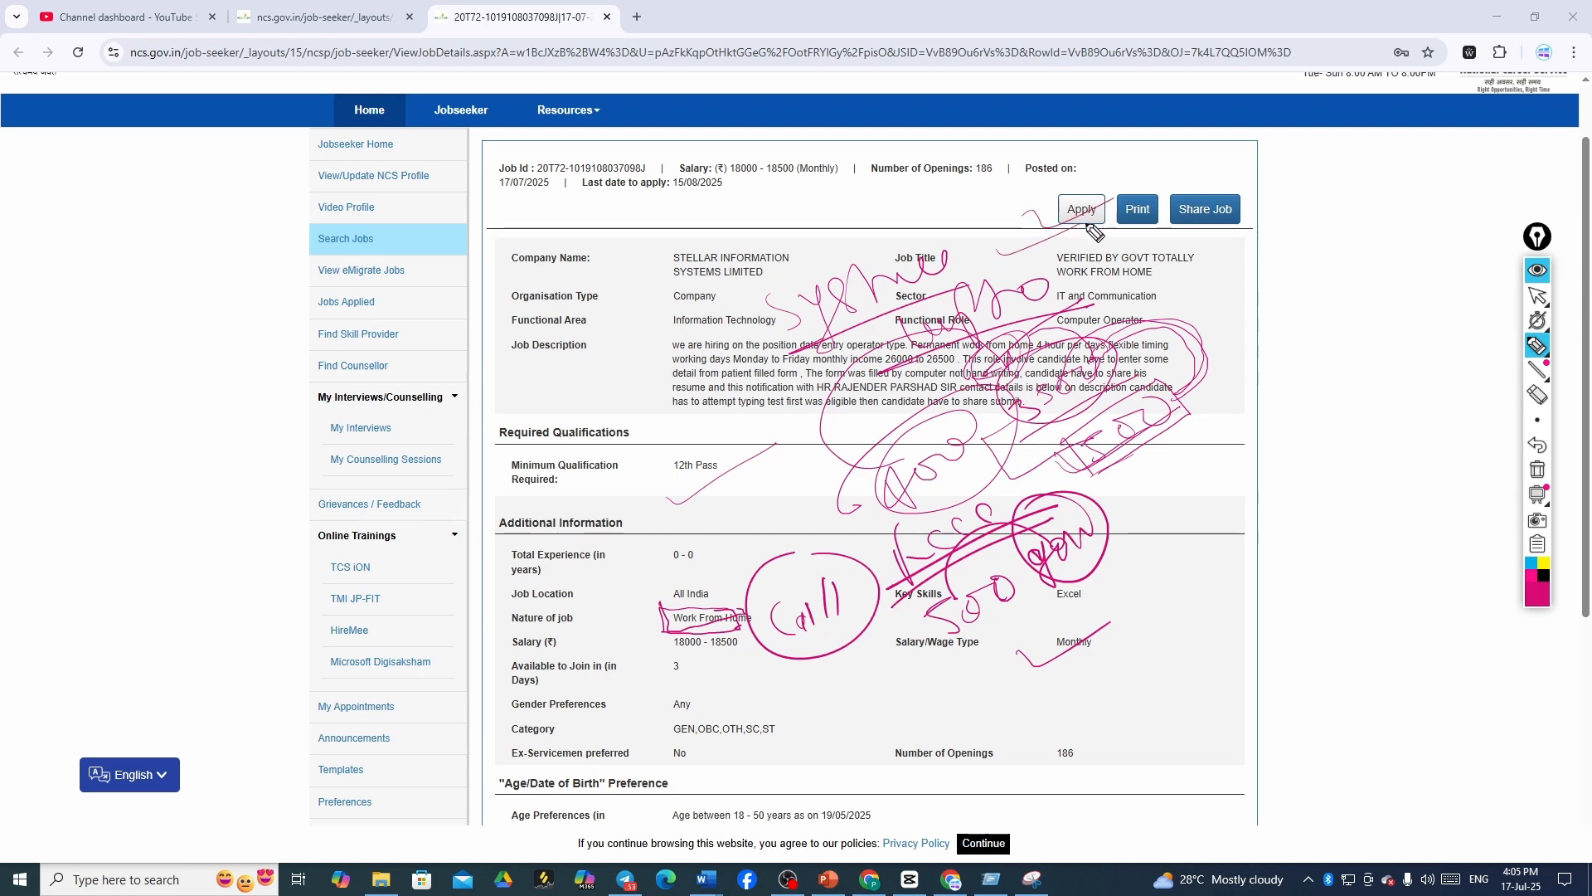
click(1538, 298)
- Erase the pink scribbles over the job search results, then underline the Jobs Applied link
scroll(1516, 299, down, 5)
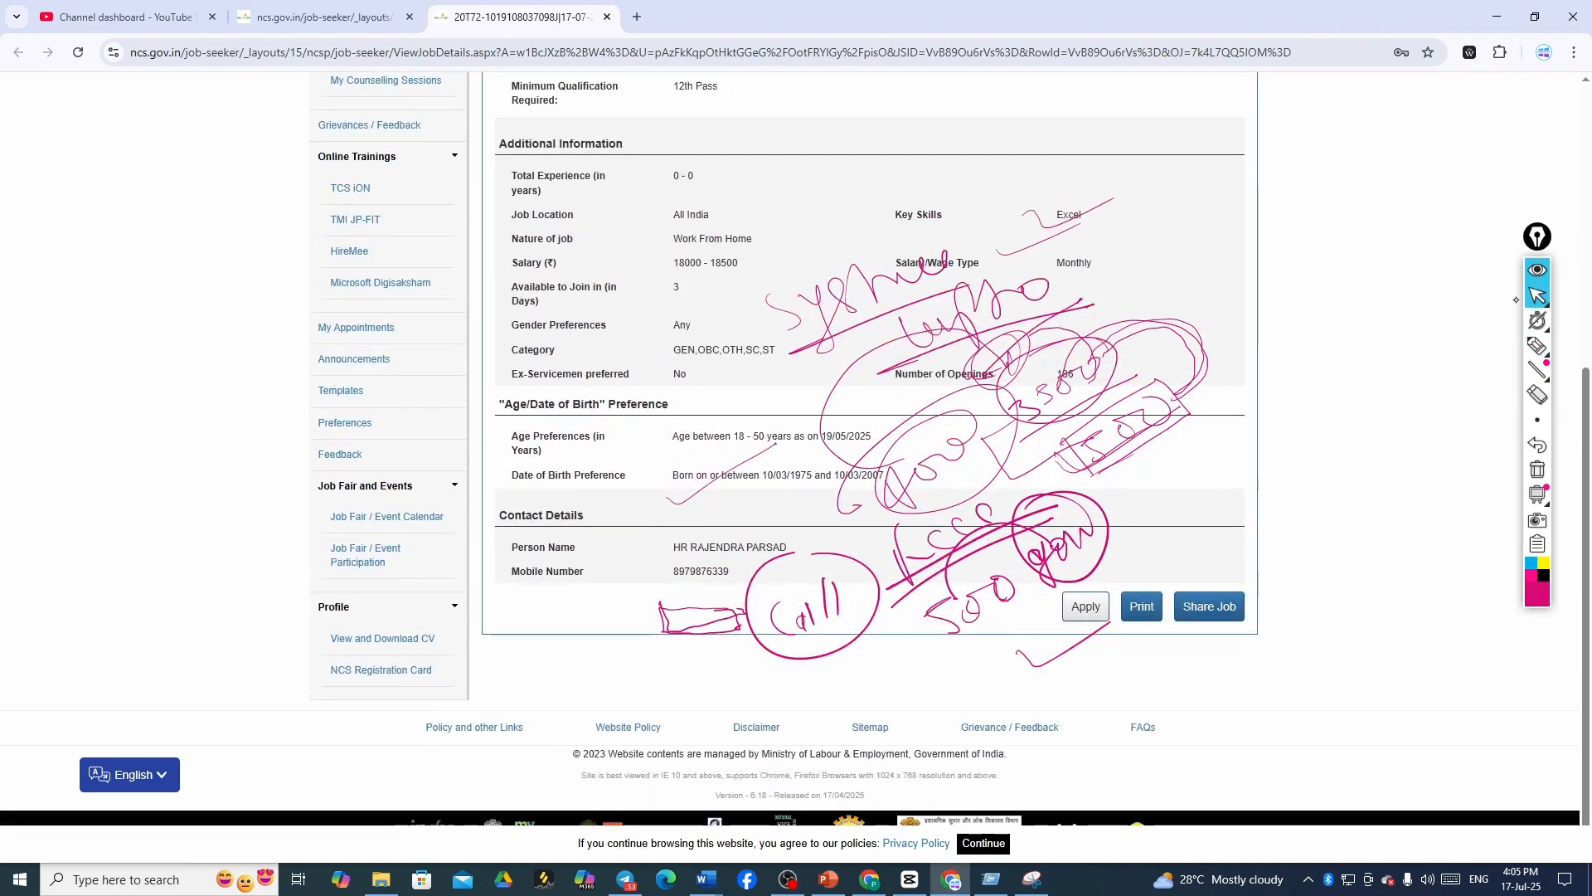
scroll(1516, 299, up, 5)
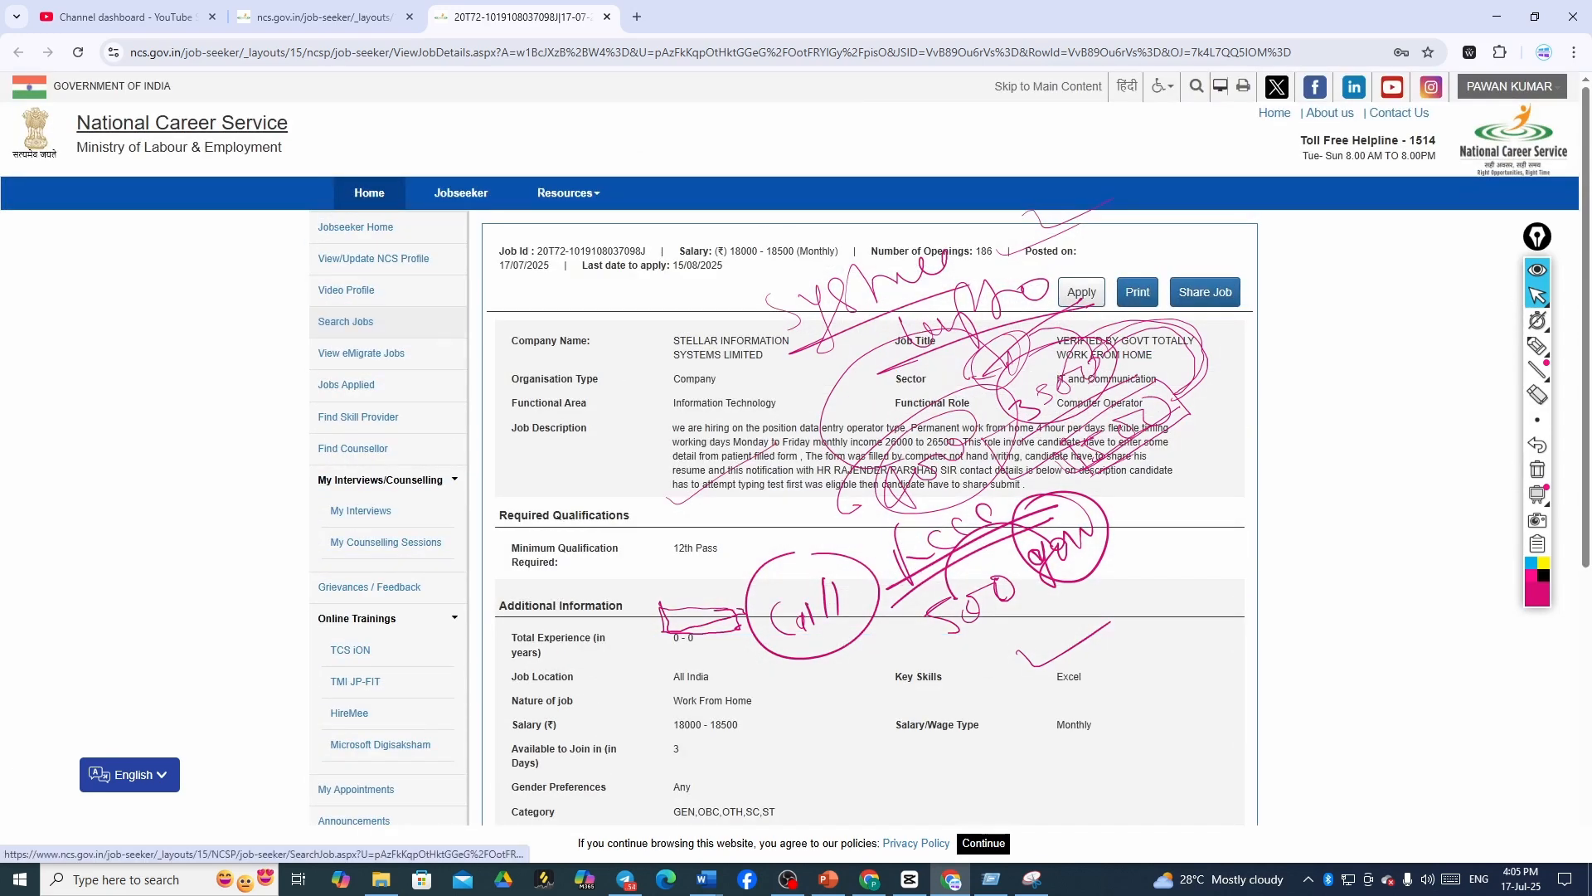
click(369, 321)
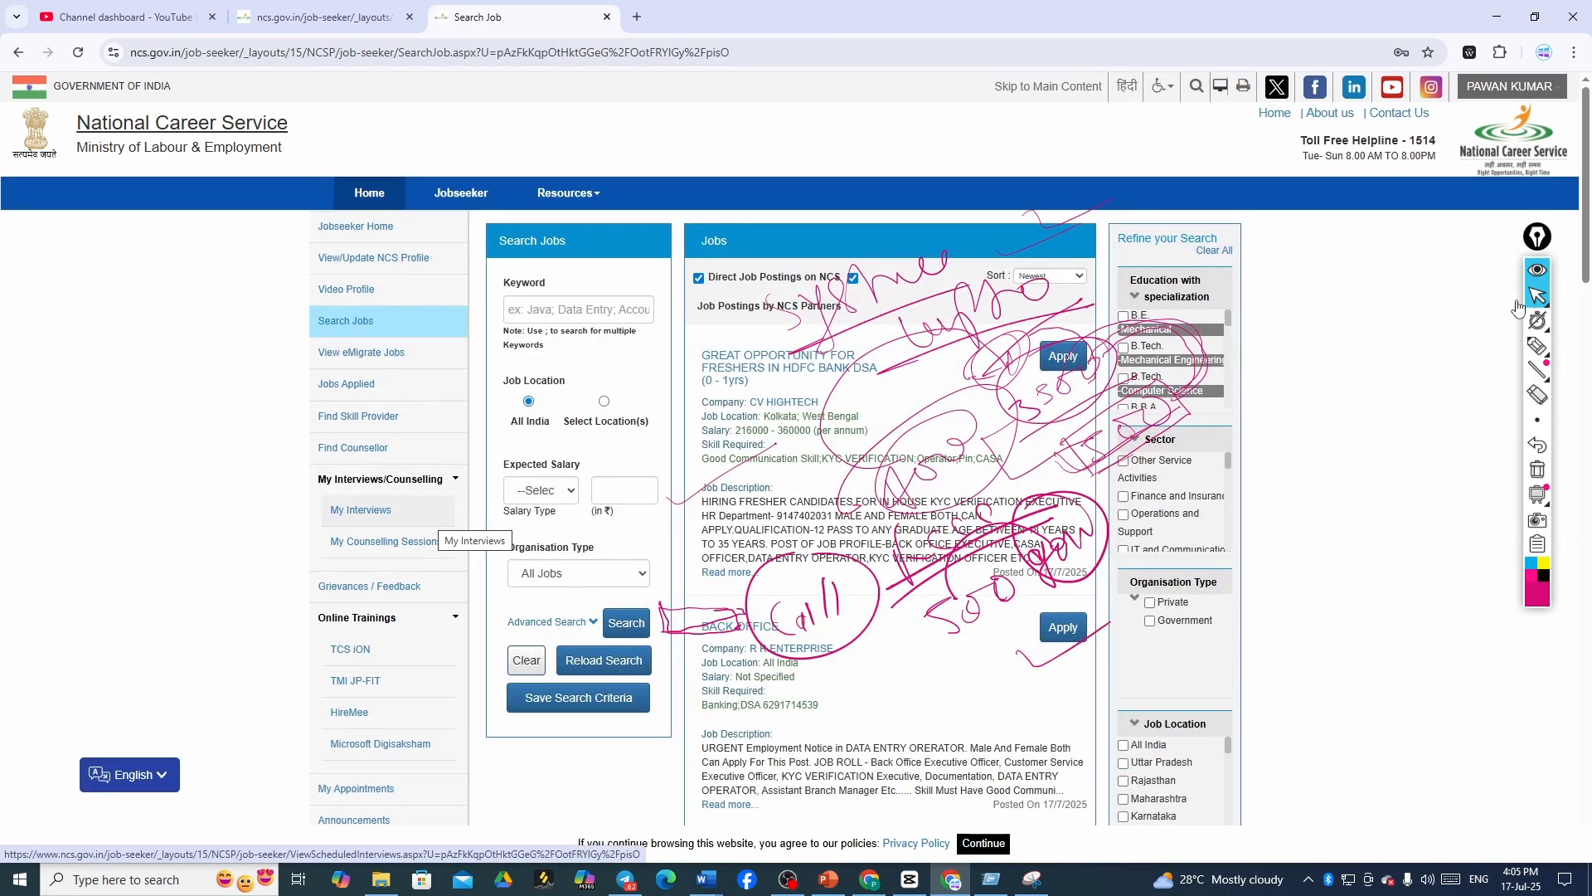
click(1547, 399)
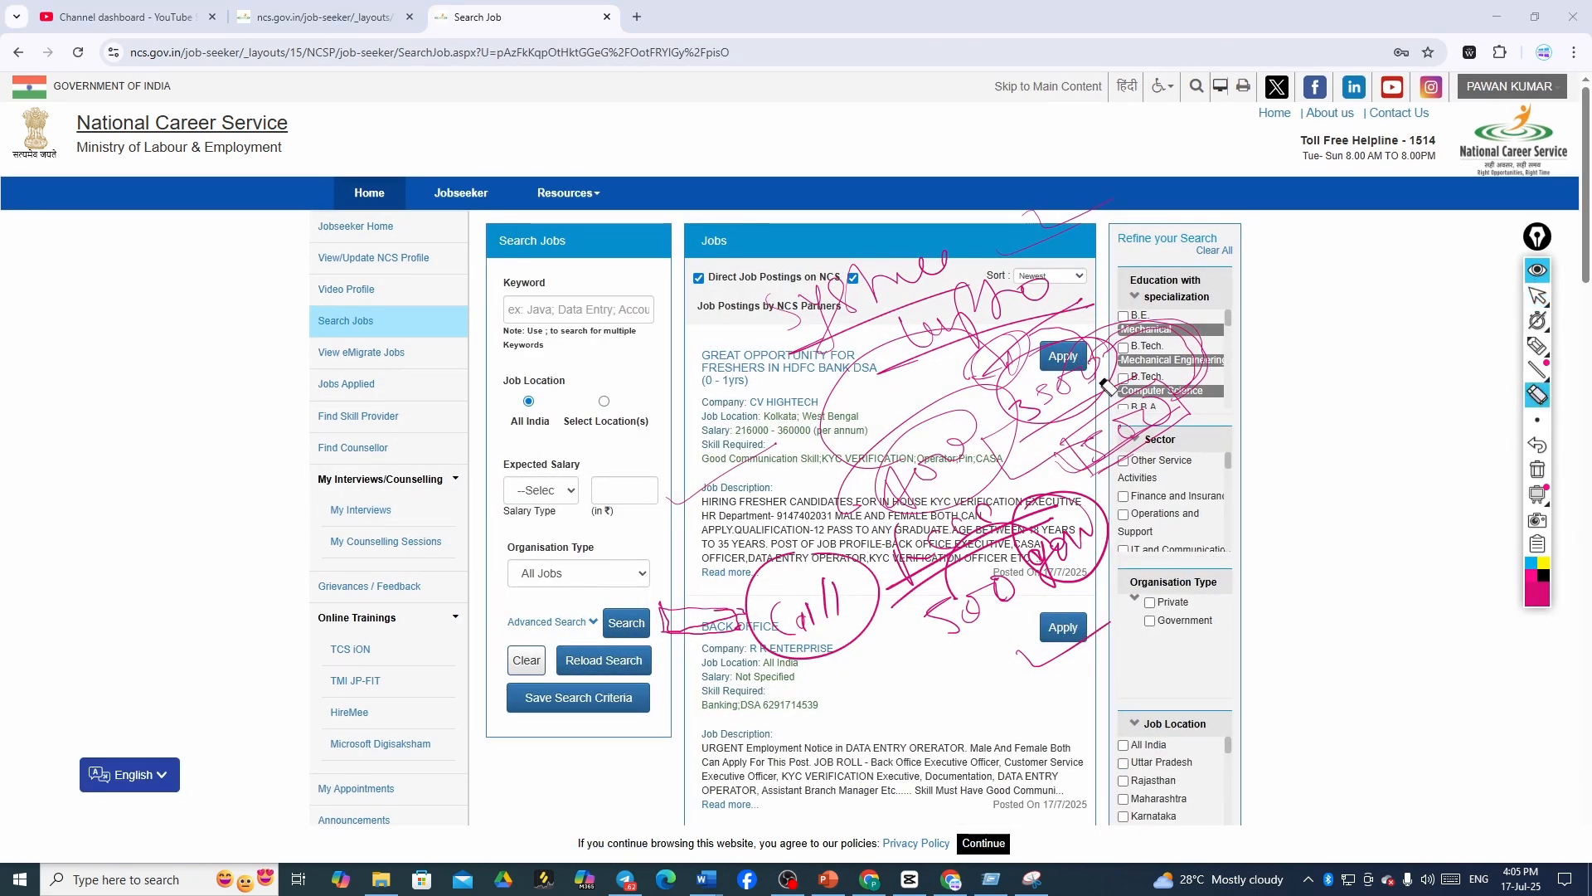
mouse_move(1069, 357)
mouse_down()
mouse_move(1037, 464)
mouse_move(830, 597)
mouse_move(966, 607)
mouse_move(1165, 498)
mouse_move(1037, 354)
mouse_move(887, 413)
mouse_move(711, 535)
mouse_move(1043, 557)
mouse_move(978, 531)
mouse_move(1088, 465)
mouse_move(964, 379)
mouse_move(1114, 216)
mouse_move(1053, 498)
mouse_move(843, 456)
mouse_up()
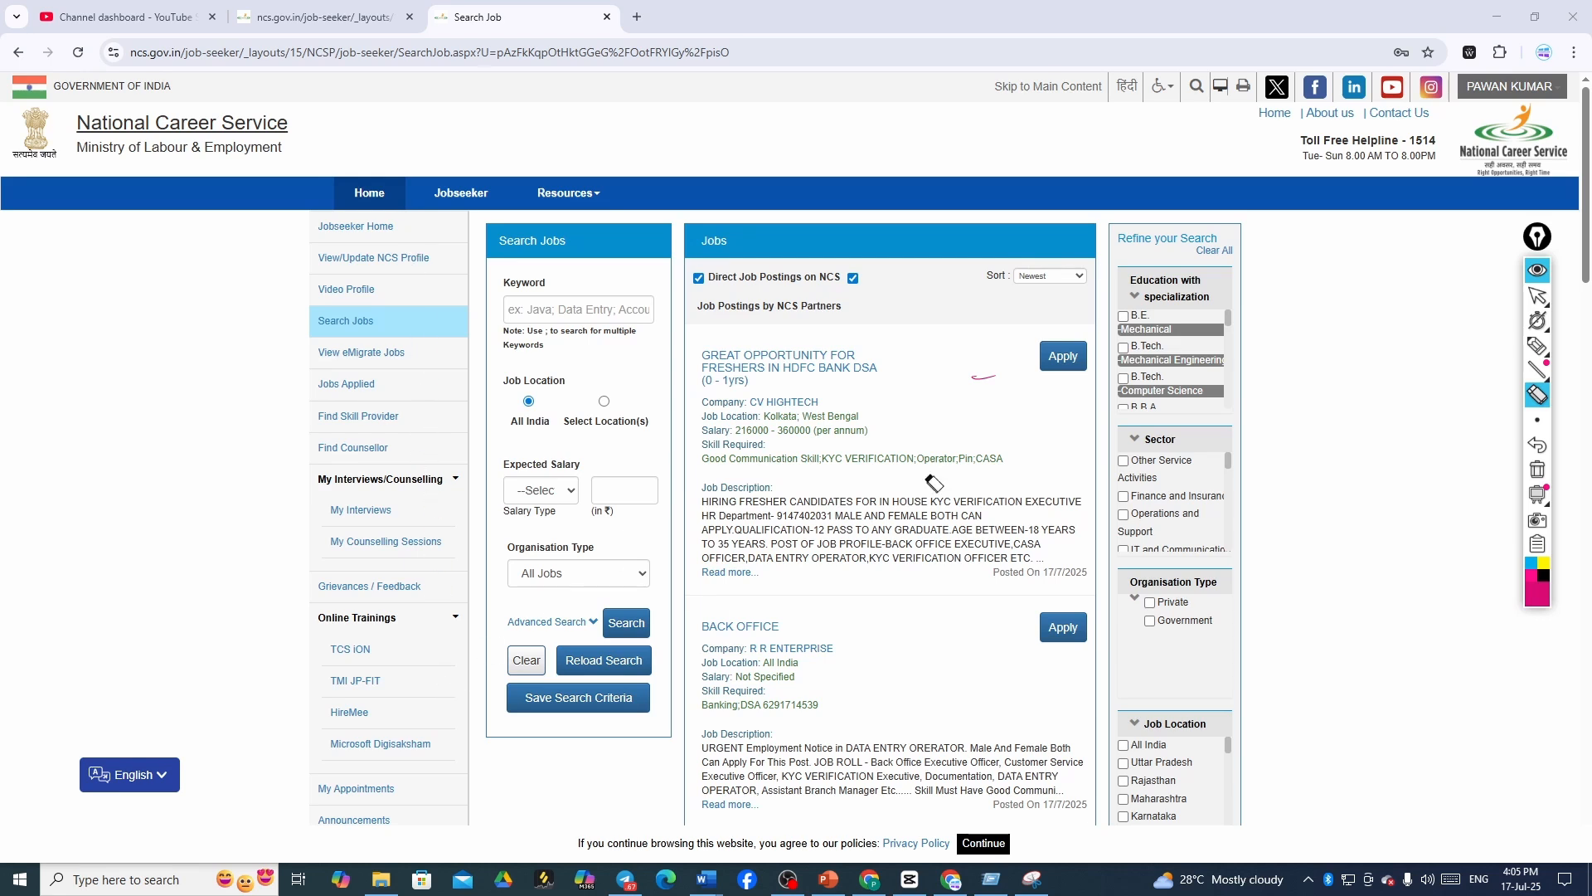
click(1532, 355)
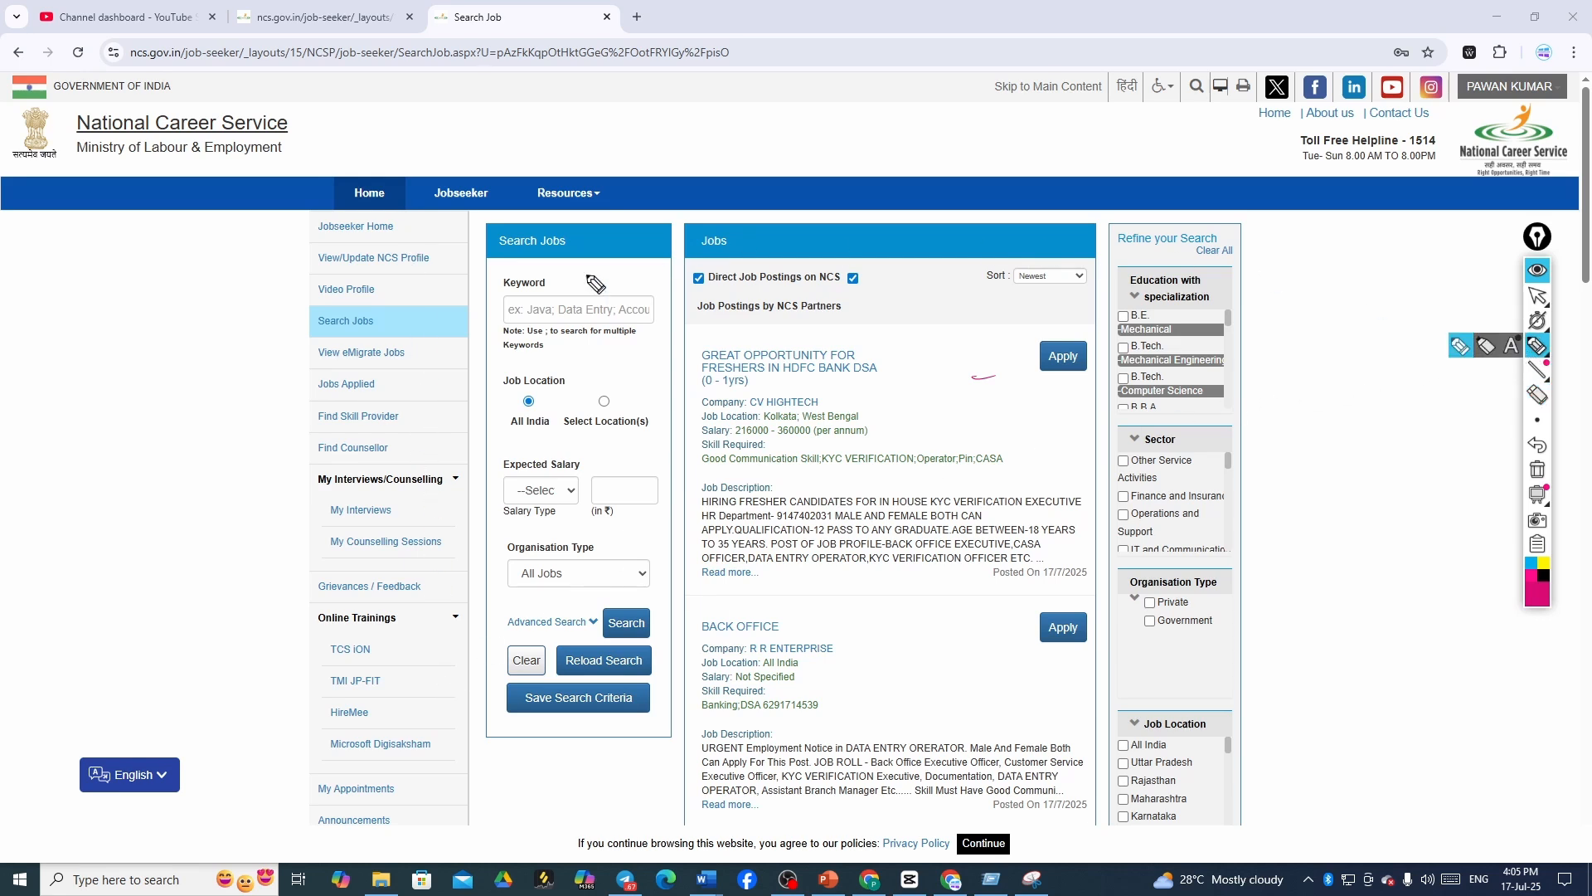
mouse_move(363, 386)
mouse_down()
mouse_move(380, 405)
mouse_move(440, 352)
mouse_up()
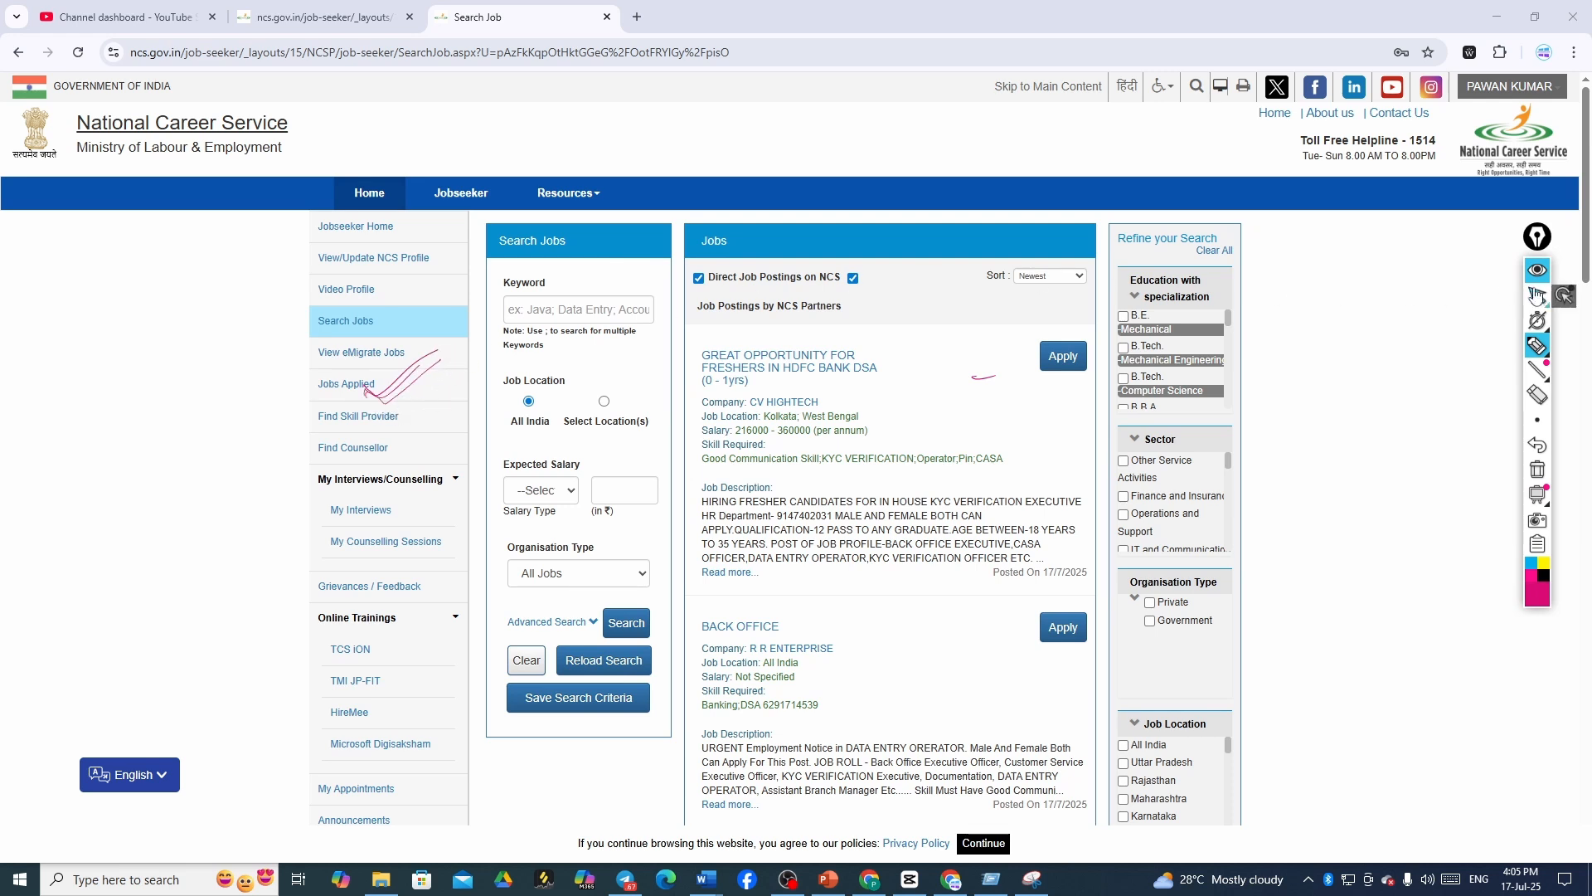
- Open the Jobs Applied list and scroll down to the Closed postings
click(1539, 299)
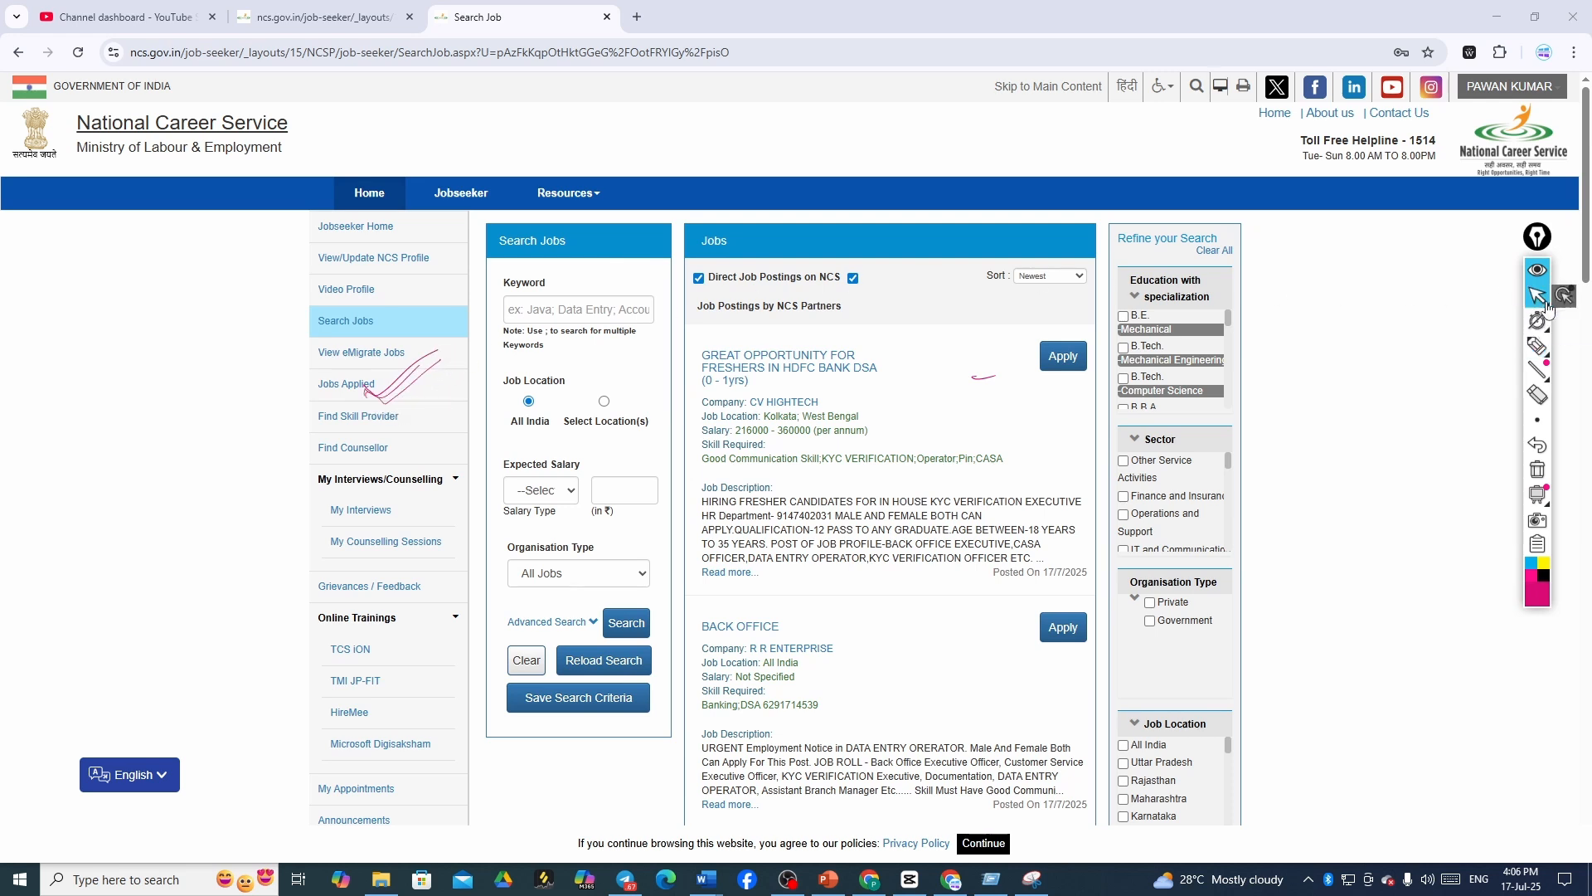
click(346, 384)
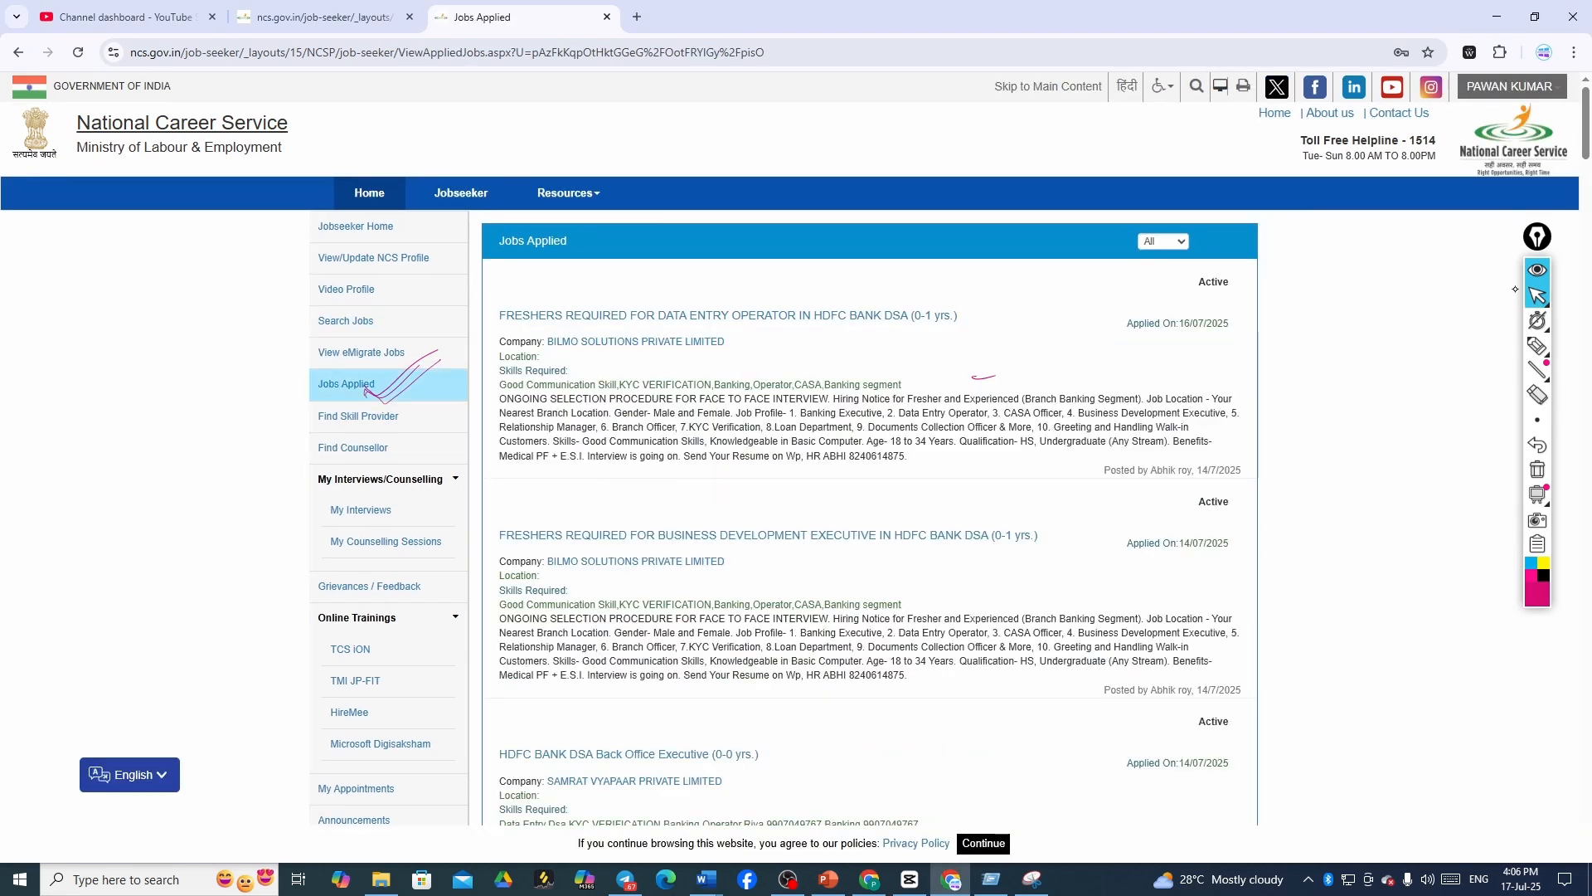
scroll(1515, 289, down, 10)
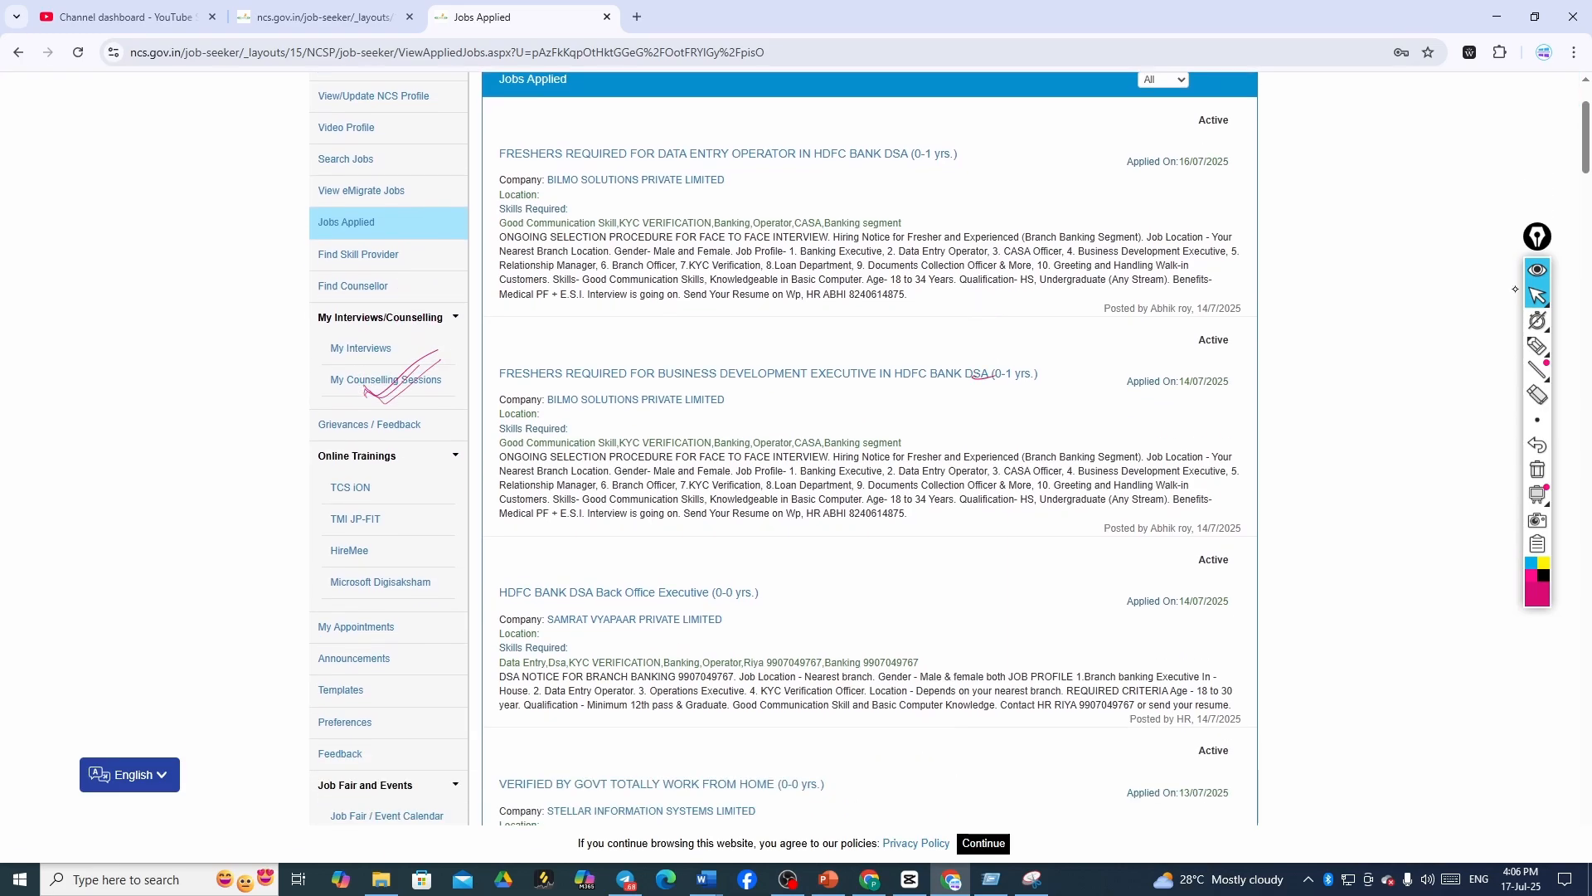
scroll(1515, 288, down, 15)
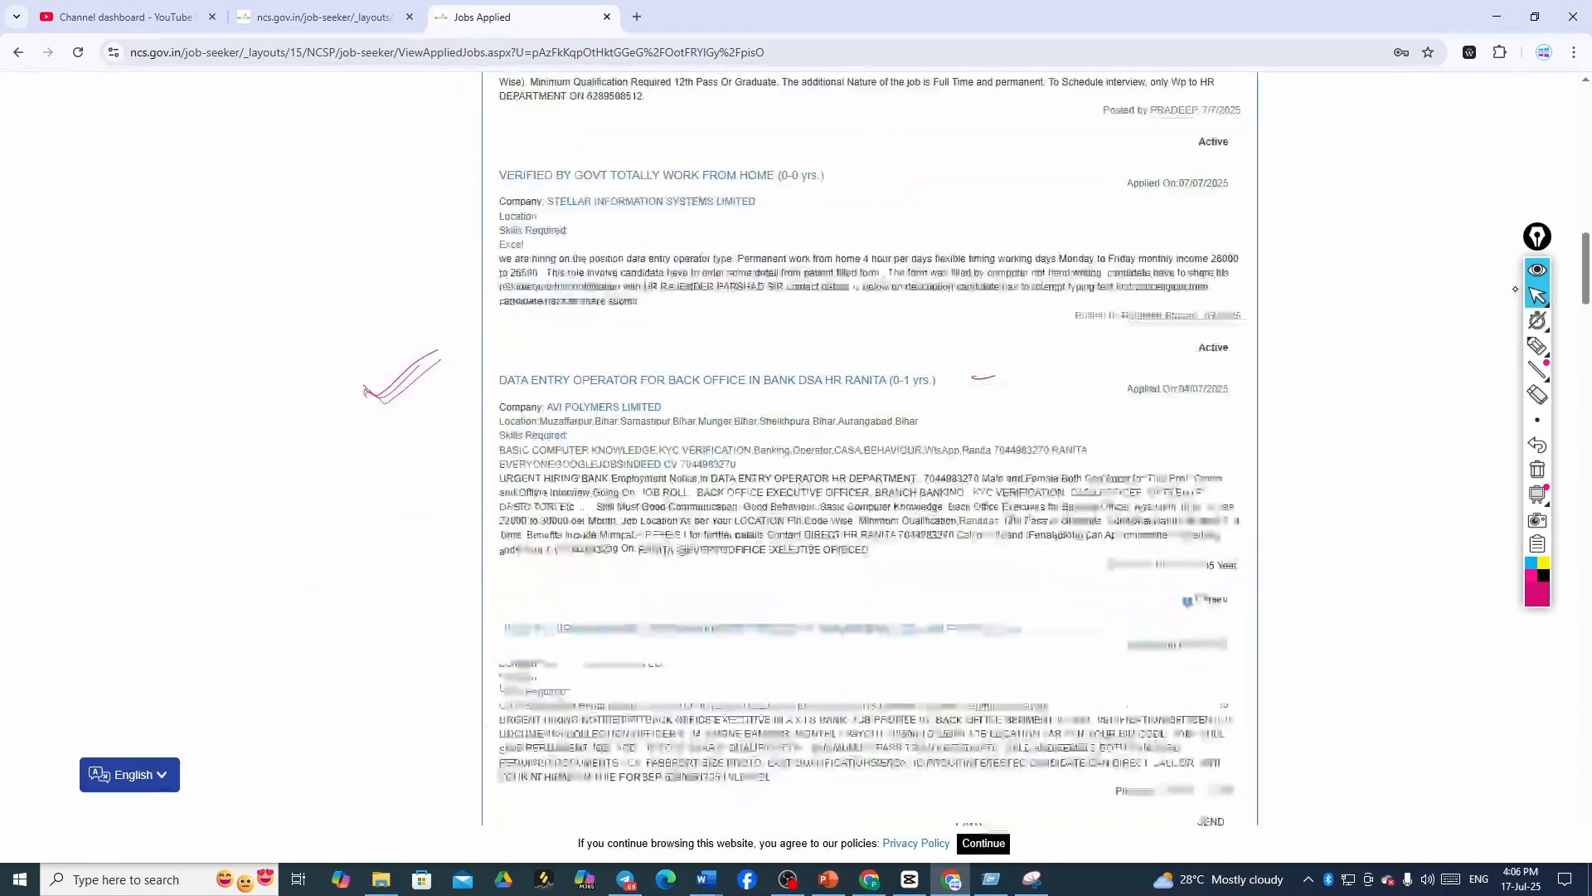
scroll(1515, 289, down, 15)
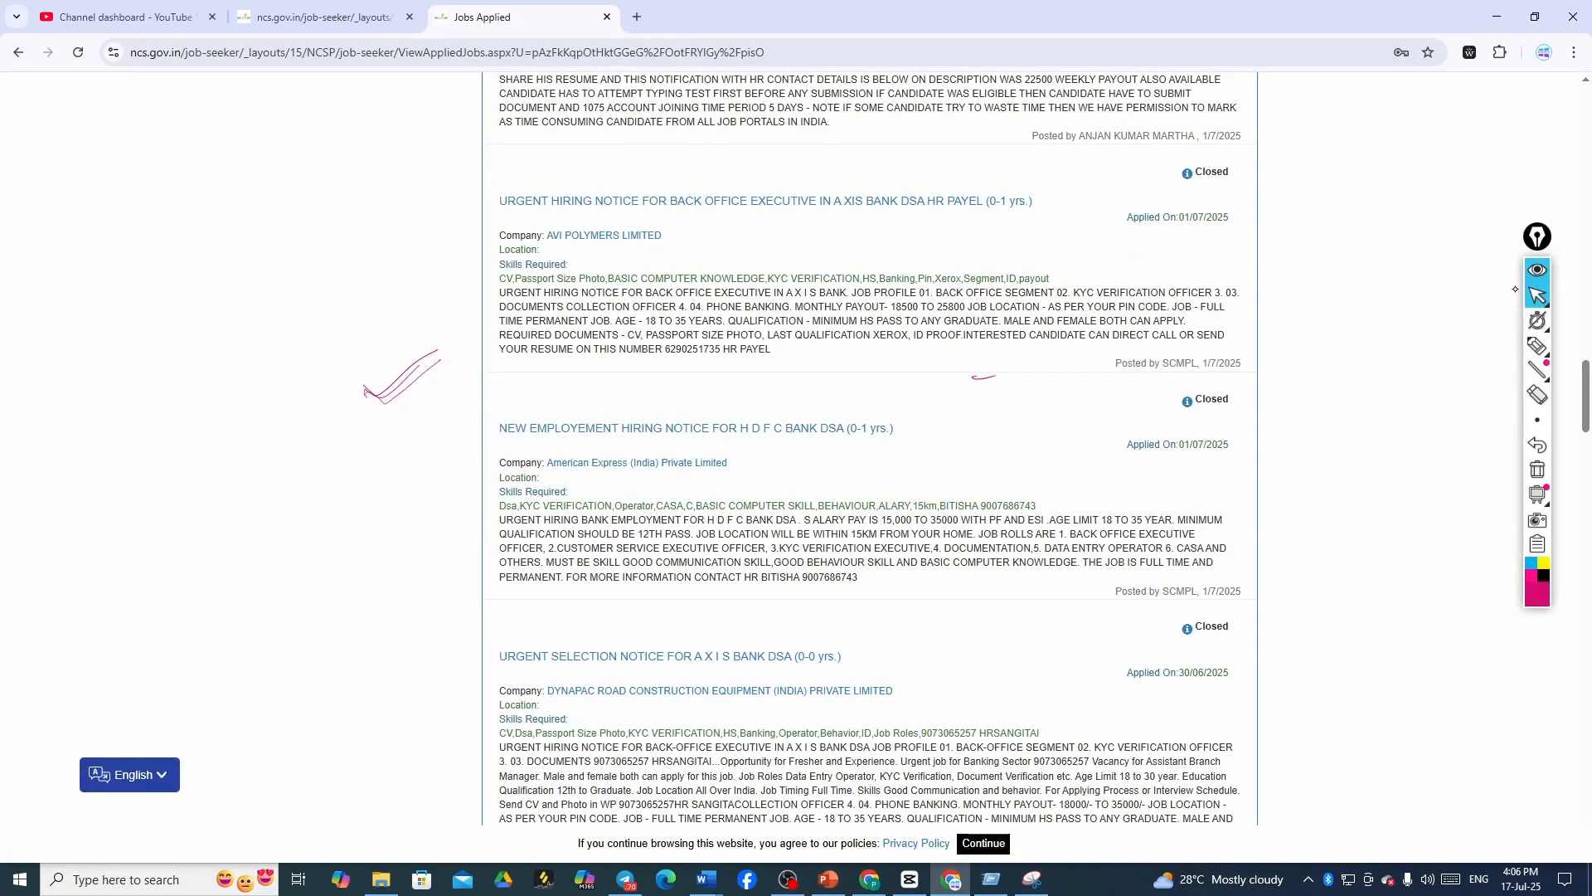
- Circle the Applied On:01/07/2025 date and annotate the closed HDFC listing with checks and 'Job'
click(1537, 345)
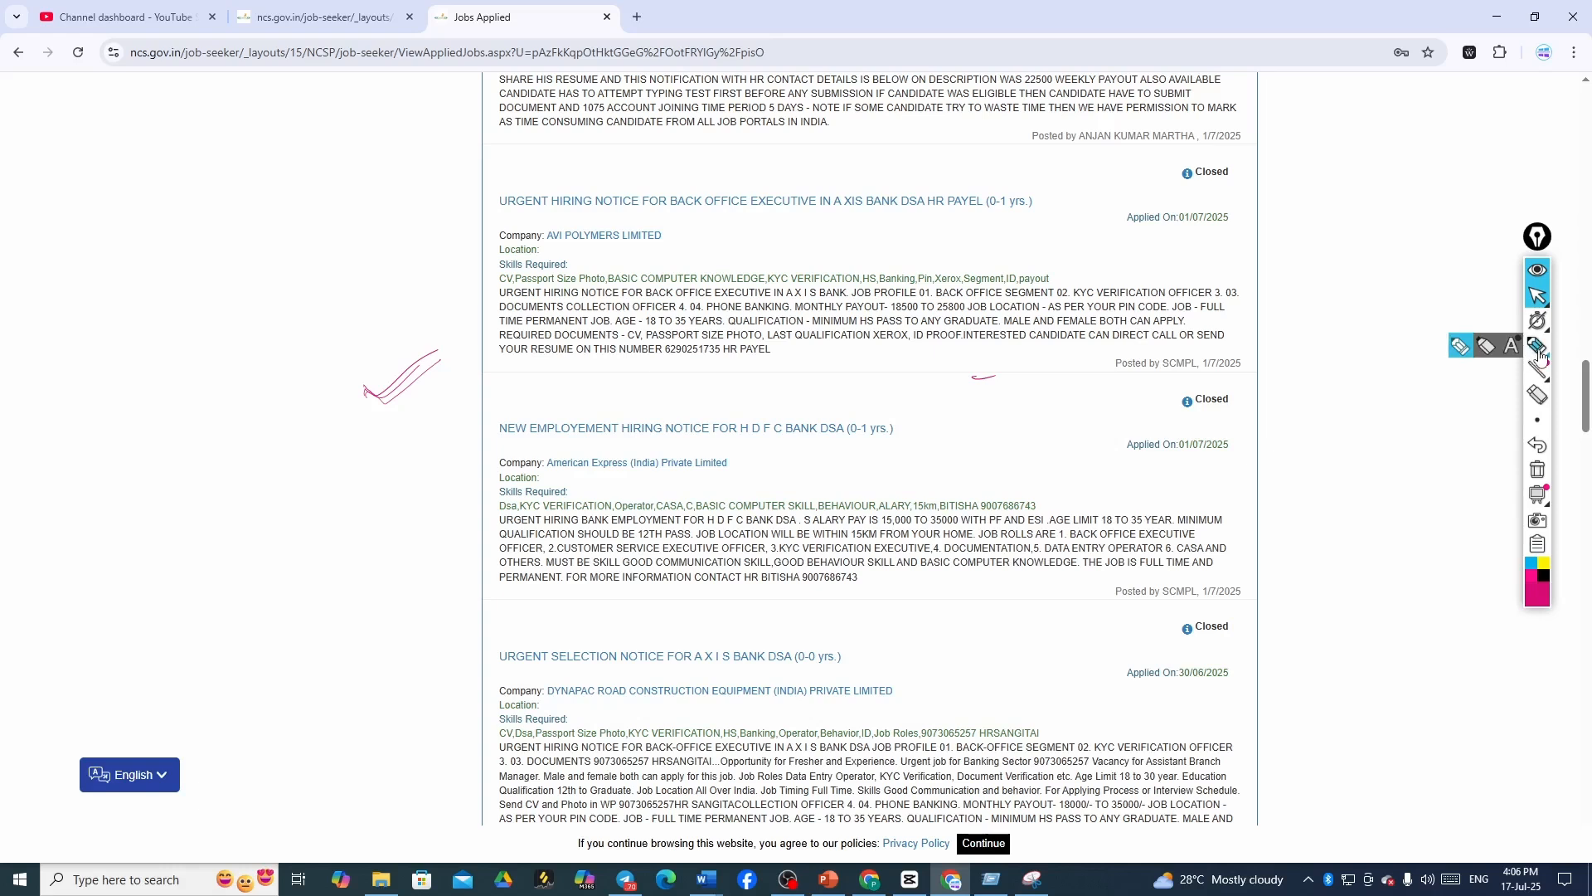
drag(1174, 184, 1219, 190)
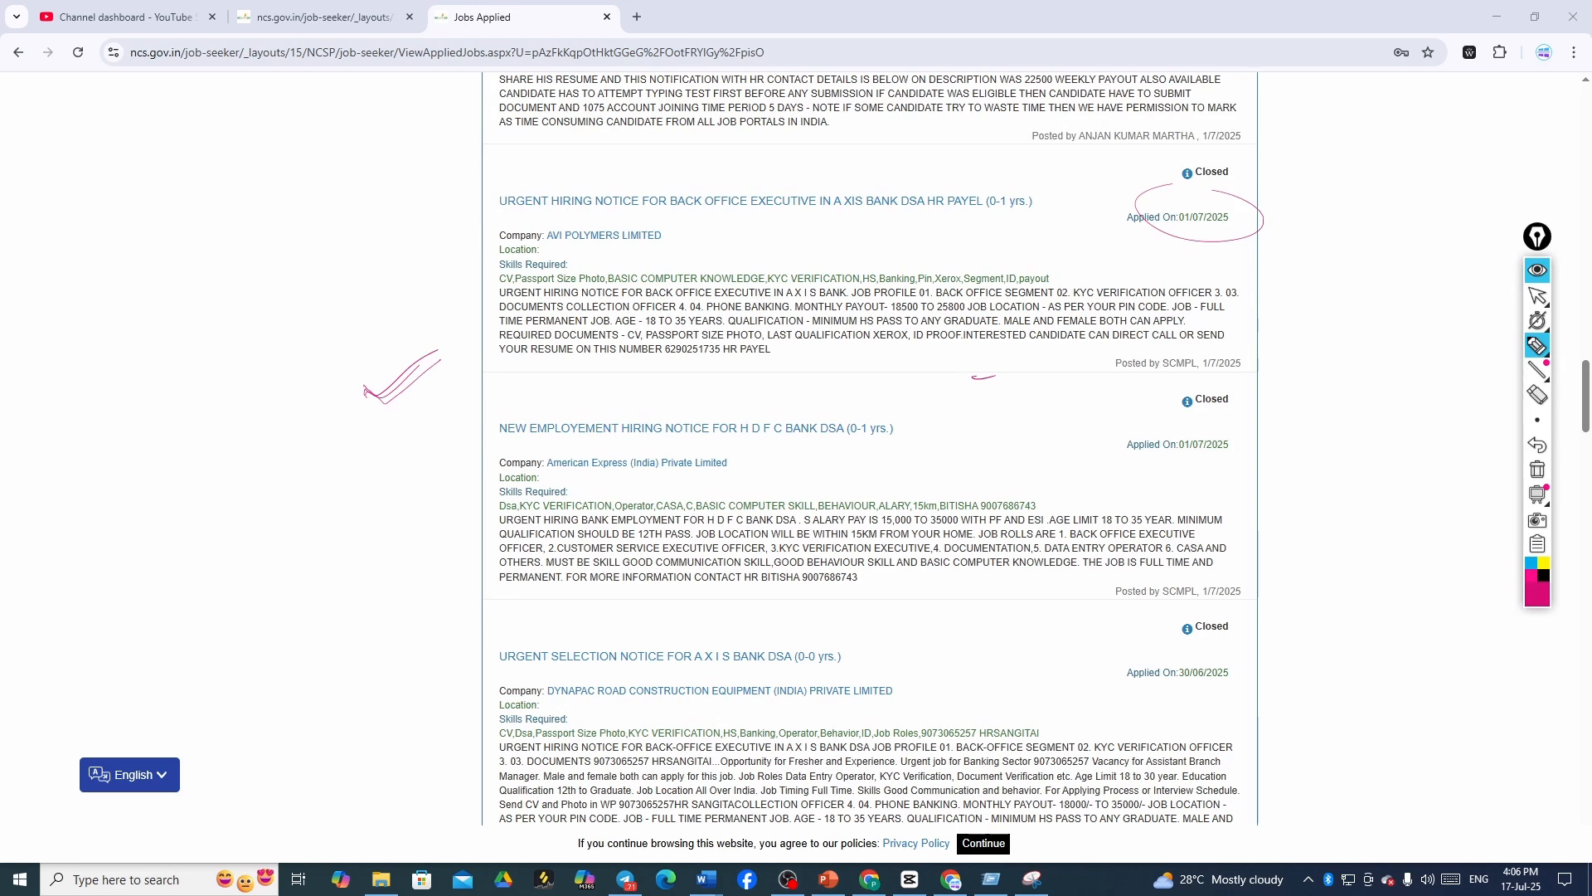
drag(857, 439, 923, 413)
drag(784, 448, 911, 416)
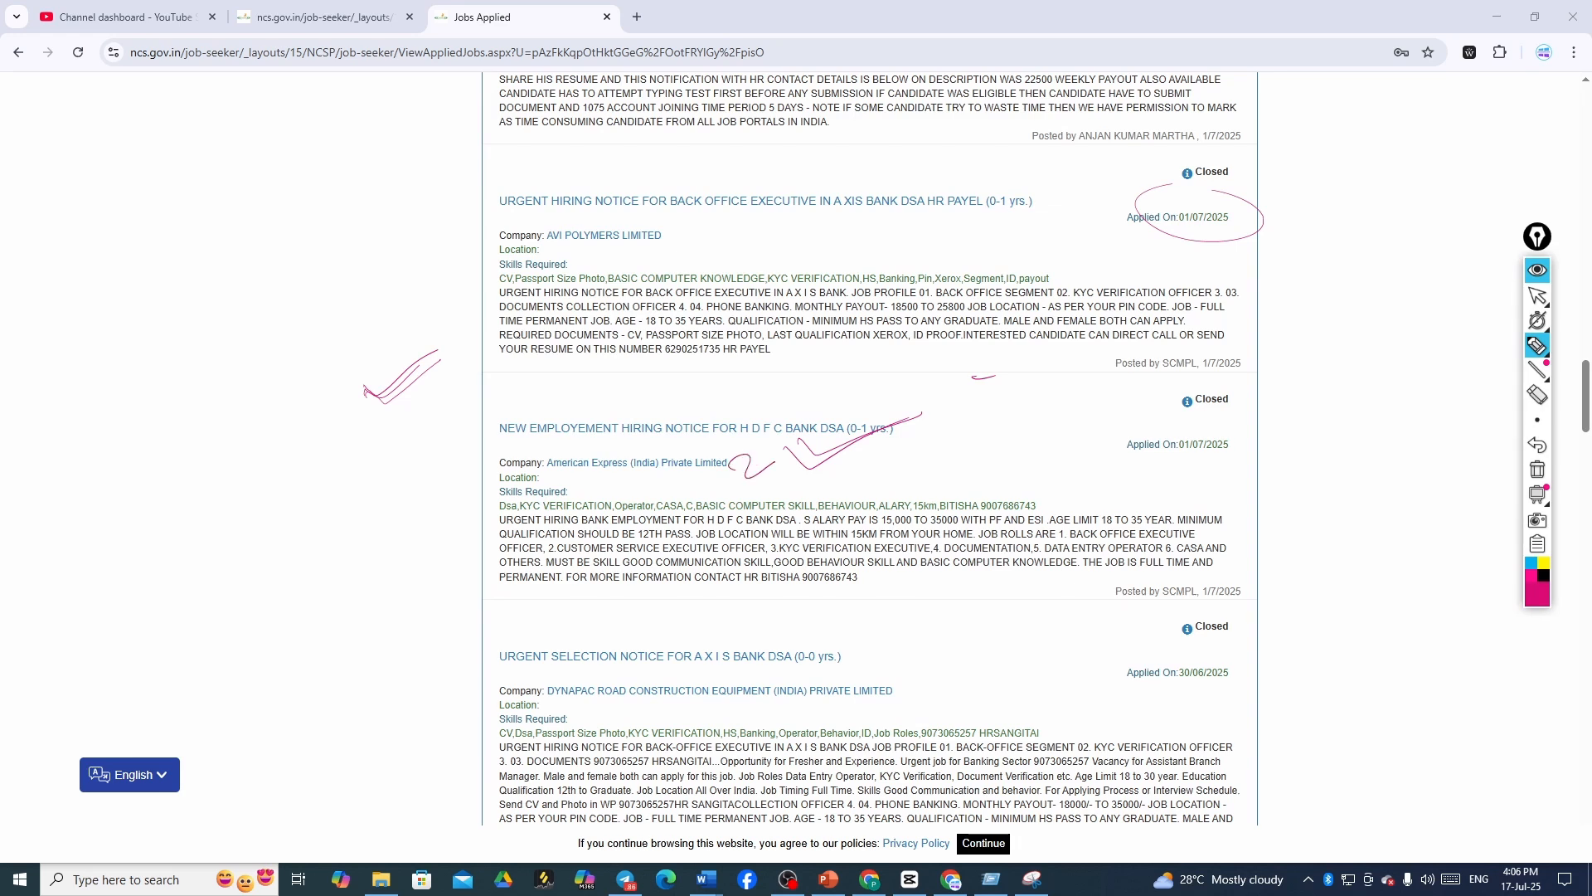
mouse_move(929, 410)
mouse_down()
mouse_move(958, 390)
mouse_move(1162, 397)
mouse_up()
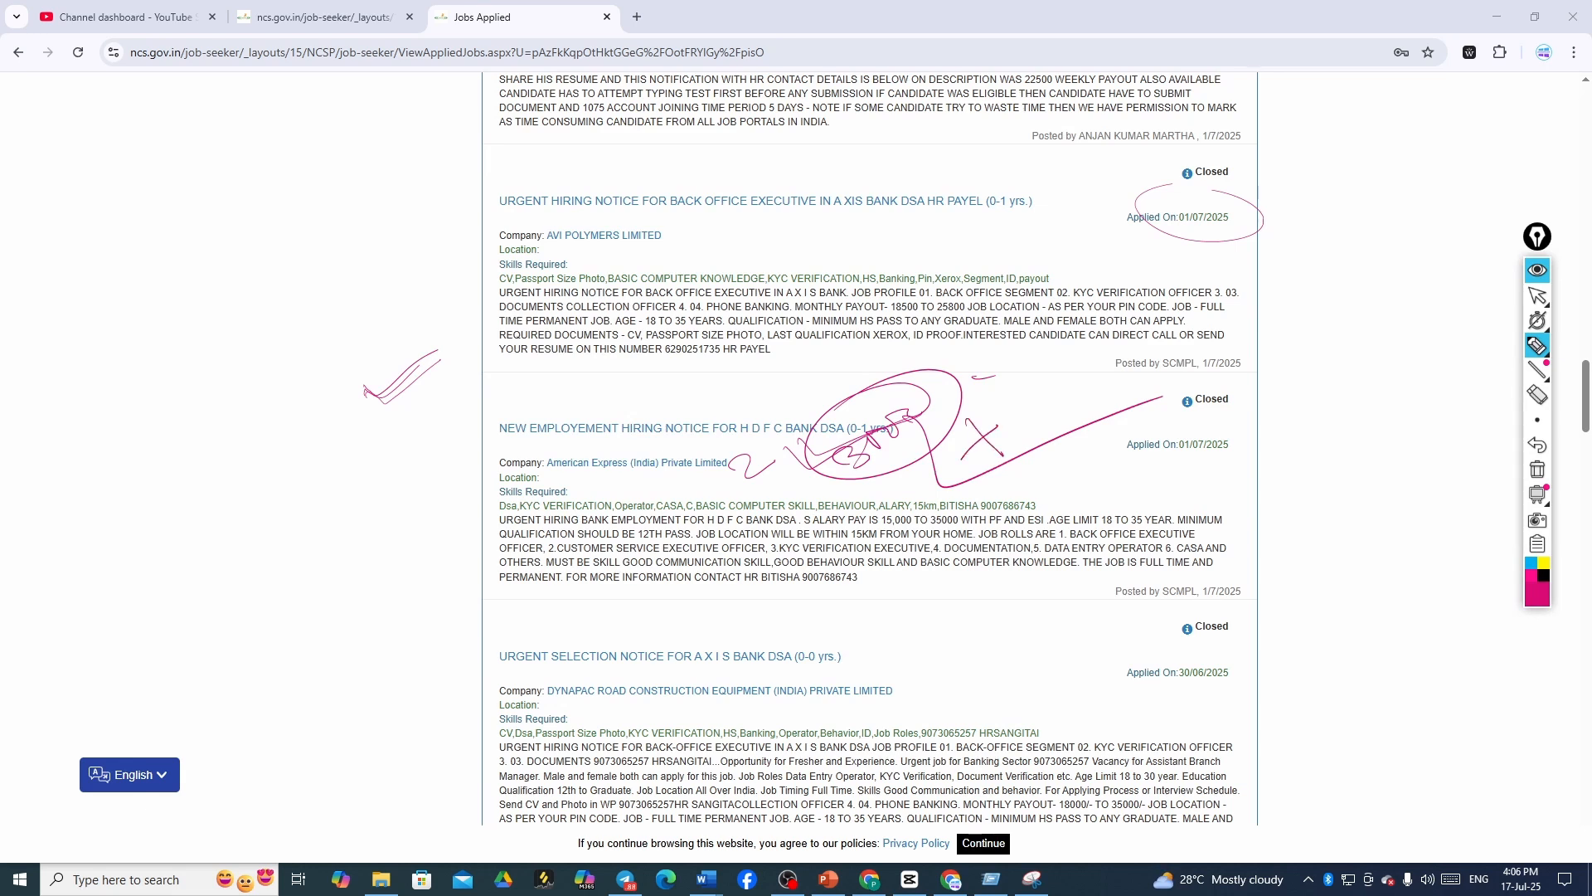
drag(1016, 407, 966, 410)
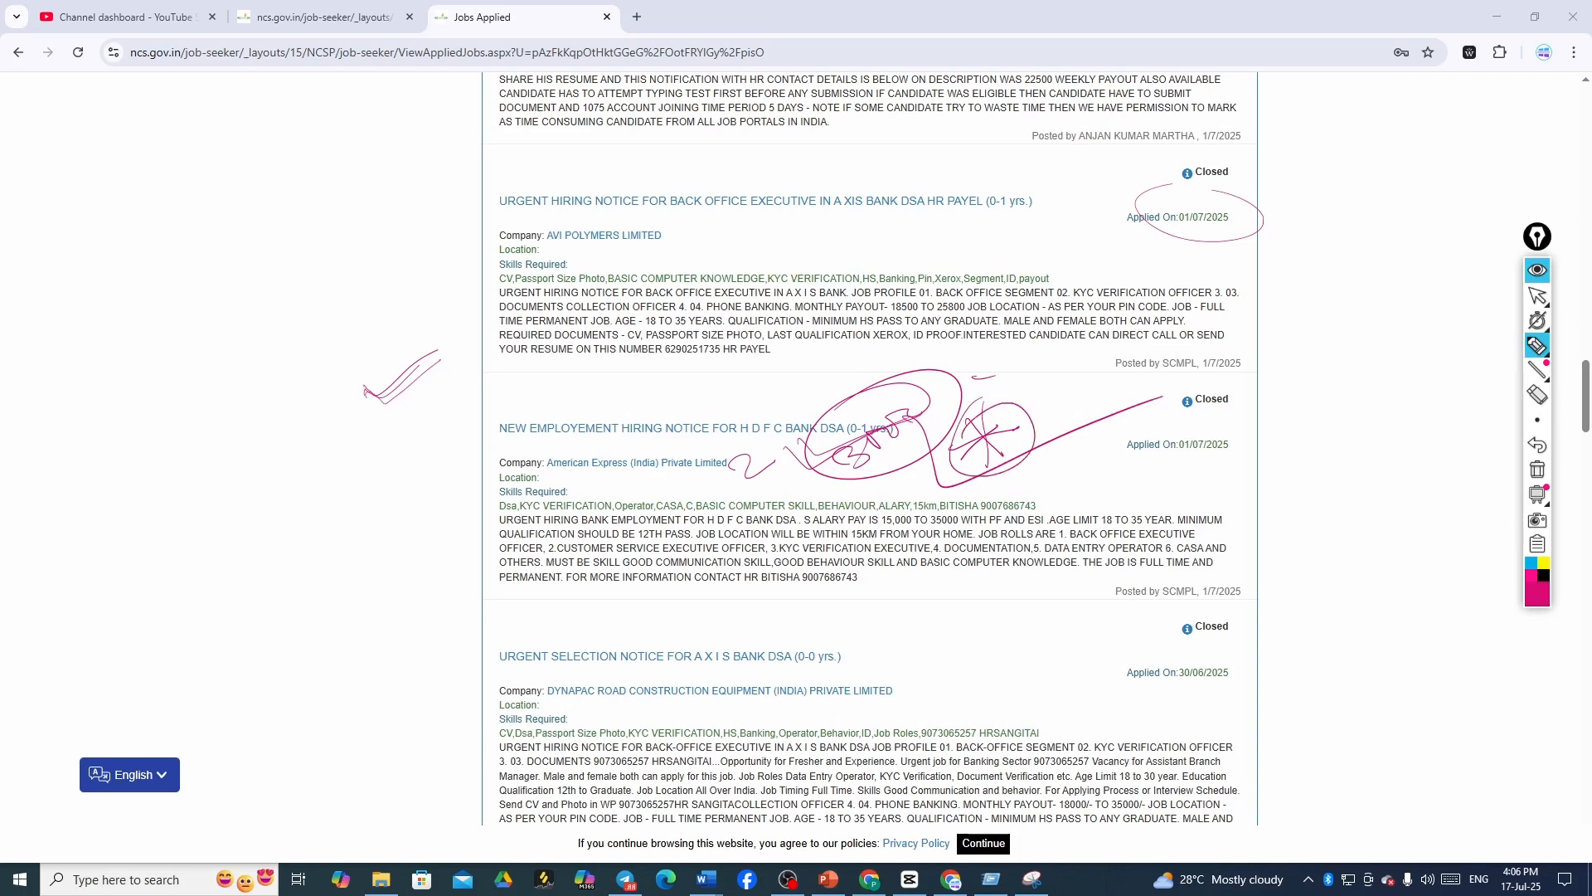
drag(1079, 360, 1091, 375)
mouse_move(1130, 377)
mouse_down()
mouse_move(1040, 331)
mouse_move(1132, 365)
mouse_up()
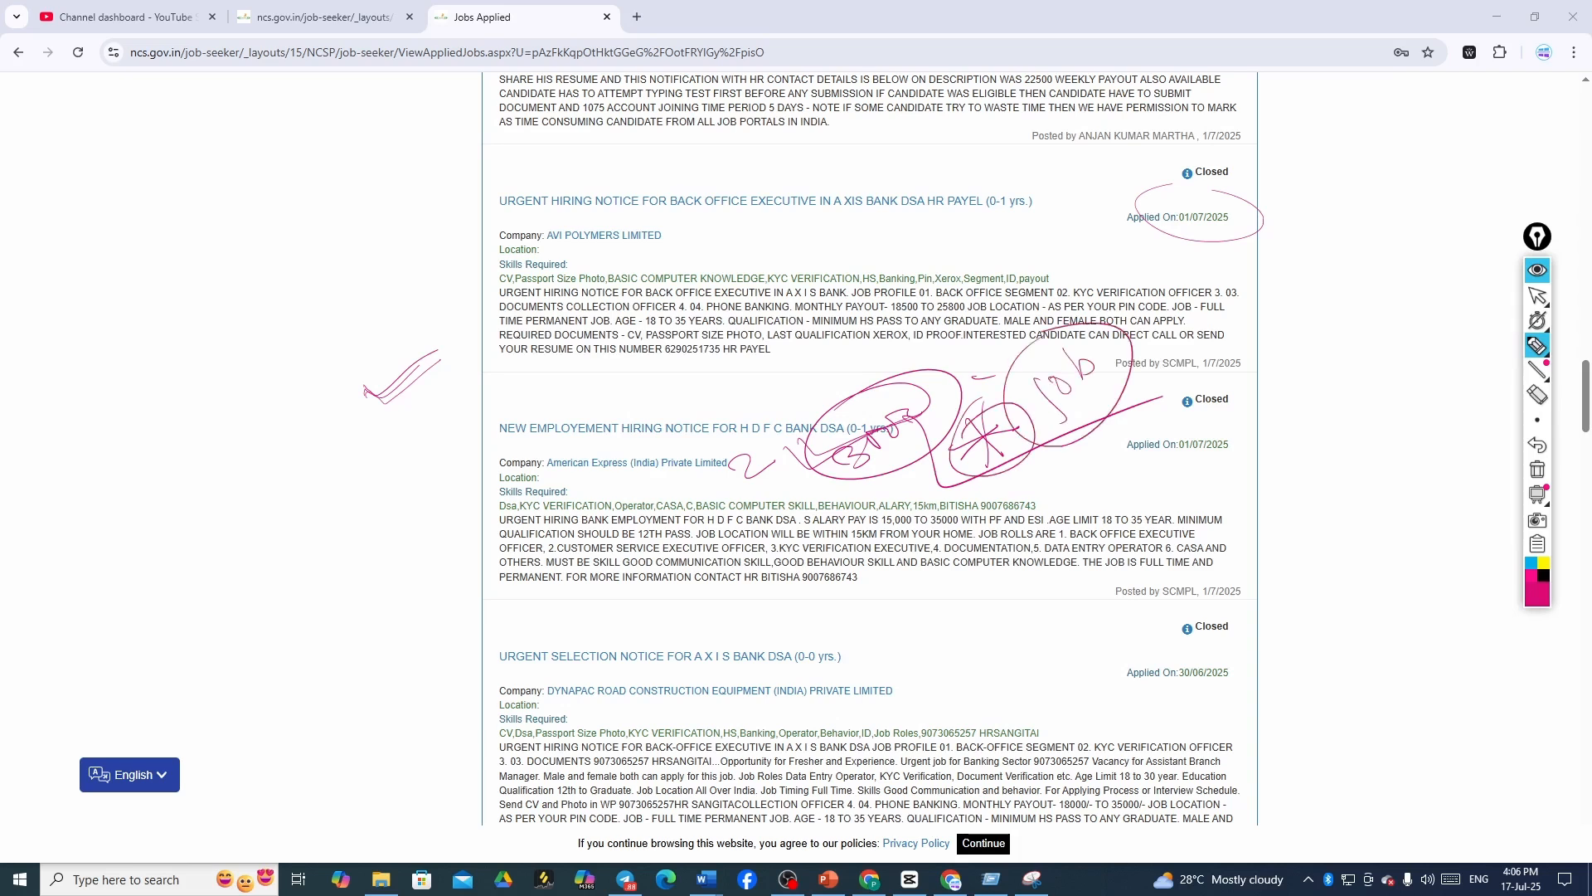
click(1537, 296)
- Scroll to the top and sign out via the user name menu
scroll(1525, 299, up, 1)
scroll(1524, 299, up, 10)
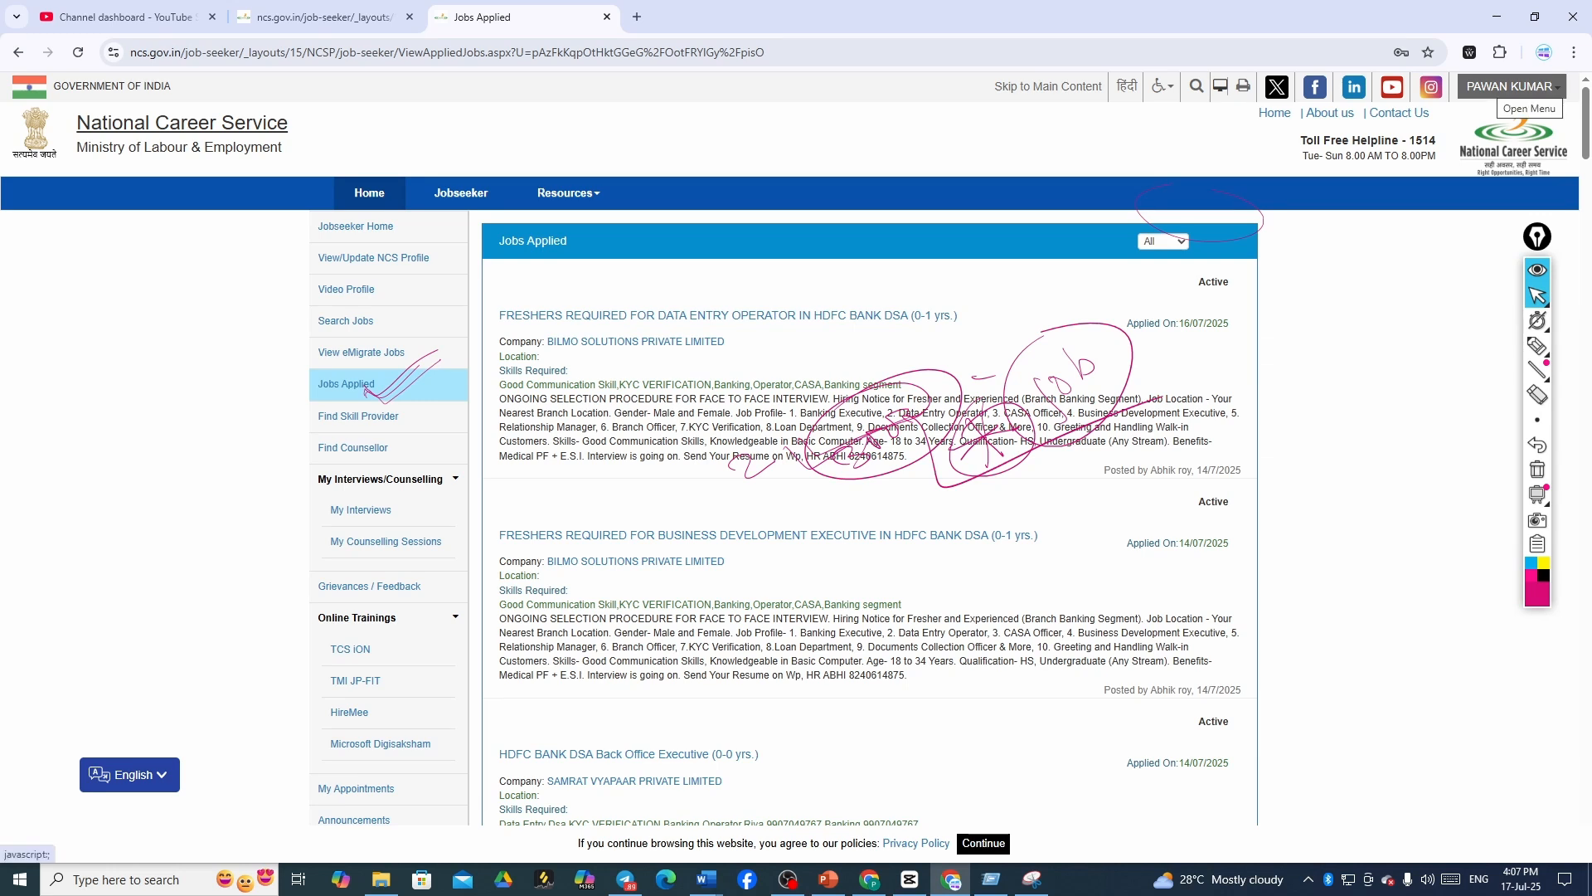
click(1509, 86)
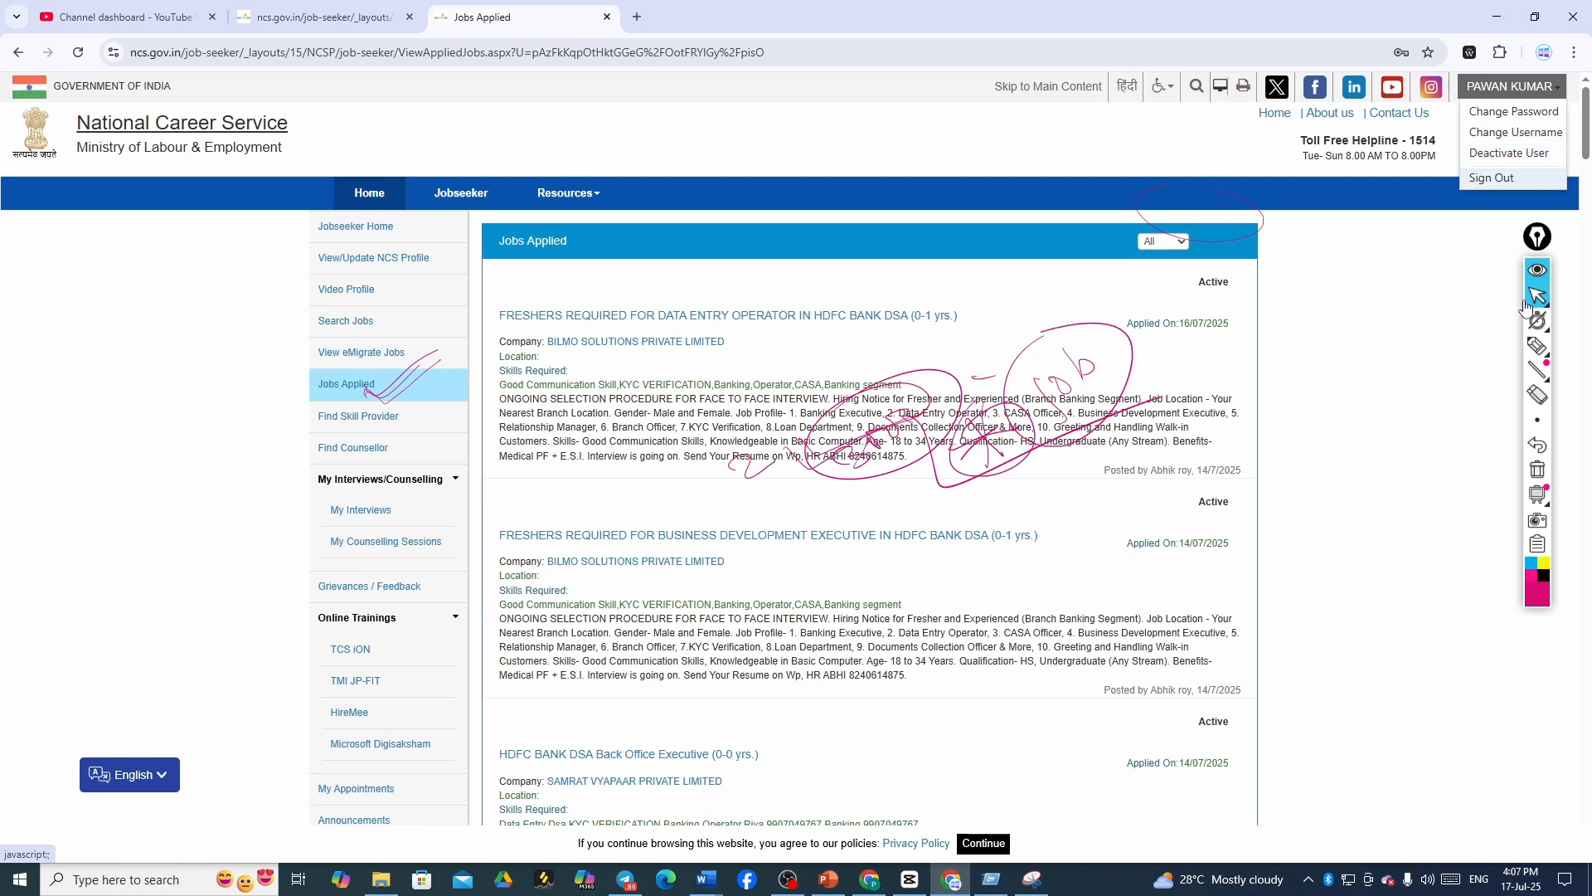
click(1492, 178)
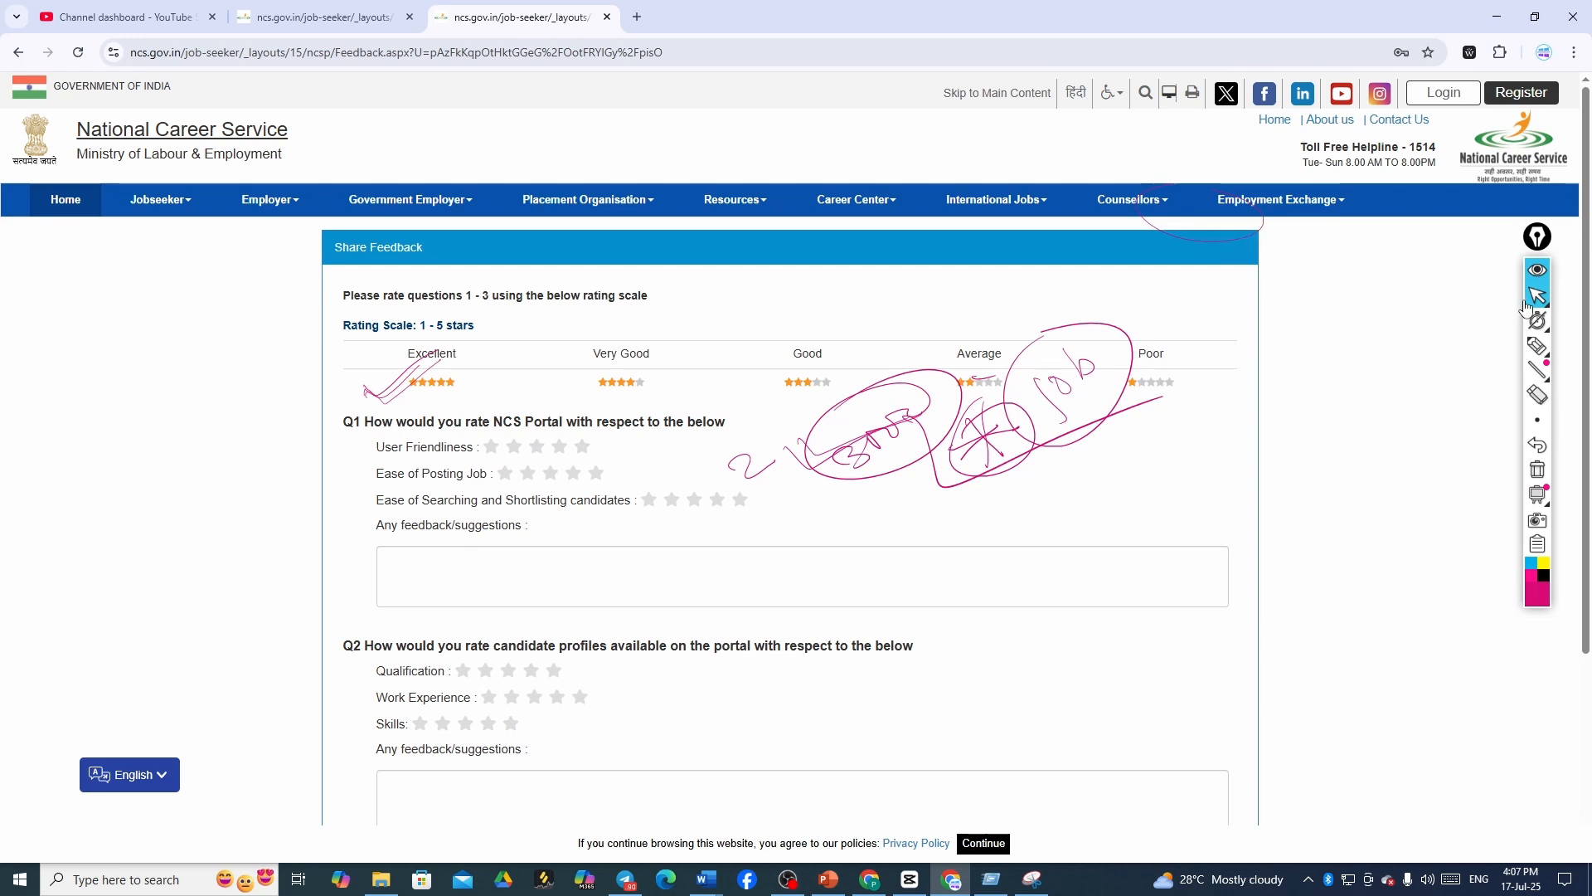
- Open Register, keep Jobseeker as the role, and set UID Type to Mobile Number
click(1521, 93)
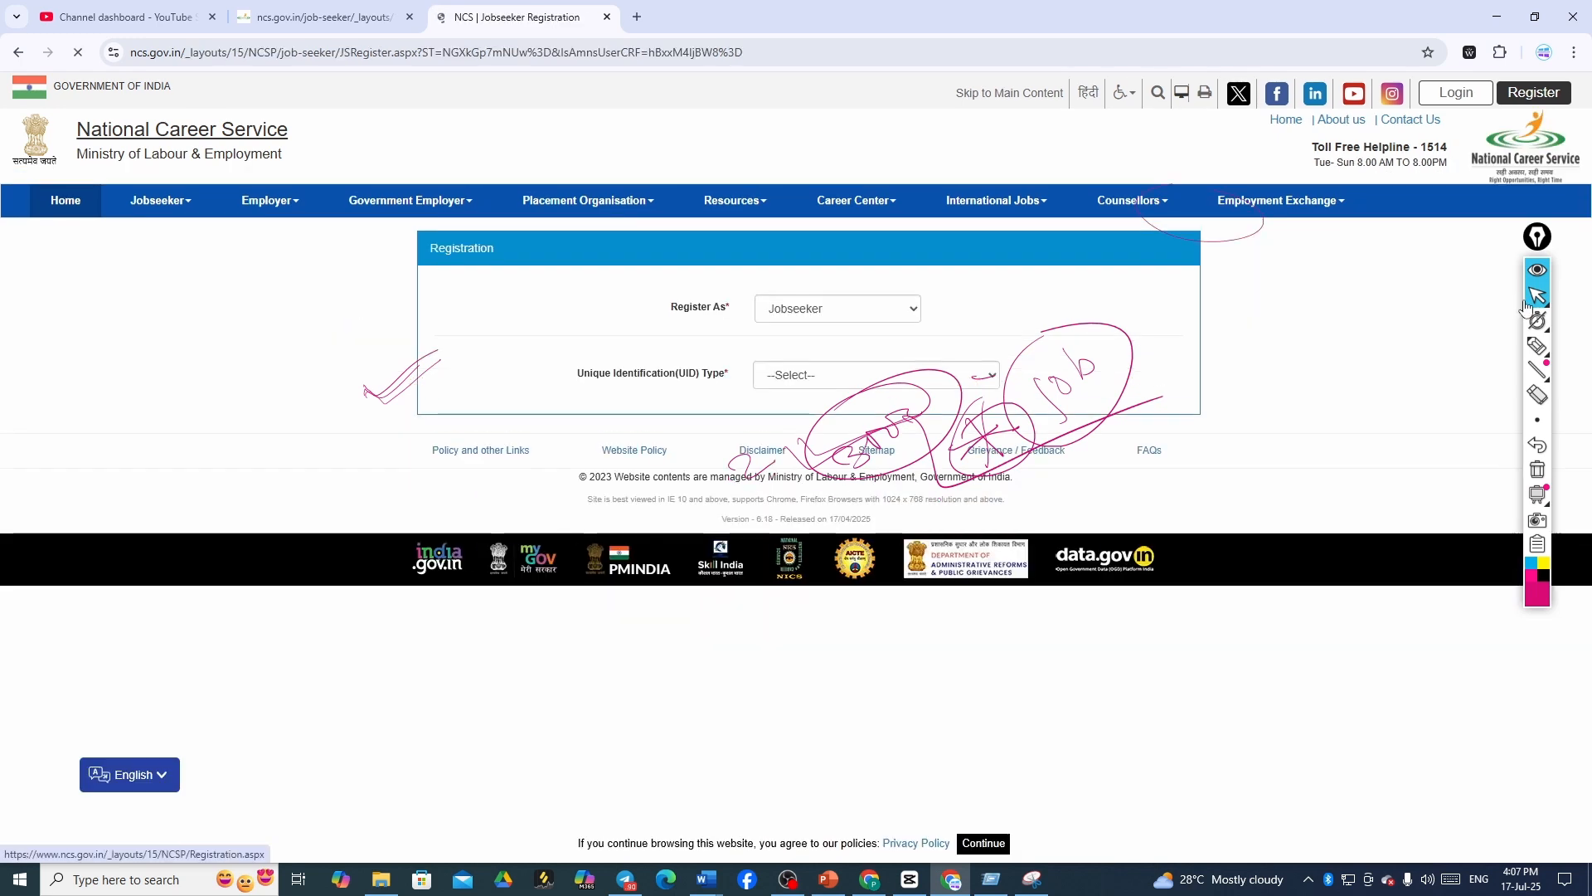
click(837, 308)
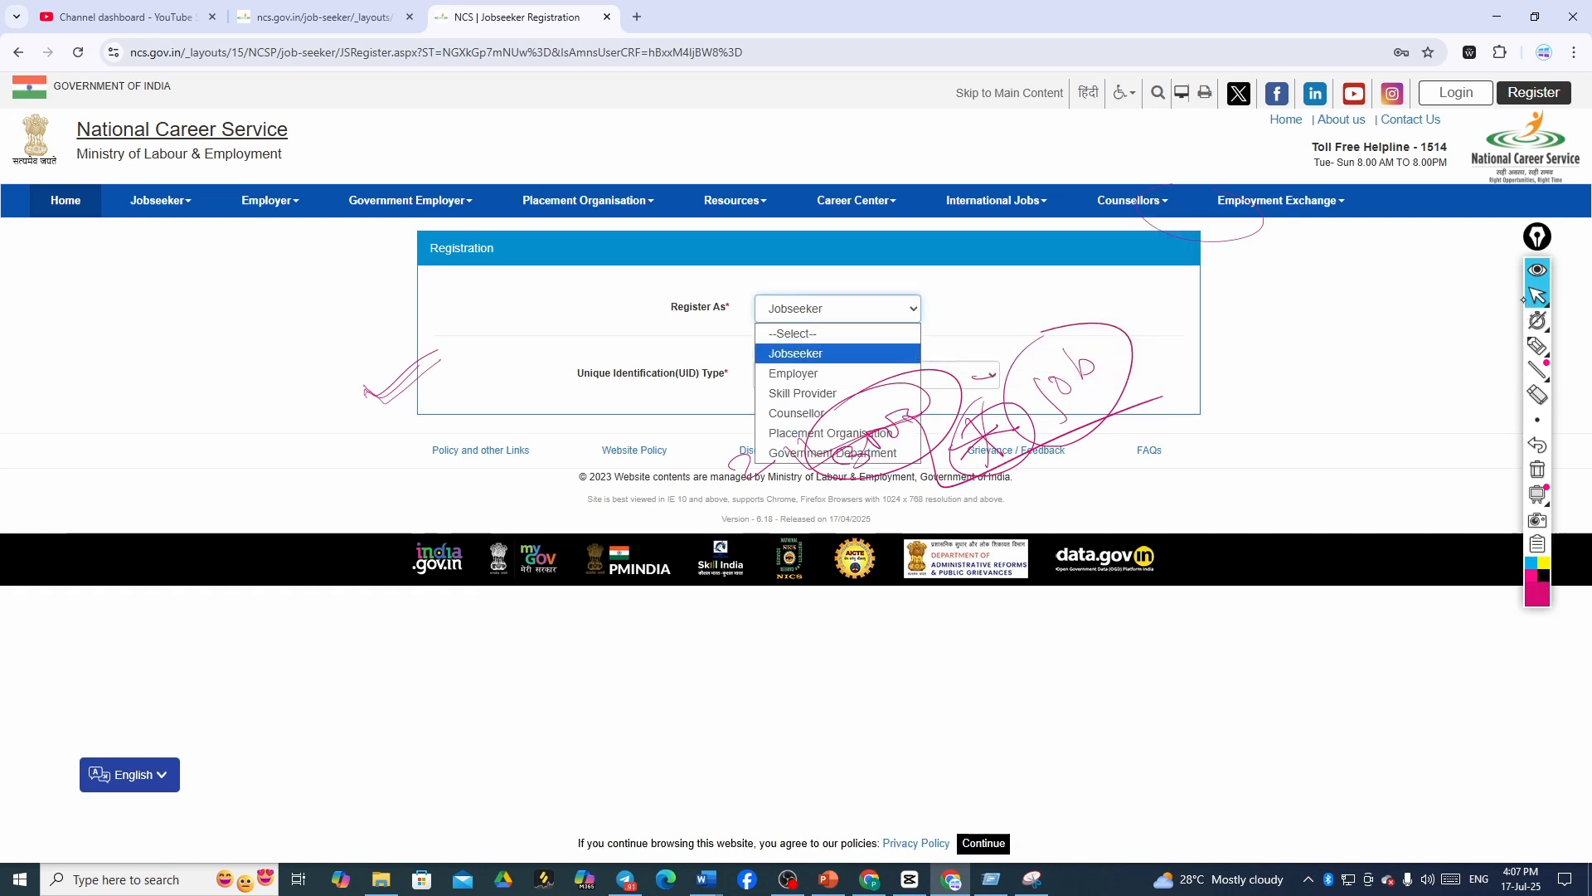
click(796, 353)
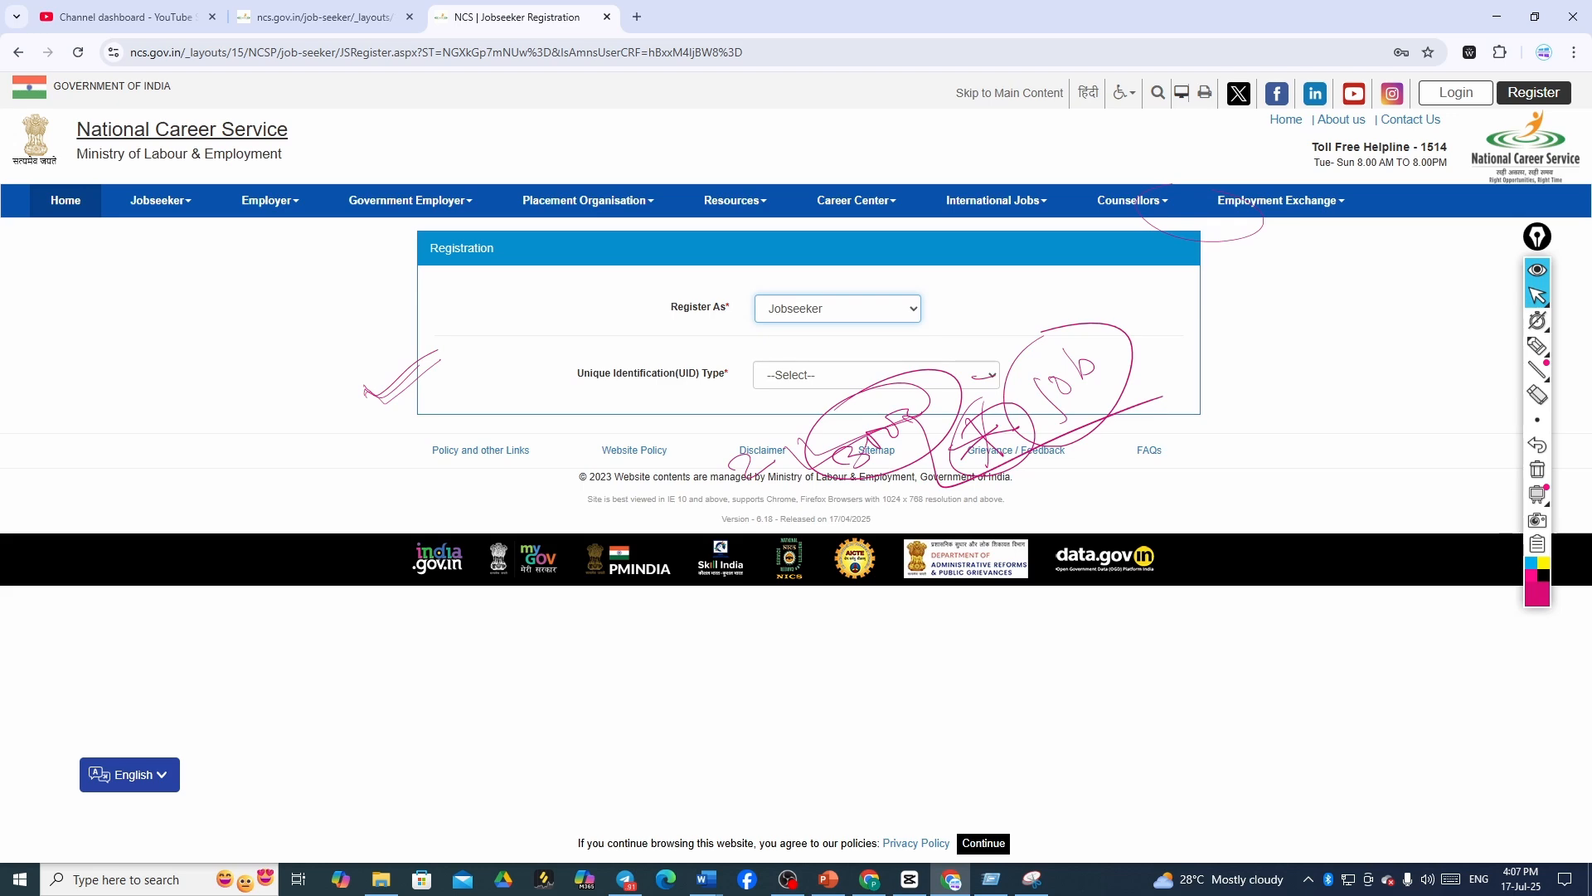
click(876, 375)
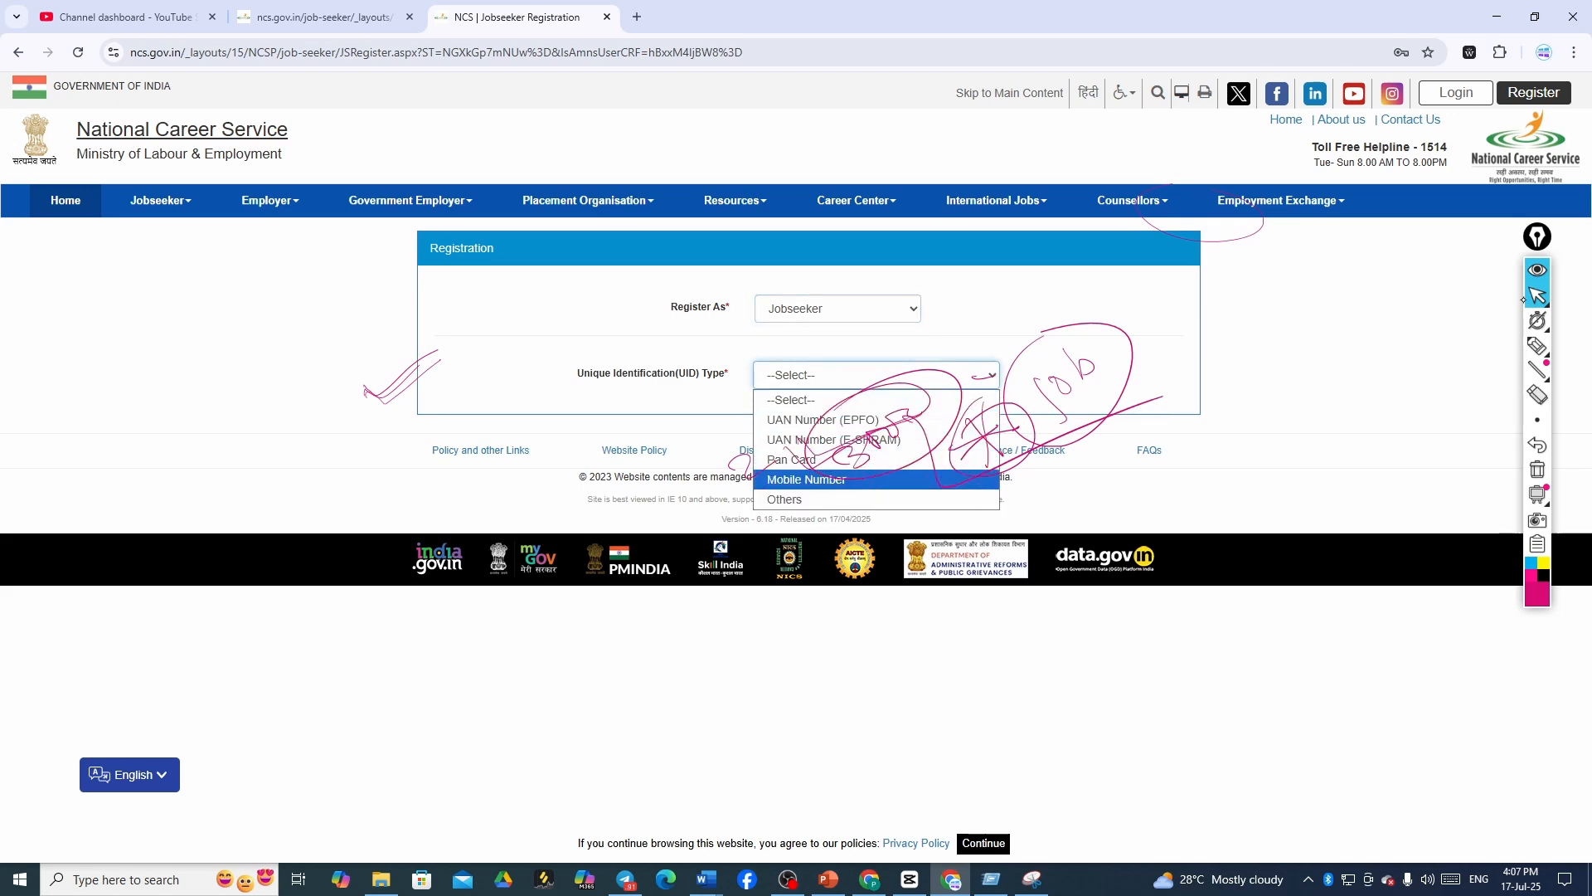
click(830, 480)
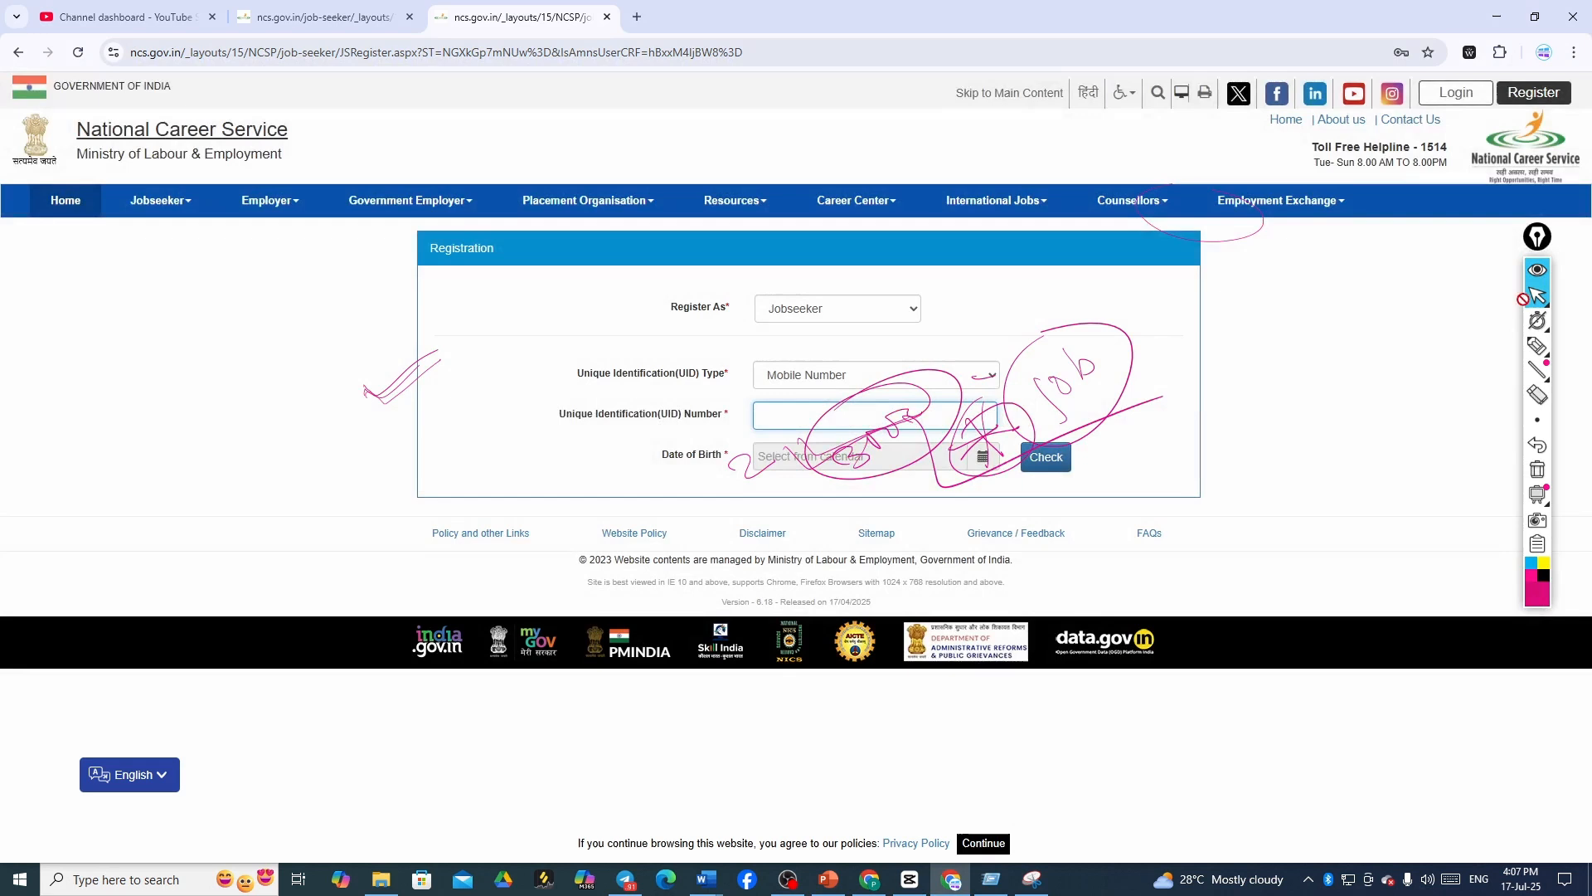
click(863, 415)
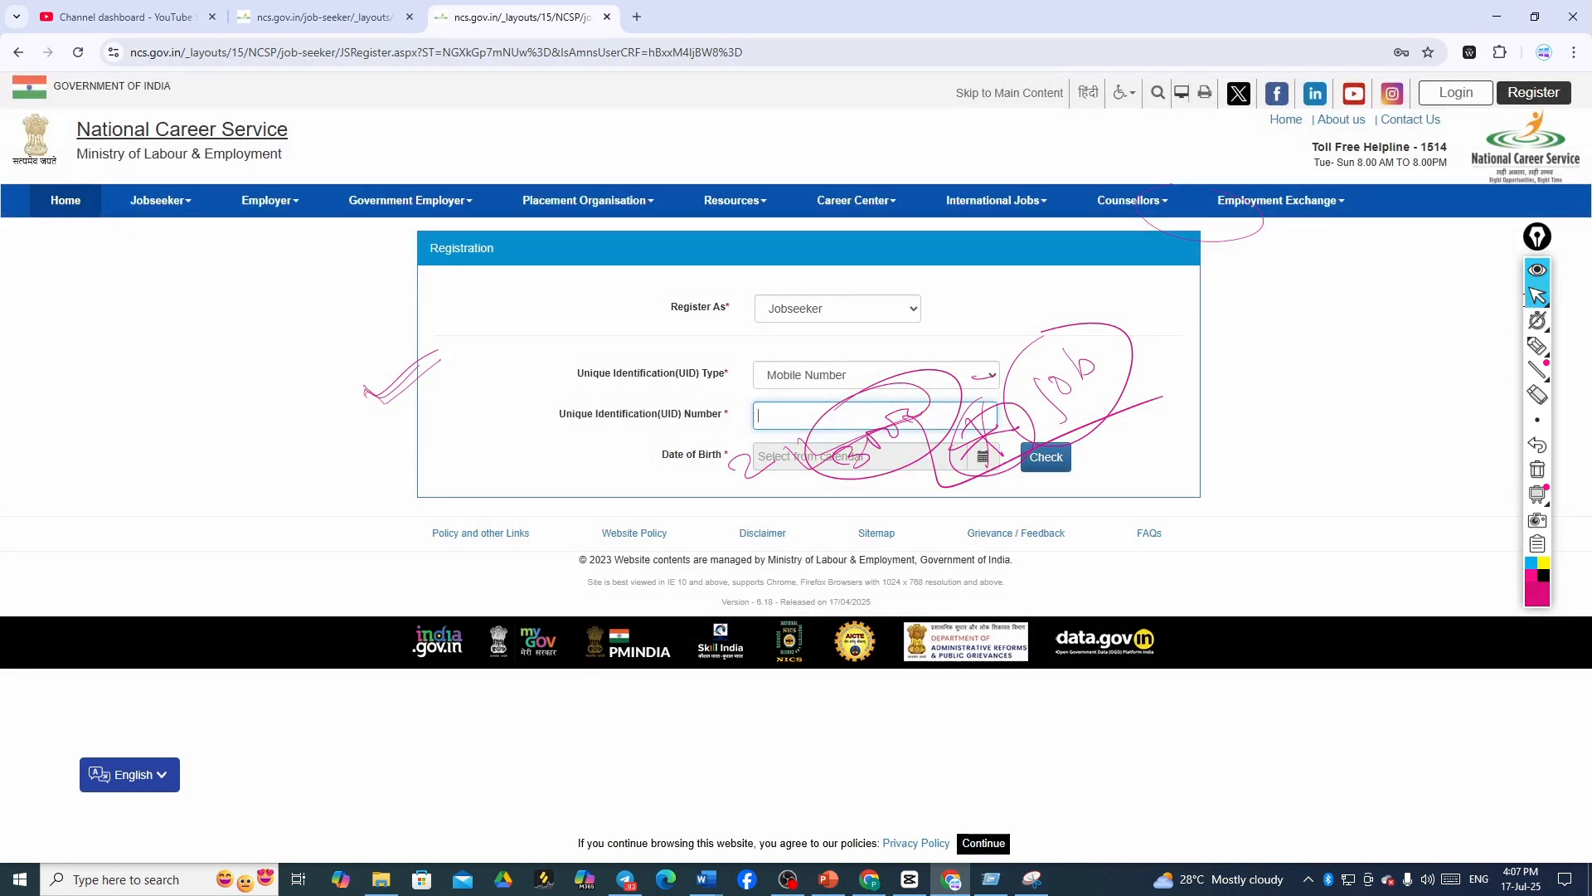